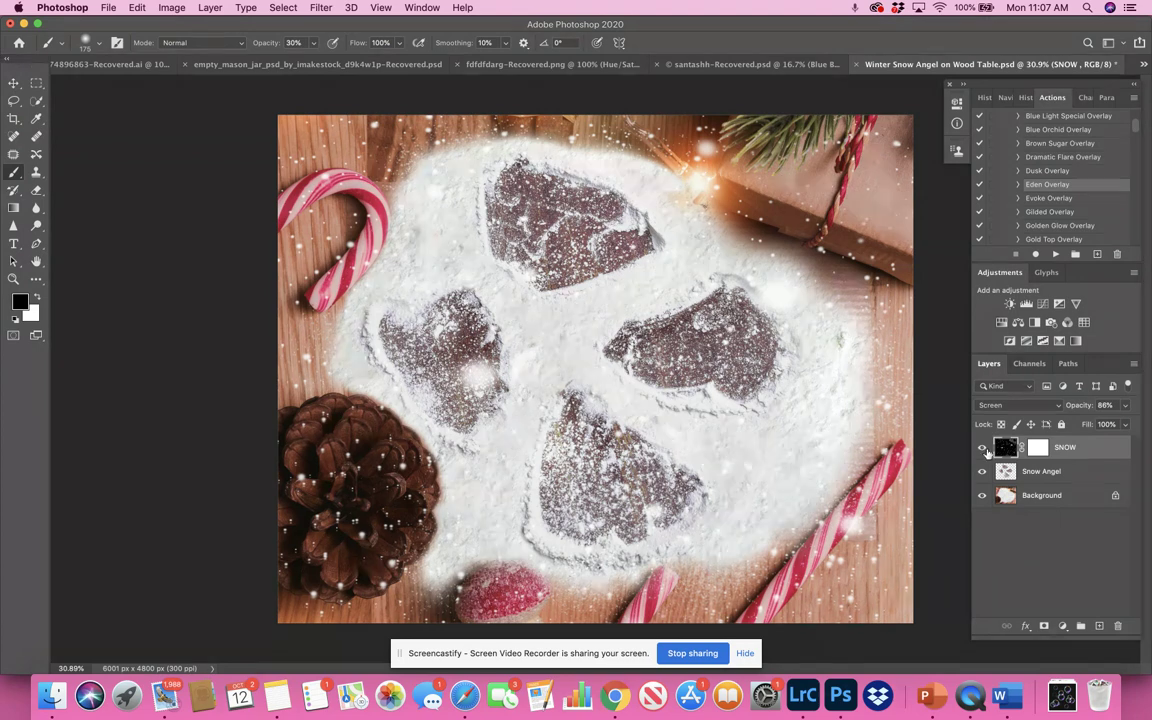
Toggle the snow overlay, imprints and Background on and off to compare, then select the Snow Angel layer
left_click(982, 449)
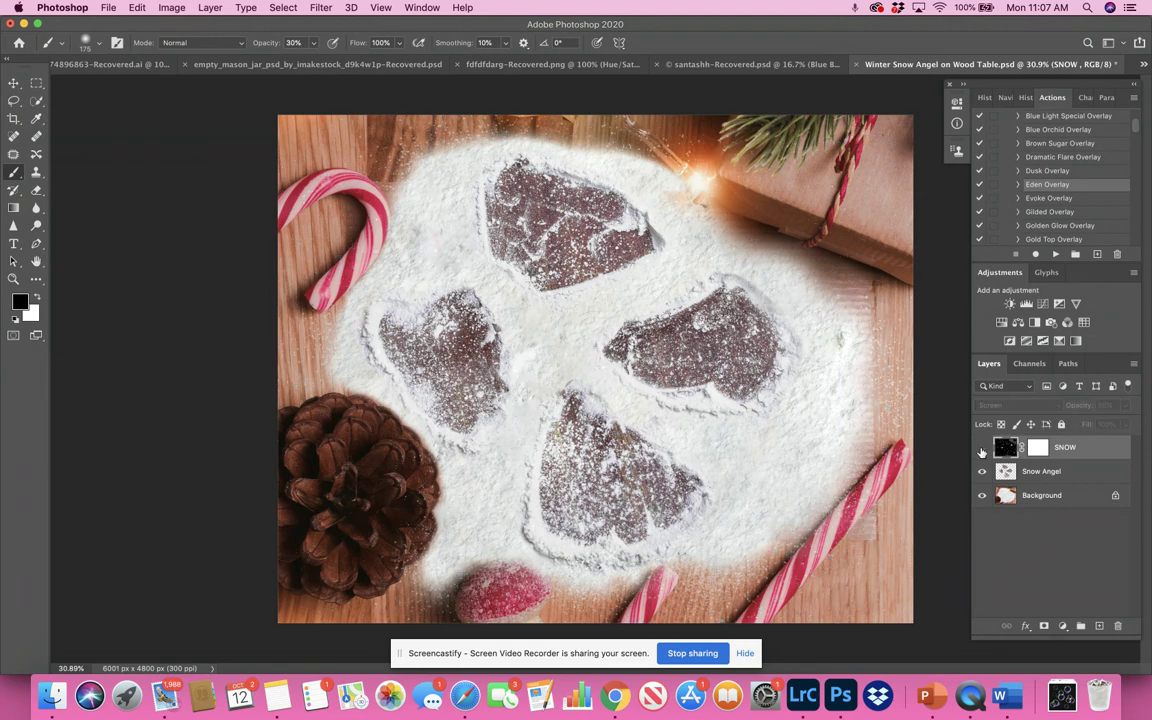
left_click(982, 449)
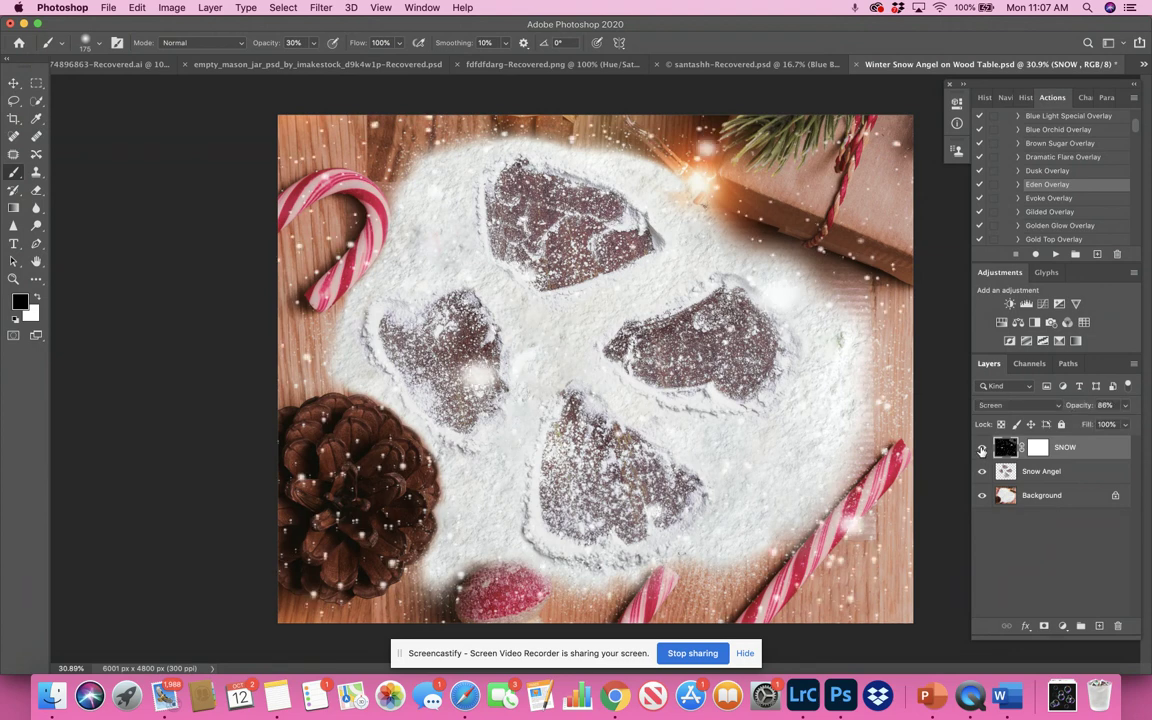
left_click(982, 449)
left_click(982, 449)
left_click(982, 472)
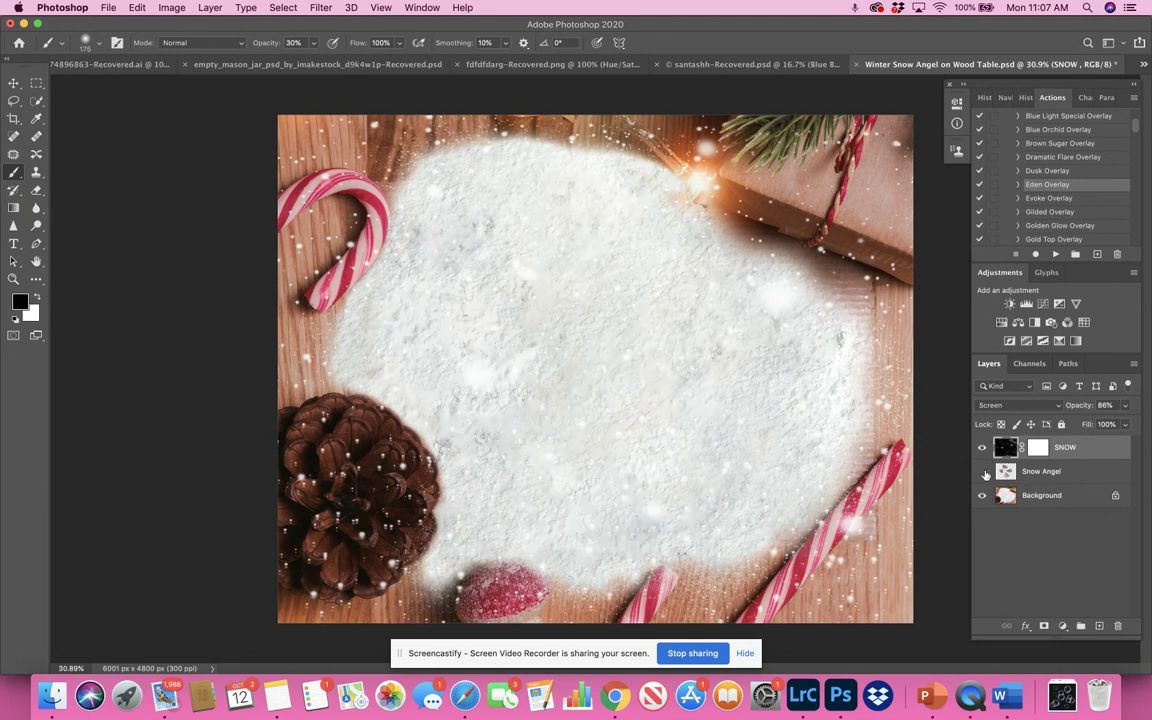
left_click(983, 472)
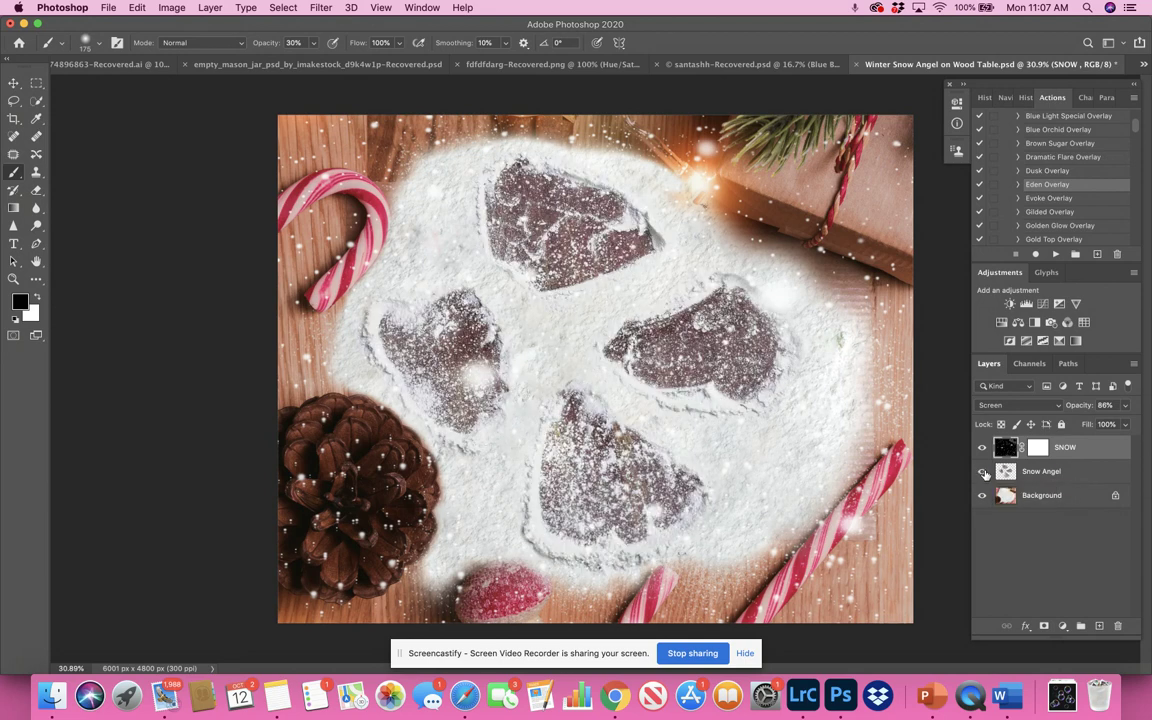
left_click(983, 472)
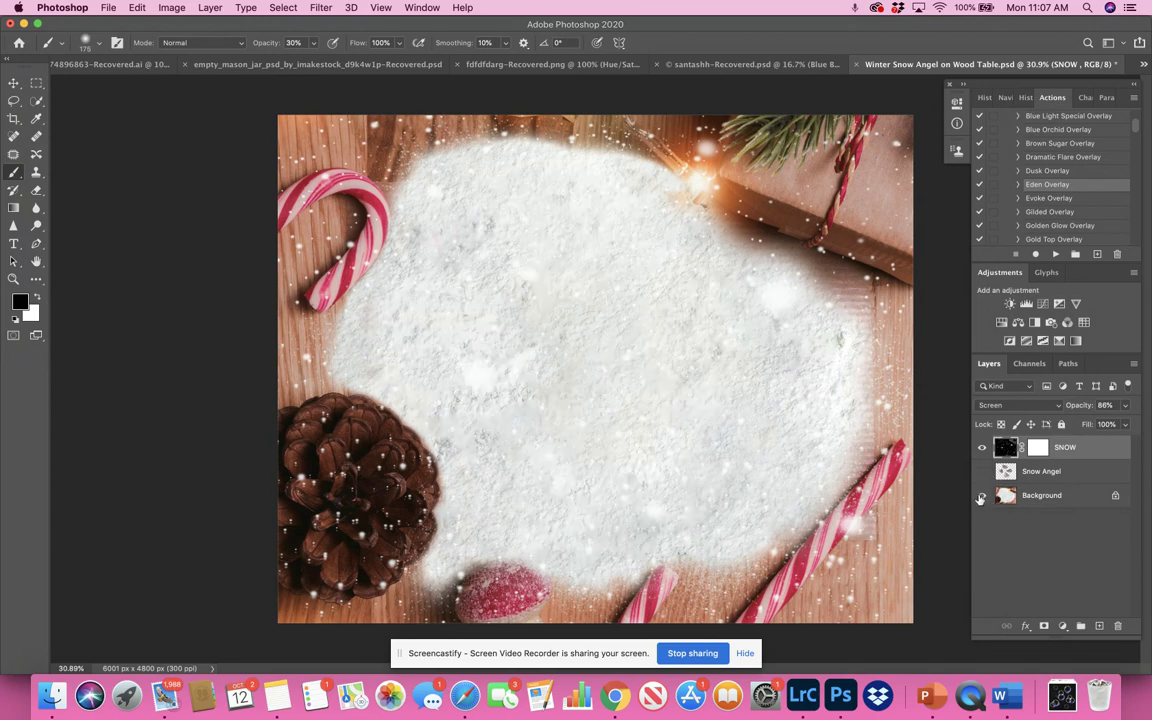
left_click(981, 496)
left_click(981, 496)
left_click(981, 471)
left_click(1006, 472)
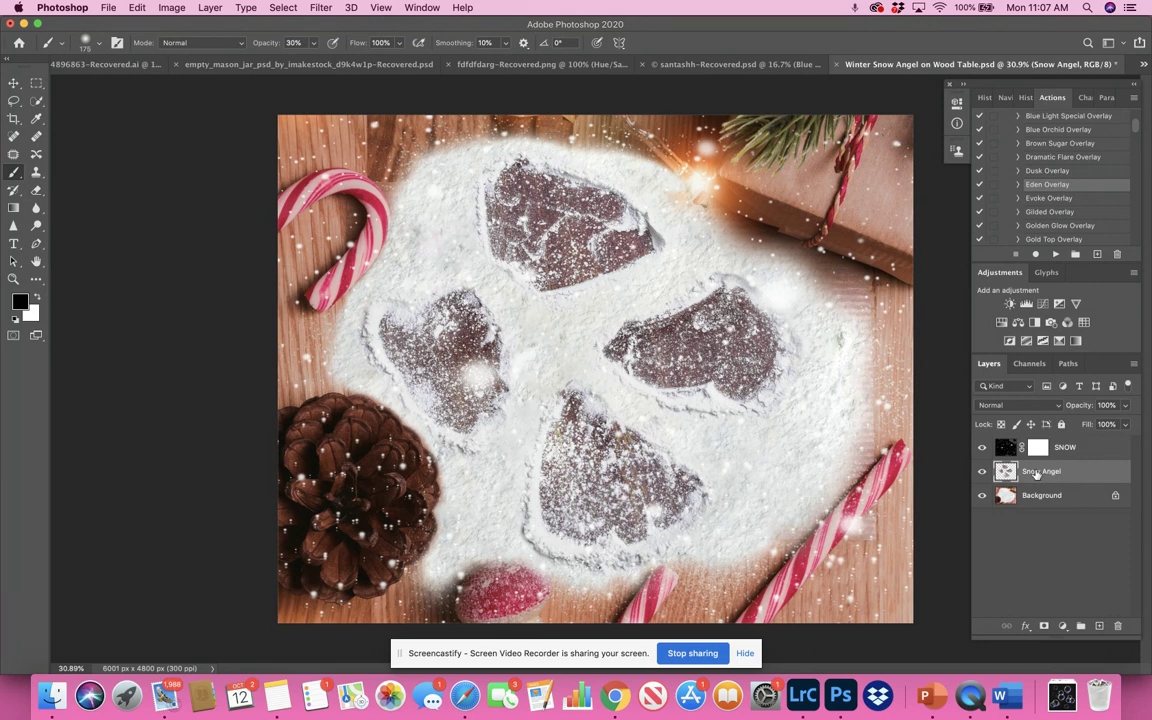
Scale the snow-angel imprints to about 54%, tilt them 11°, move them up-left, and duplicate the layer
key("super+r")
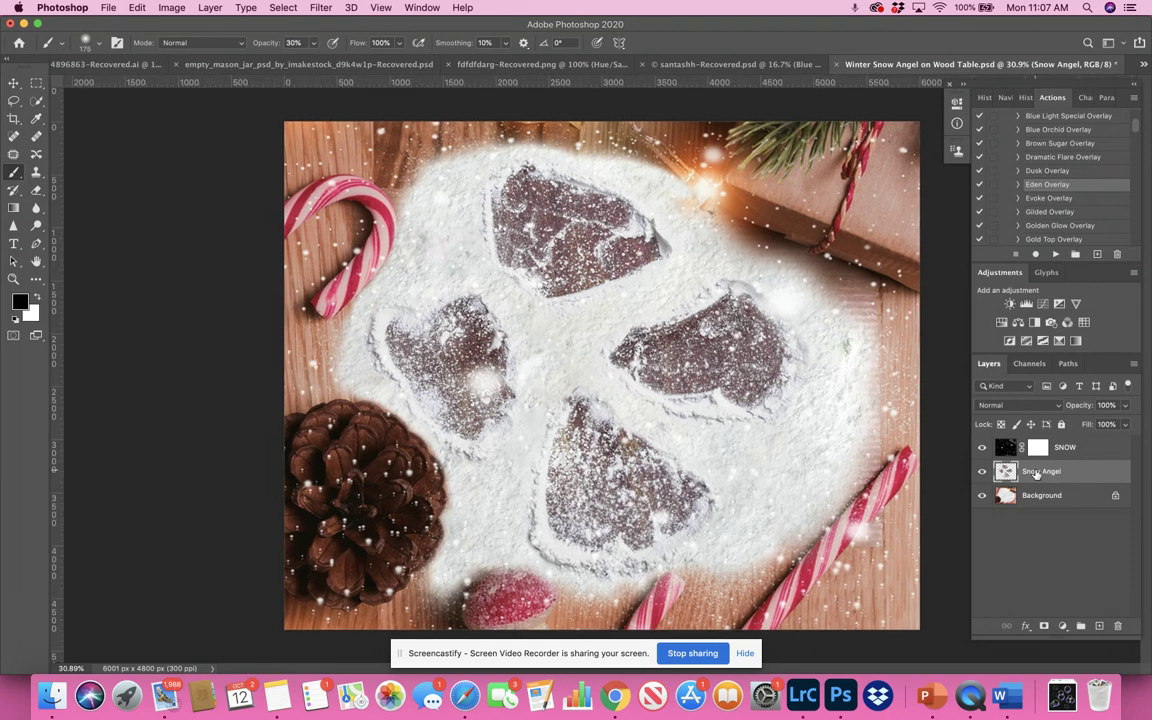
scroll(690, 442, "down", 3)
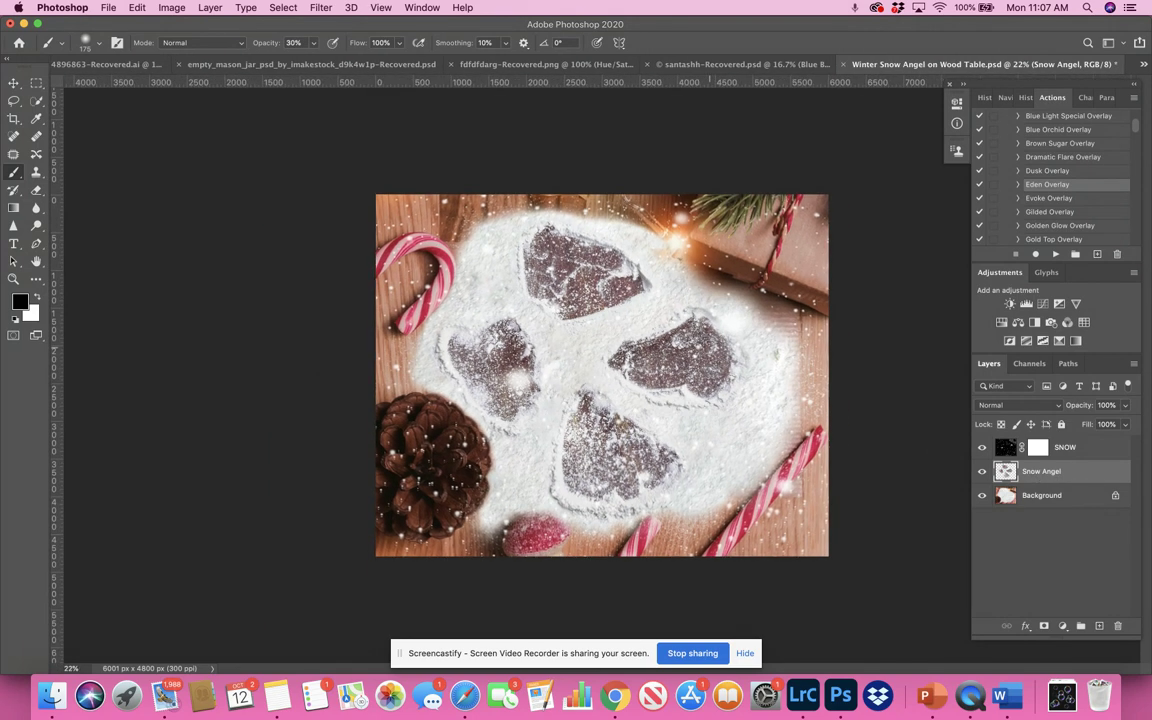
scroll(690, 442, "up", 2)
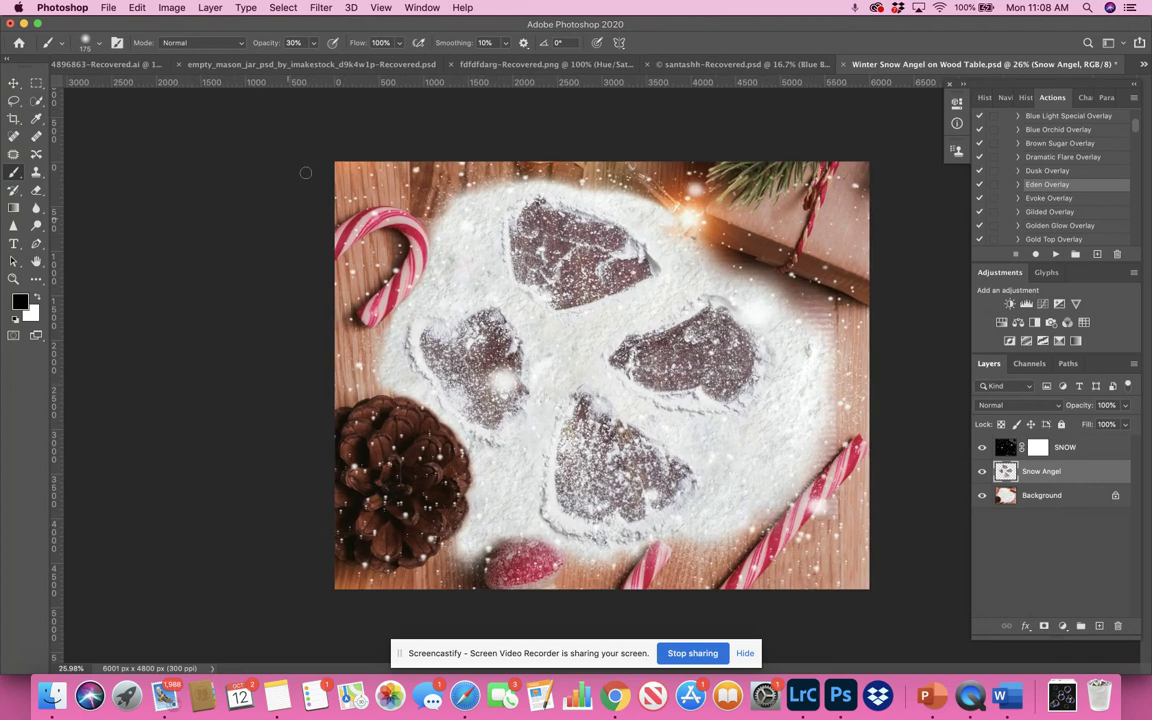
left_click(14, 83)
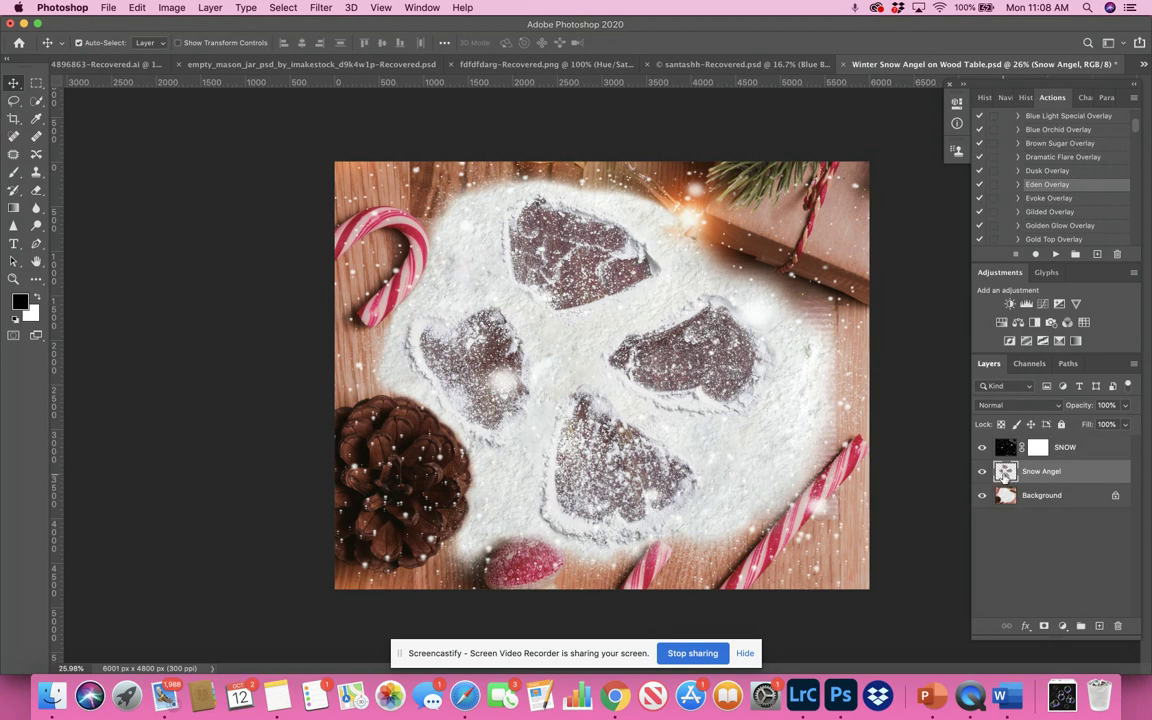
key("super+t")
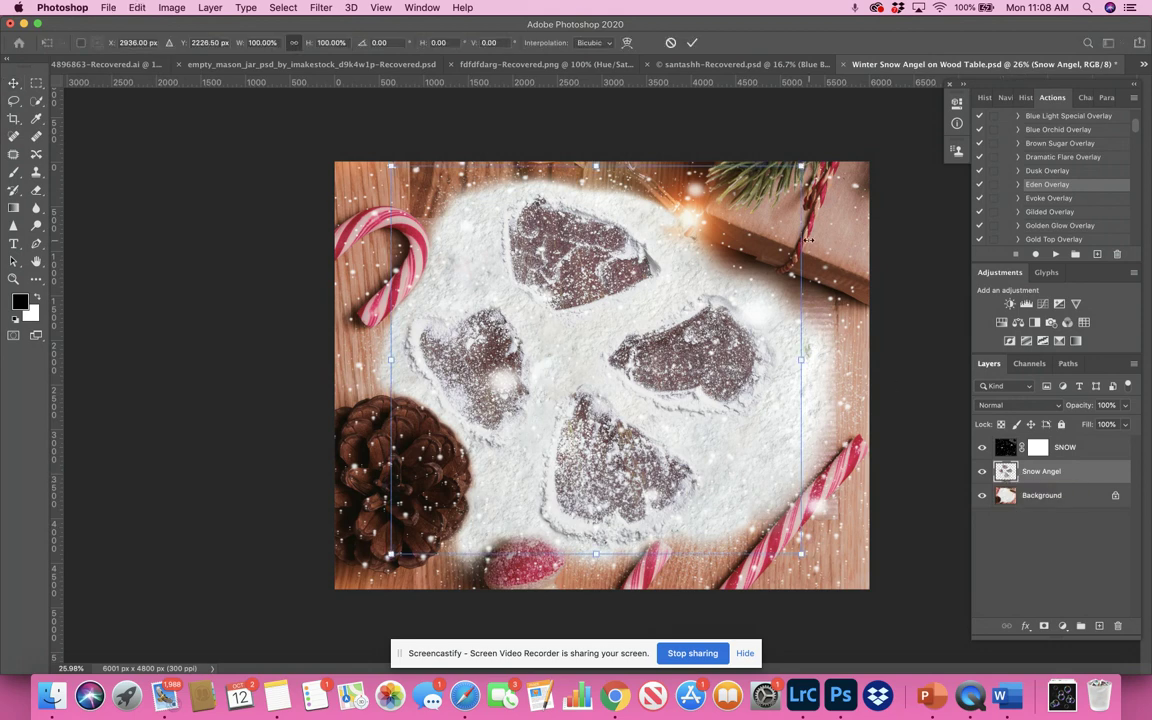
left_click_drag(801, 164, 682, 402)
left_click_drag(529, 397, 544, 358)
mouse_move(689, 324)
left_mouse_down()
mouse_move(675, 318)
mouse_move(660, 338)
mouse_move(669, 313)
left_mouse_up()
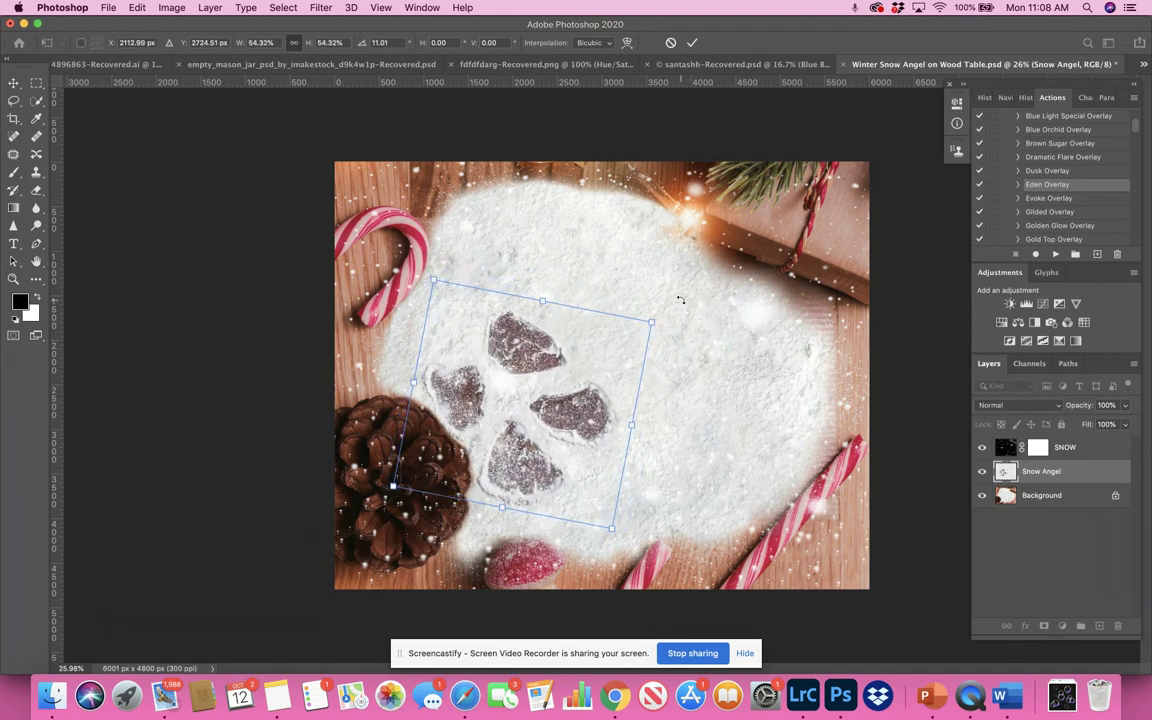
left_click_drag(532, 347, 537, 263)
key("Return")
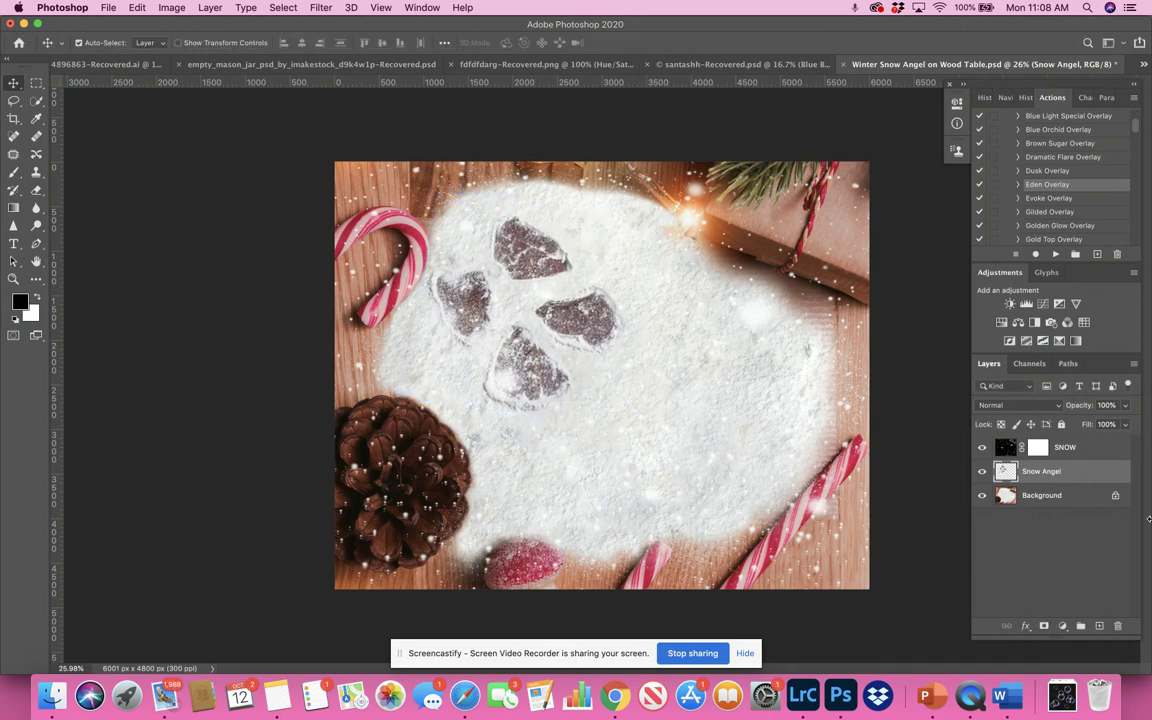
left_click_drag(1087, 478, 1099, 628)
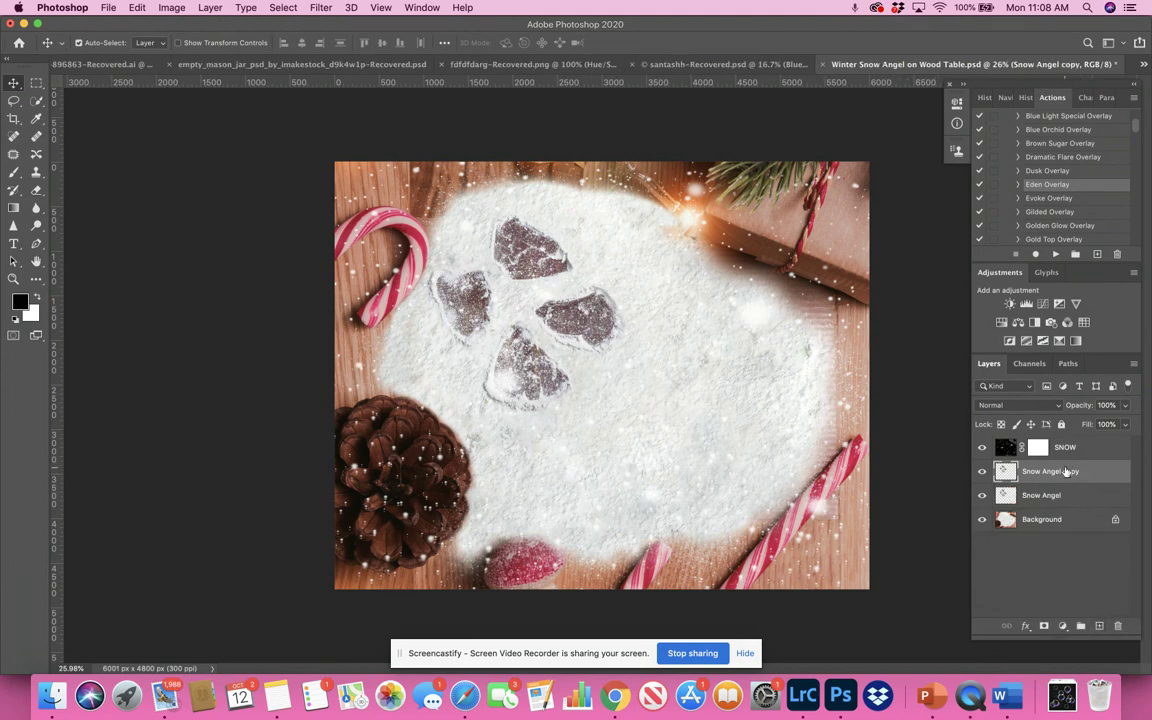
Rotate the Snow Angel copy about 35° and move it down and to the right
key("super+t")
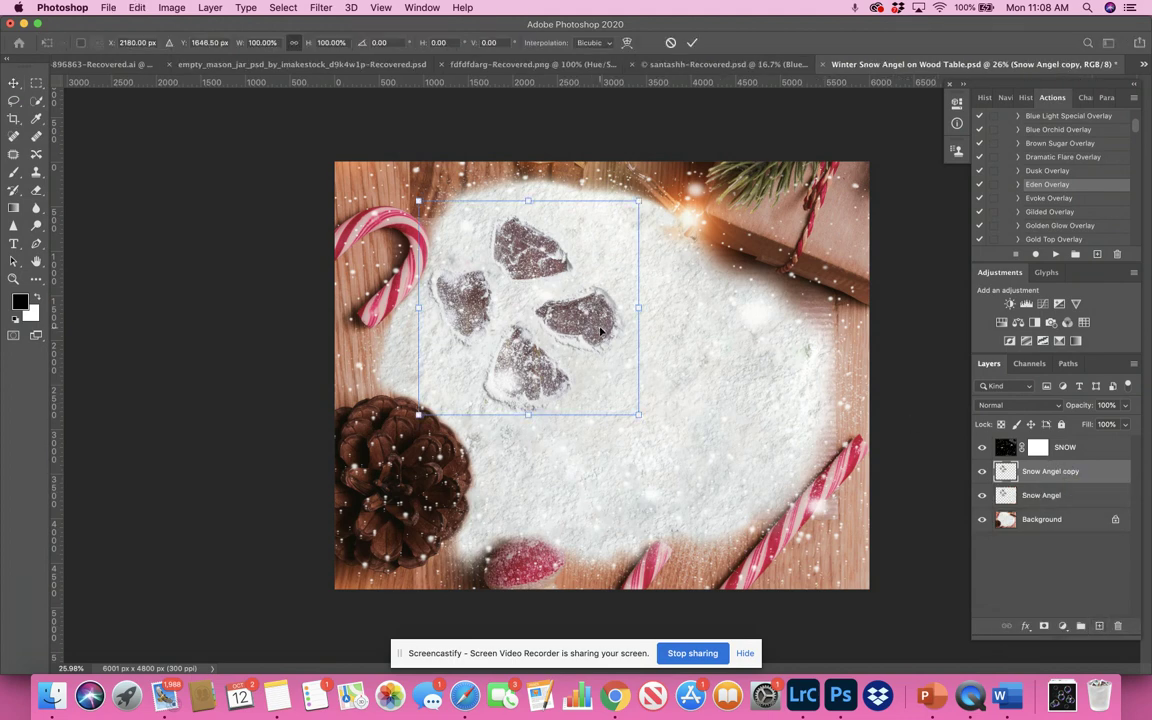
left_click_drag(595, 326, 729, 432)
left_click_drag(790, 343, 841, 398)
left_click_drag(697, 369, 733, 348)
key("Return")
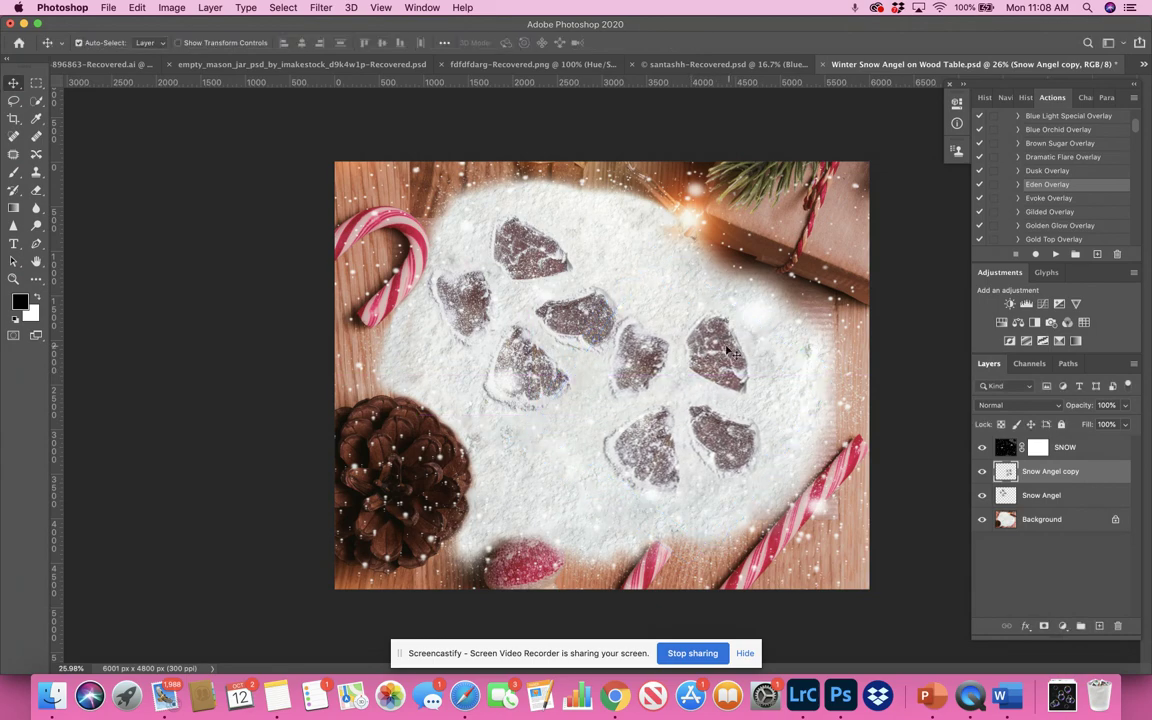
scroll(684, 322, "up", 3)
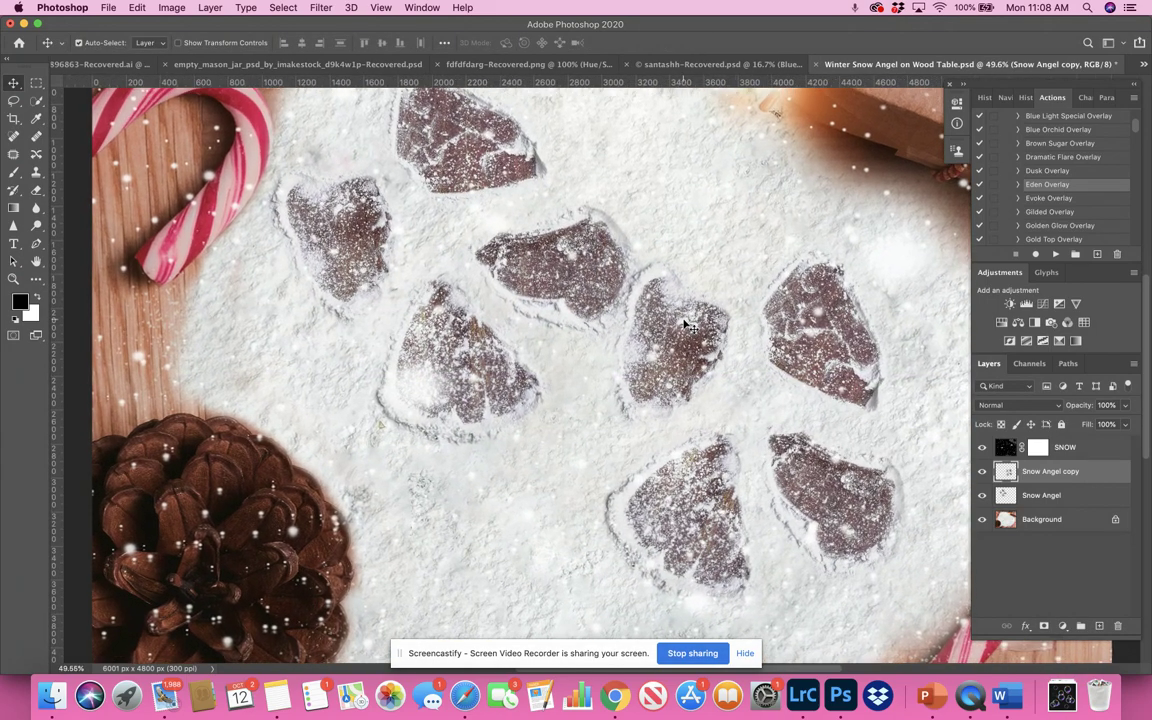
scroll(684, 325, "down", 3)
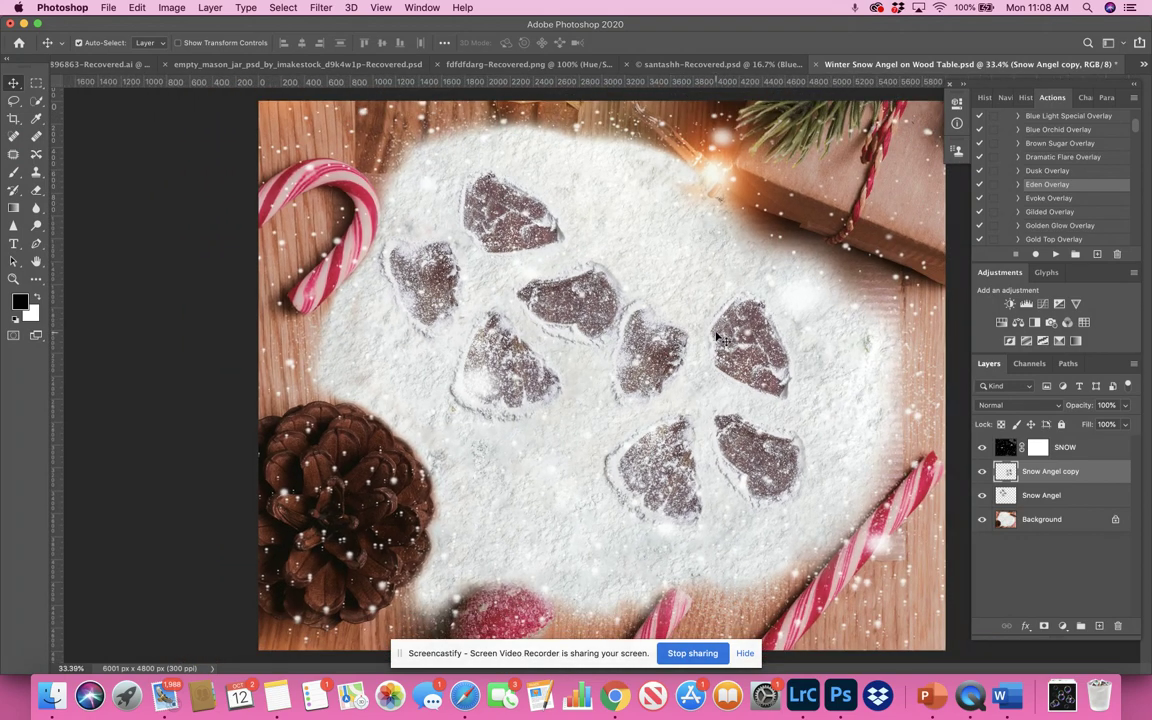
scroll(718, 337, "down", 2)
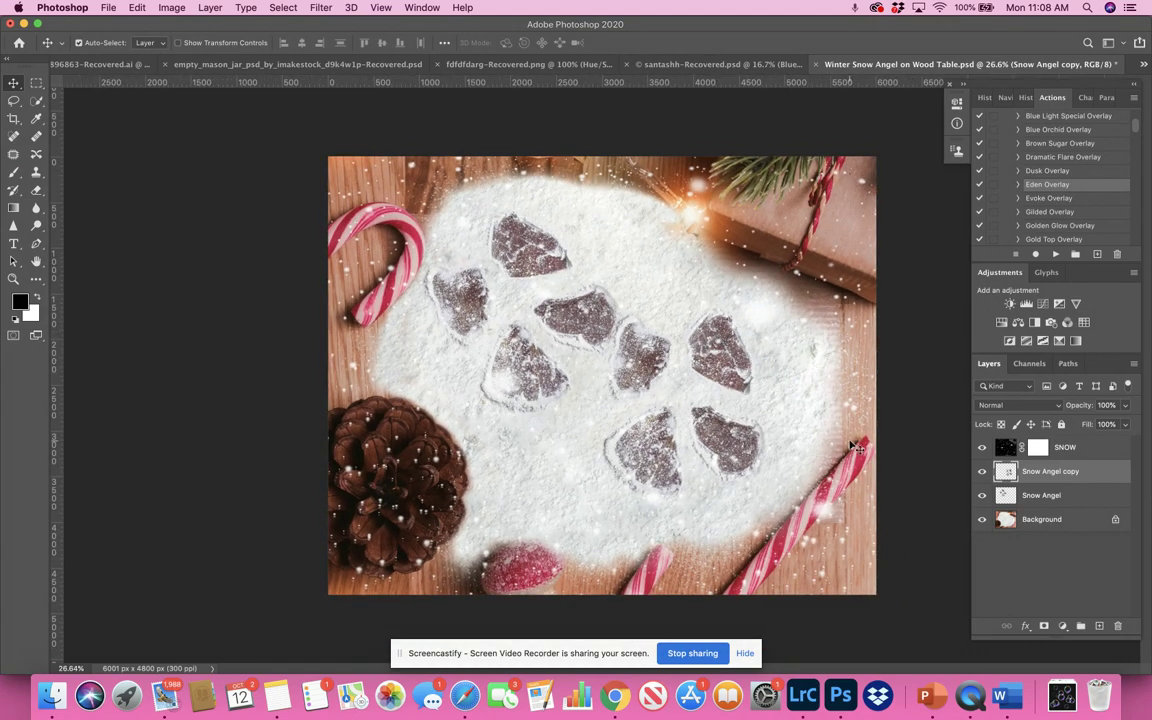
Duplicate the copy again, rotating Snow Angel copy 2 about -41° and placing it down-left
left_click_drag(1050, 471, 1100, 507)
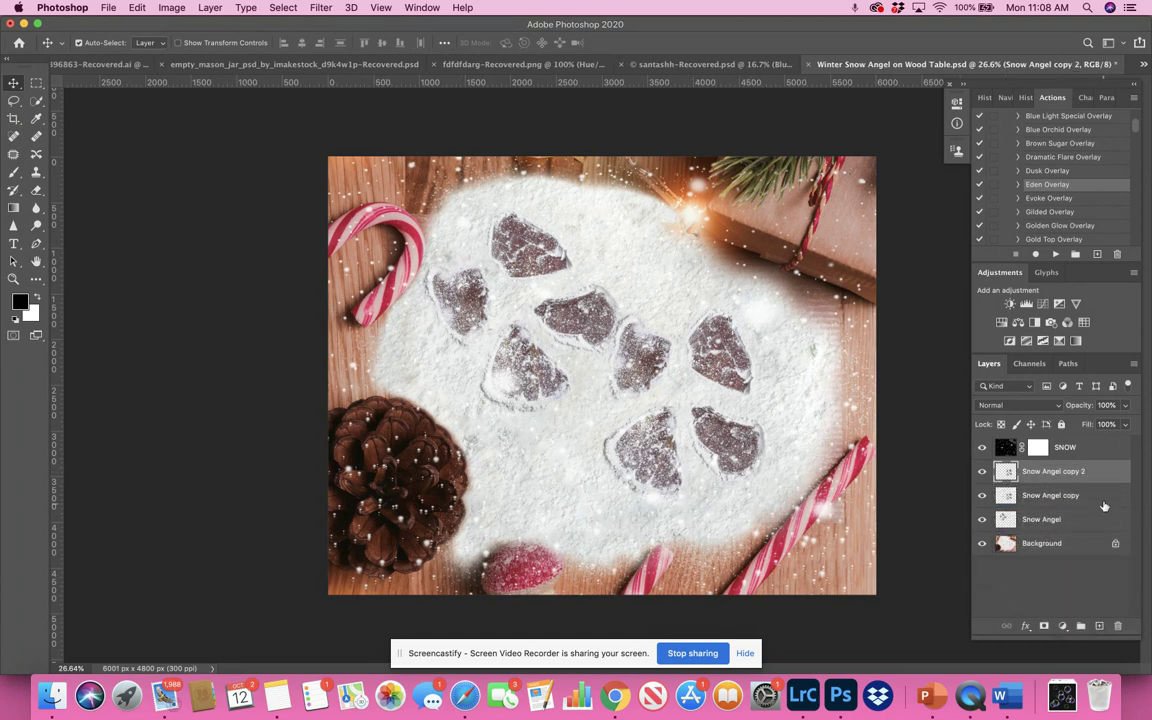
key("ctrl+t")
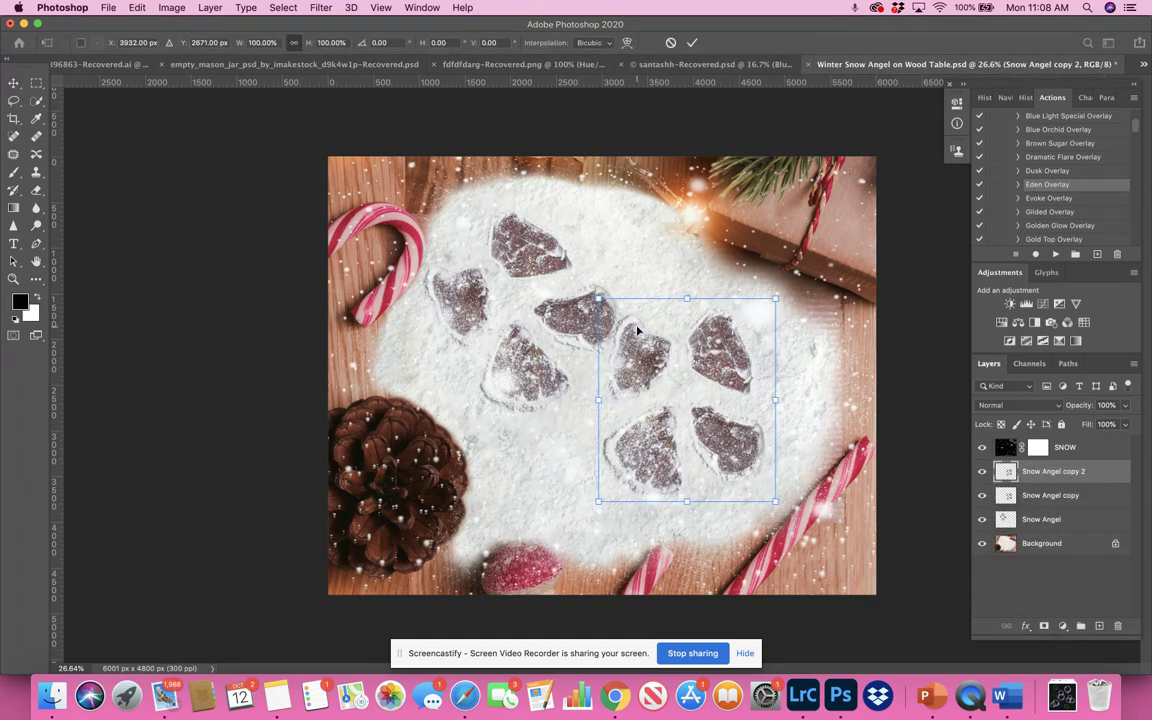
left_click_drag(776, 292, 688, 262)
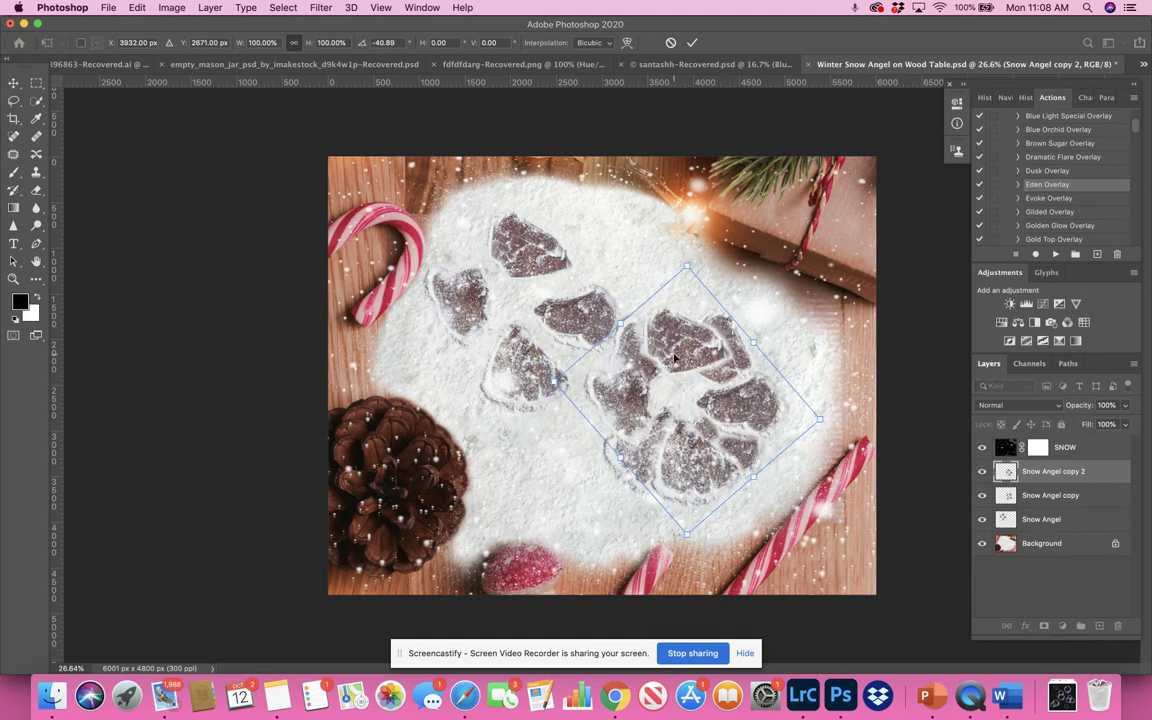
left_click_drag(679, 359, 545, 404)
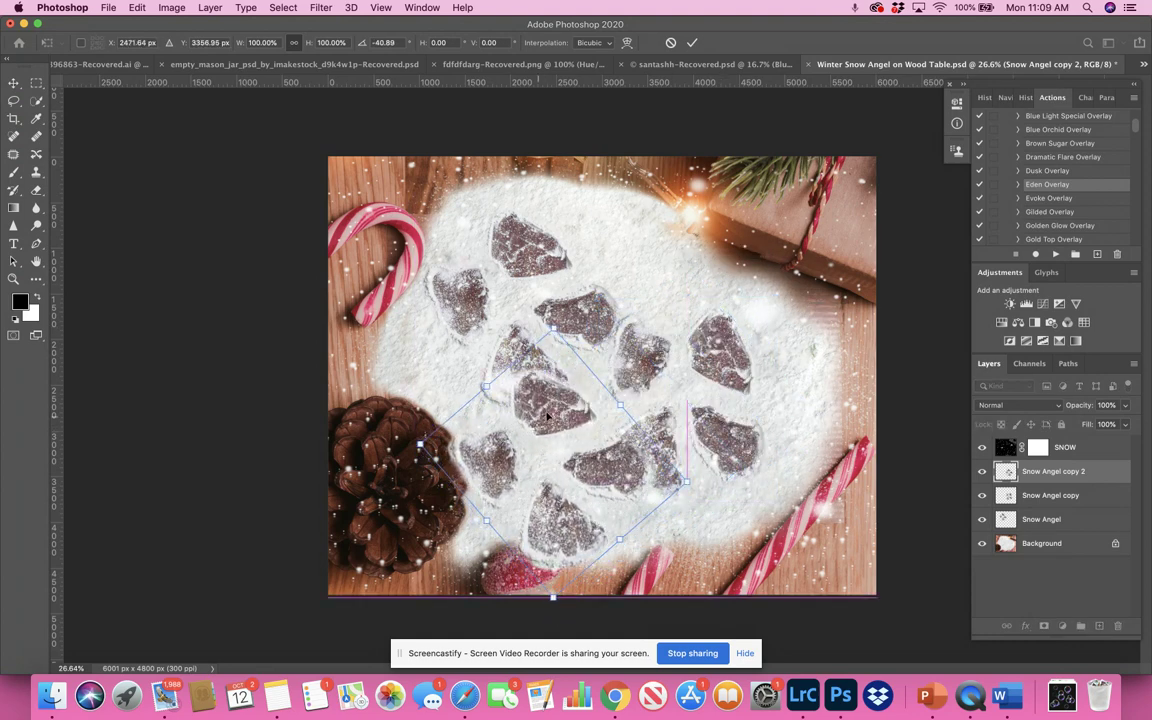
key("Return")
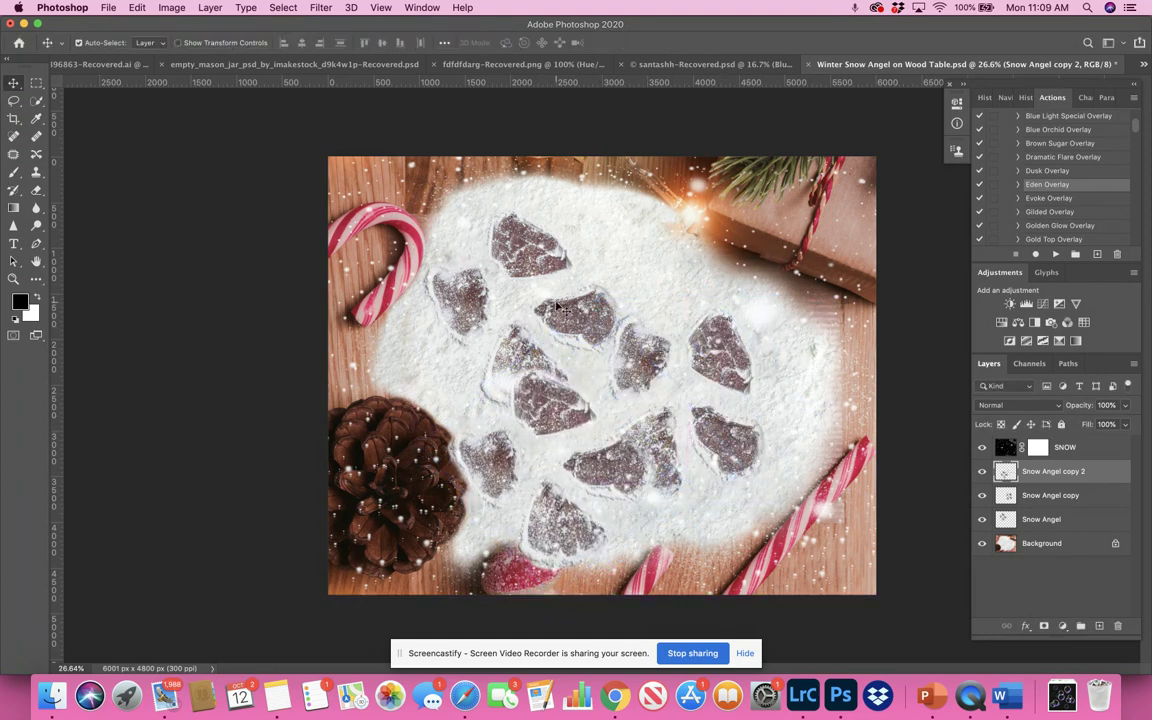
left_click_drag(475, 228, 530, 236)
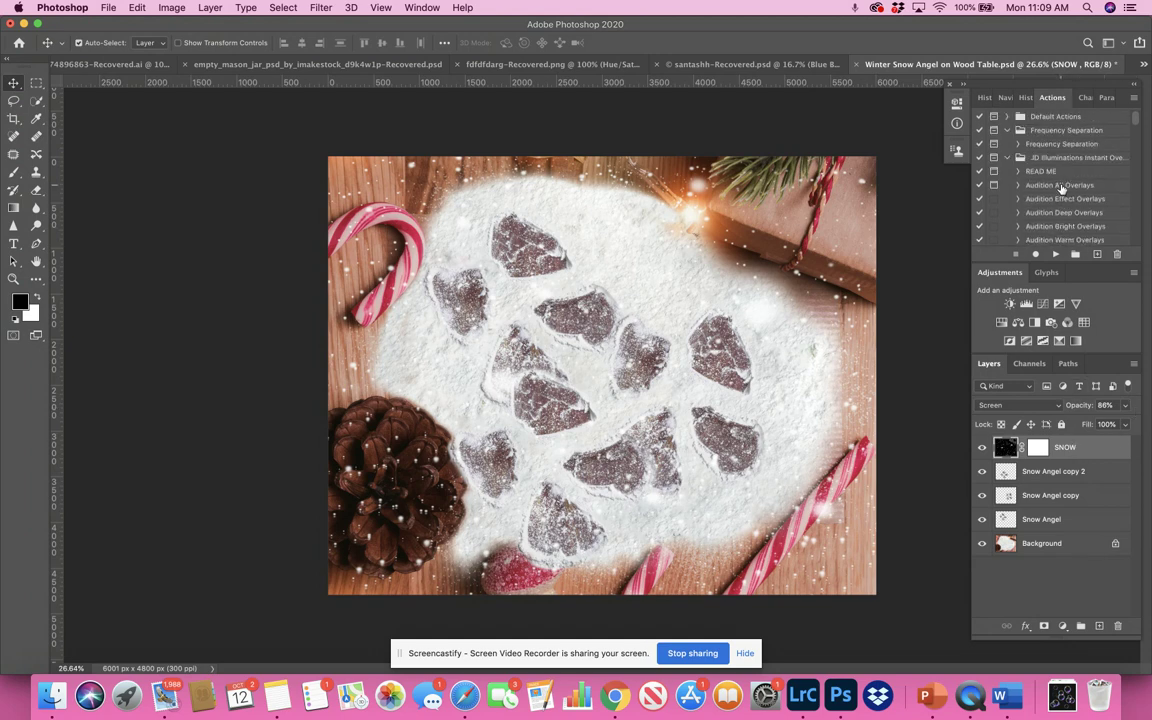
Step back in History past the Duplicate Layer and Free Transform states to the original large imprints
left_click(1025, 97)
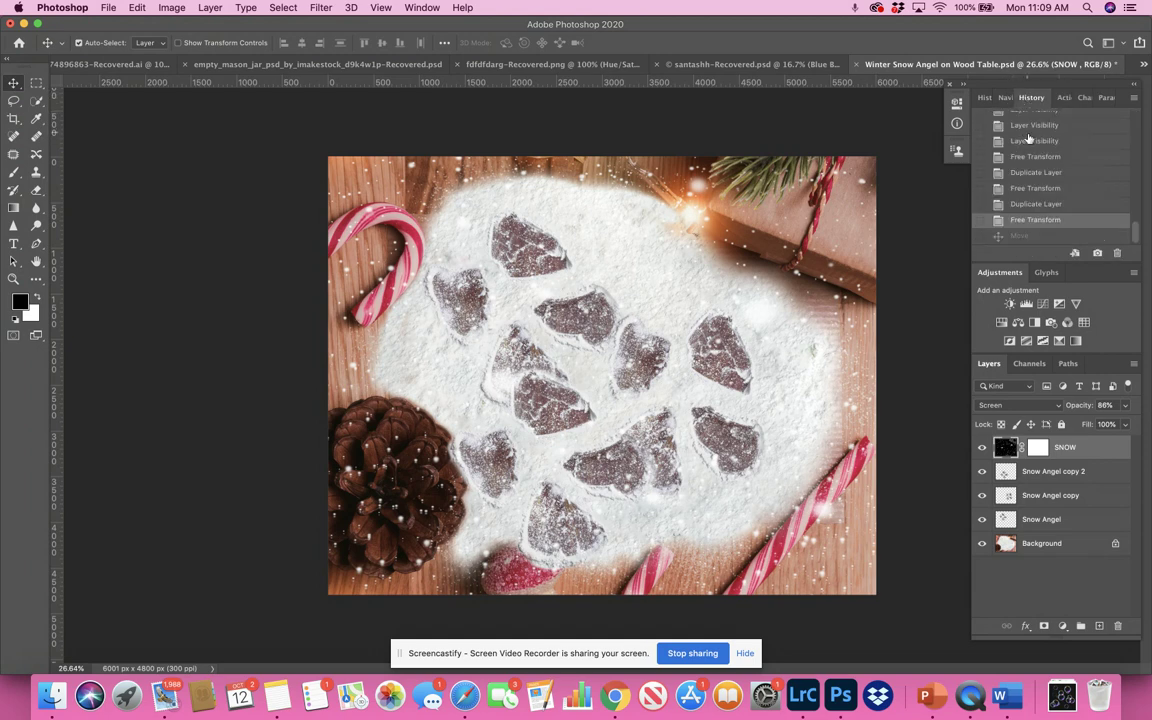
scroll(1028, 128, "up", 5)
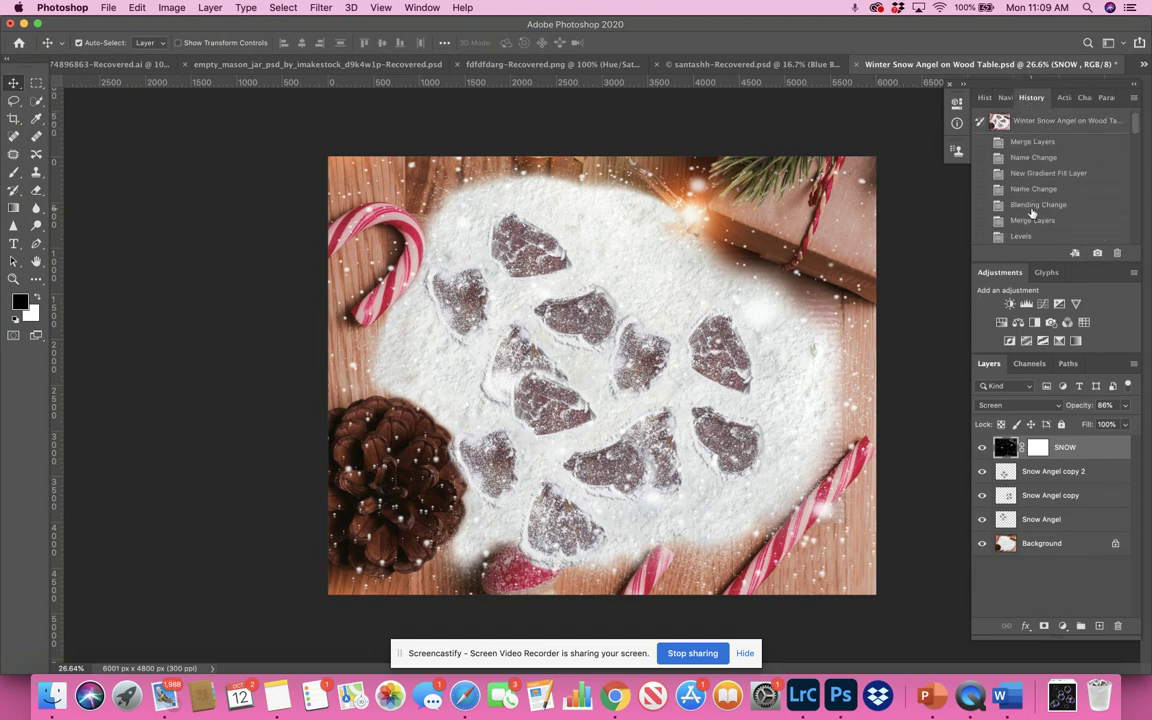
scroll(1033, 212, "down", 10)
scroll(1033, 212, "down", 2)
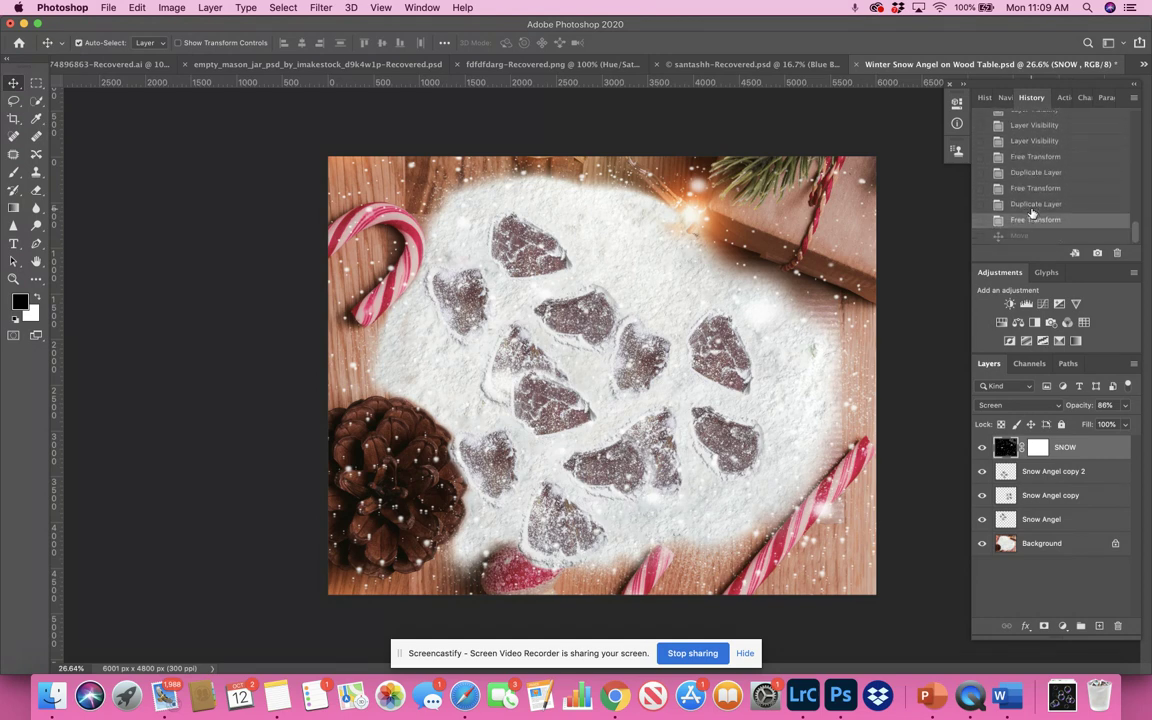
scroll(1033, 212, "up", 2)
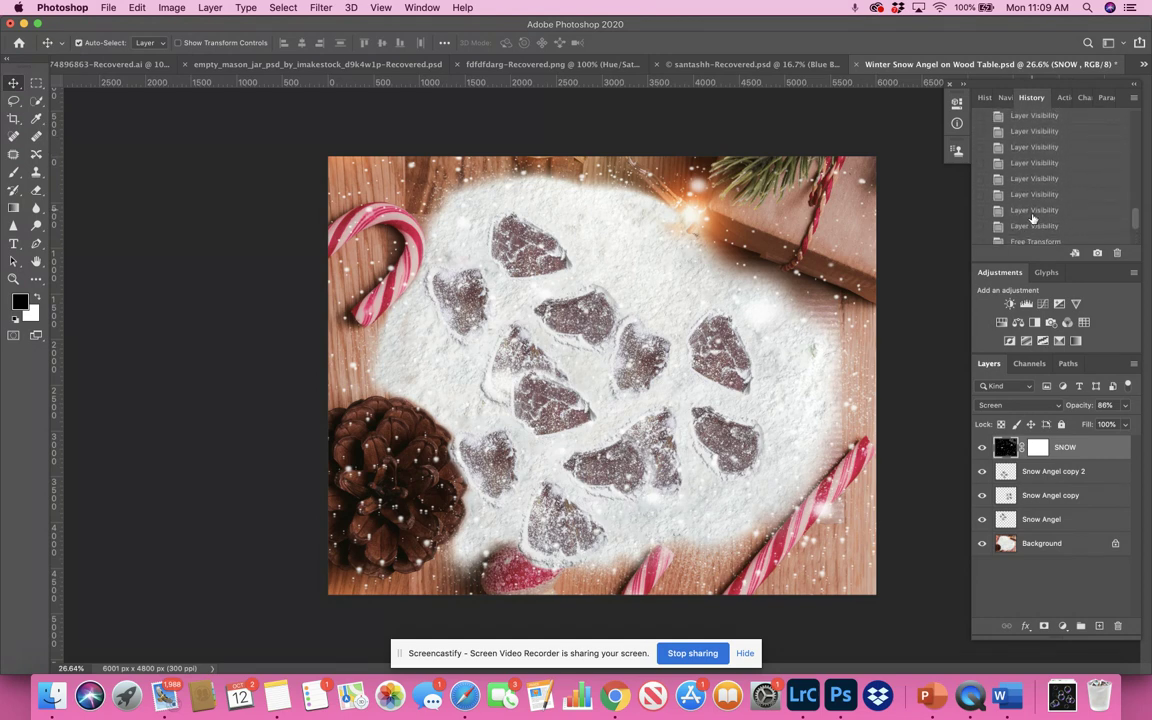
scroll(1033, 222, "down", 2)
left_click(1033, 221)
scroll(1033, 222, "up", 1)
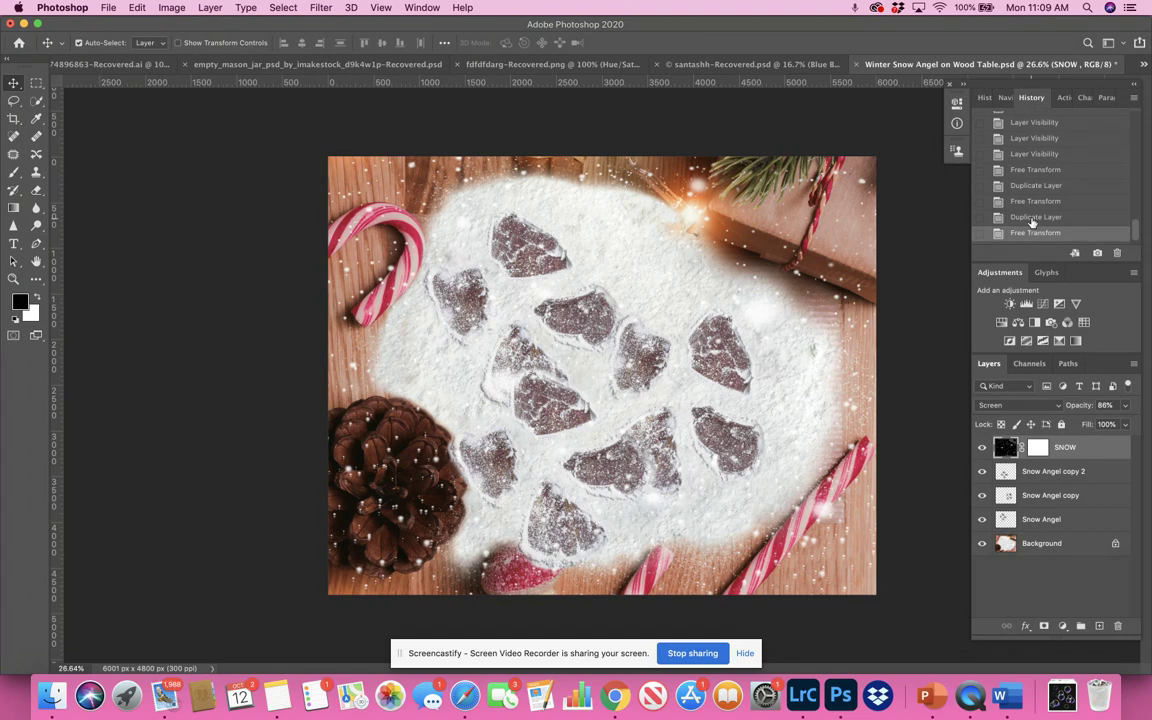
left_click(1025, 186)
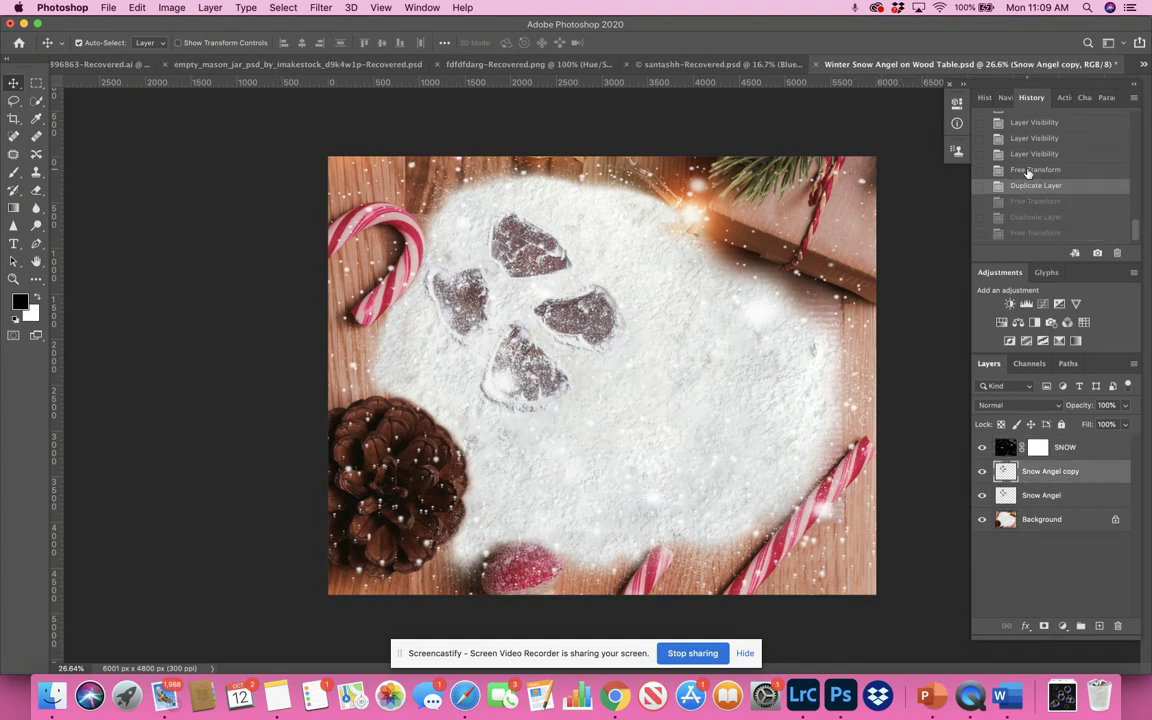
left_click(1027, 171)
scroll(1027, 171, "up", 2)
left_click(1025, 184)
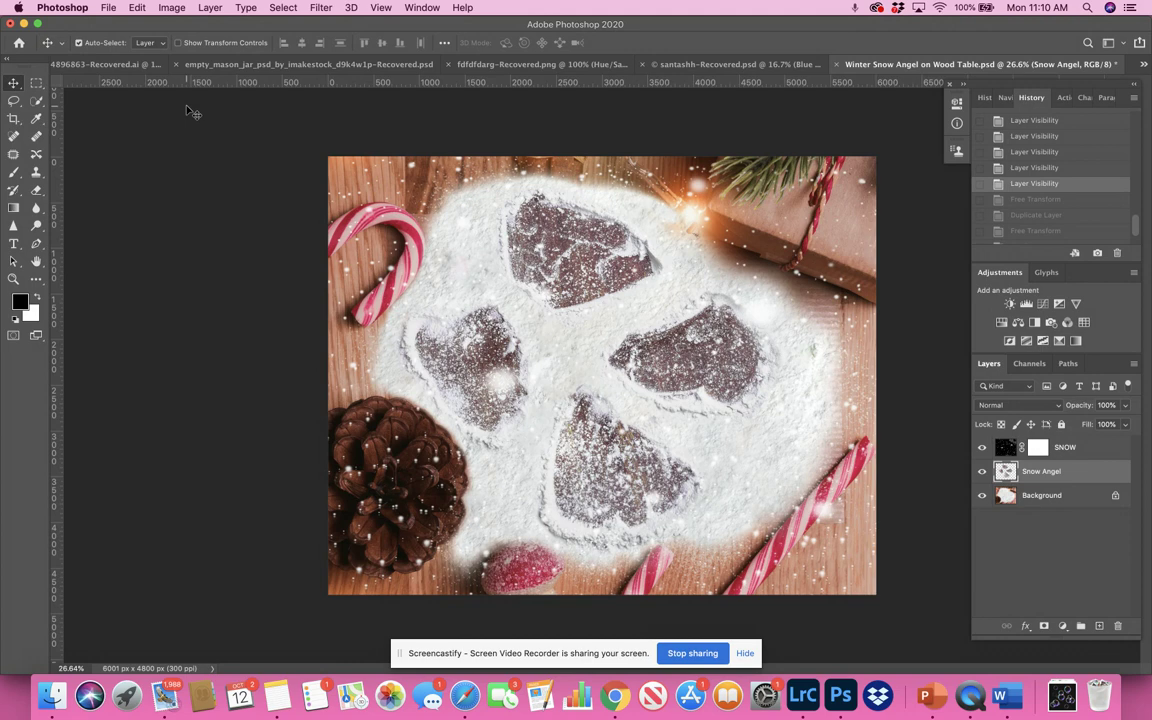
Place AdobeStock_117357005.jpeg into the template as an embedded image
left_click(107, 9)
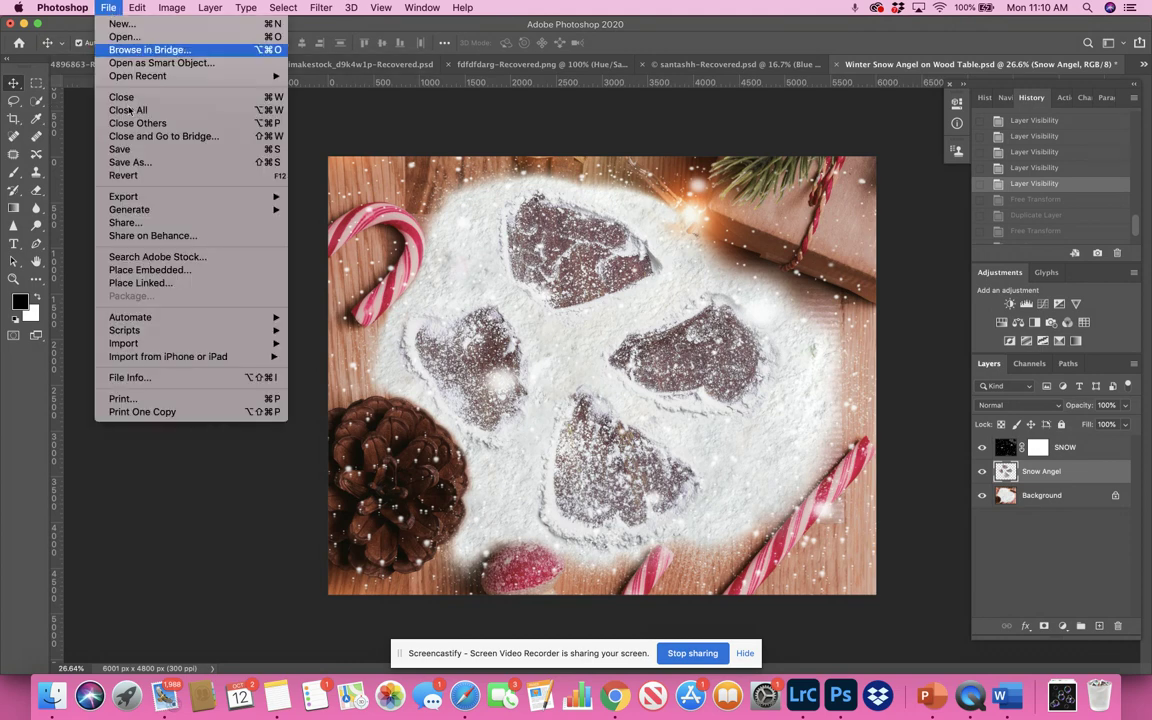
left_click(150, 270)
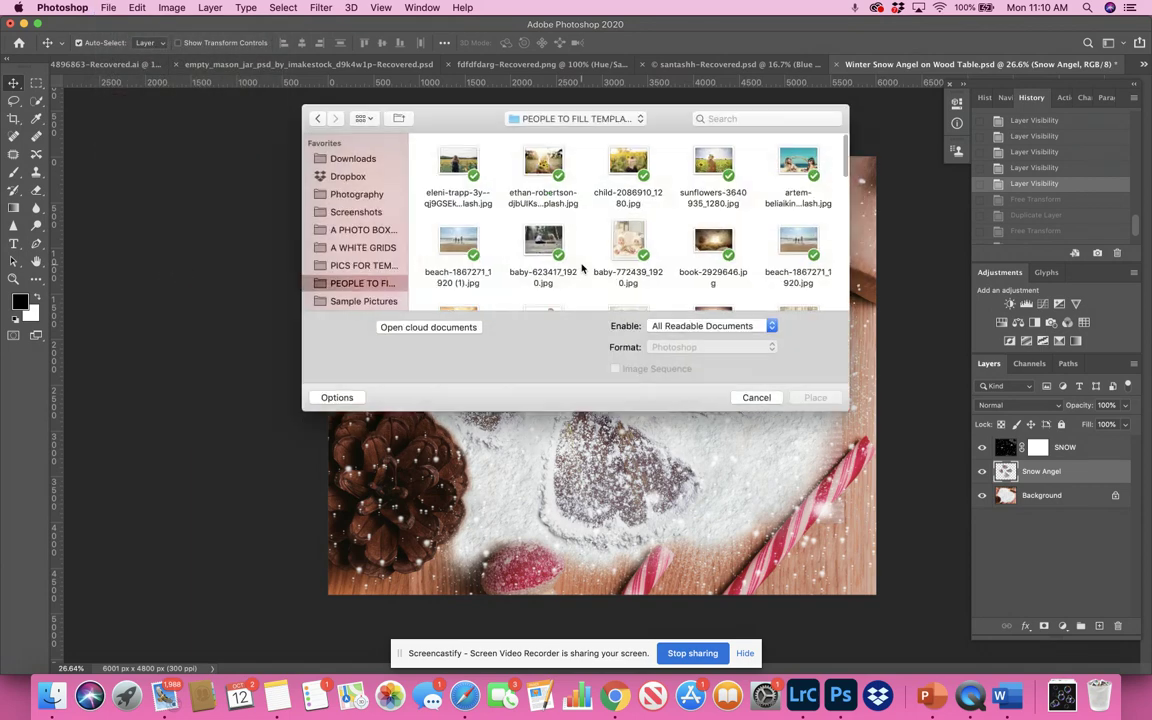
scroll(729, 258, "down", 2)
scroll(729, 258, "down", 3)
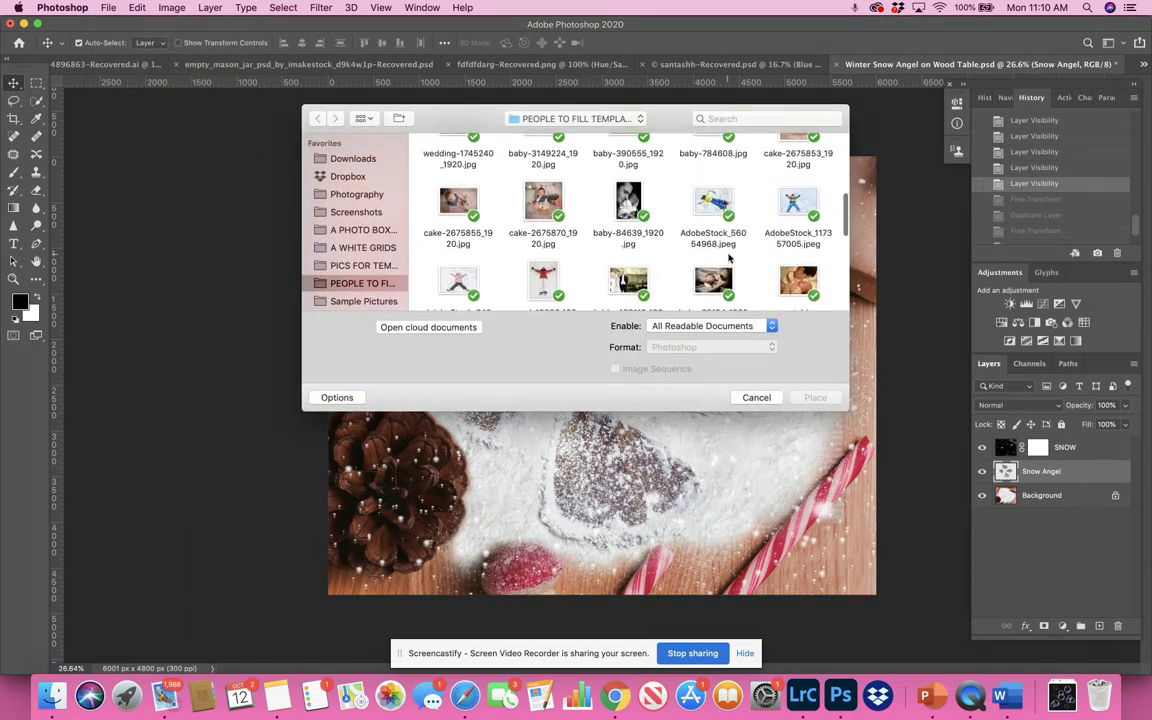
left_click(798, 205)
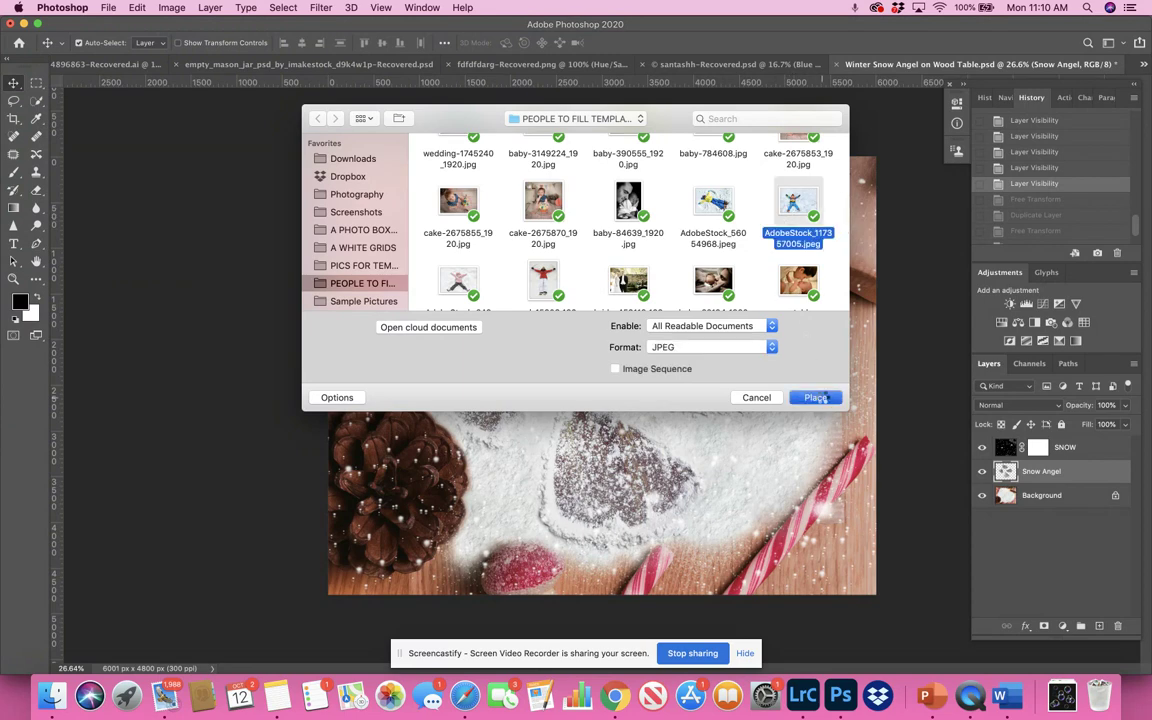
left_click(820, 397)
Rotate the photo about -51°, enlarge it to 170%, position it, and hide the SNOW layer
left_click_drag(789, 350, 652, 249)
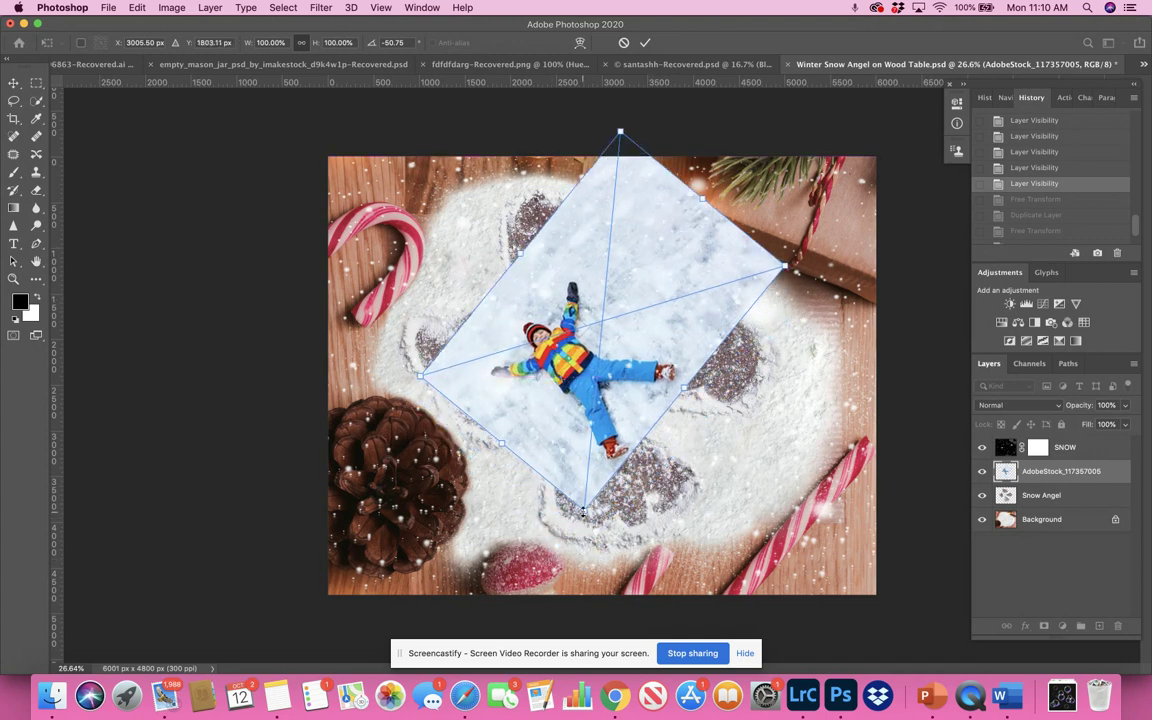
left_click_drag(584, 510, 571, 632)
left_click_drag(516, 439, 542, 395)
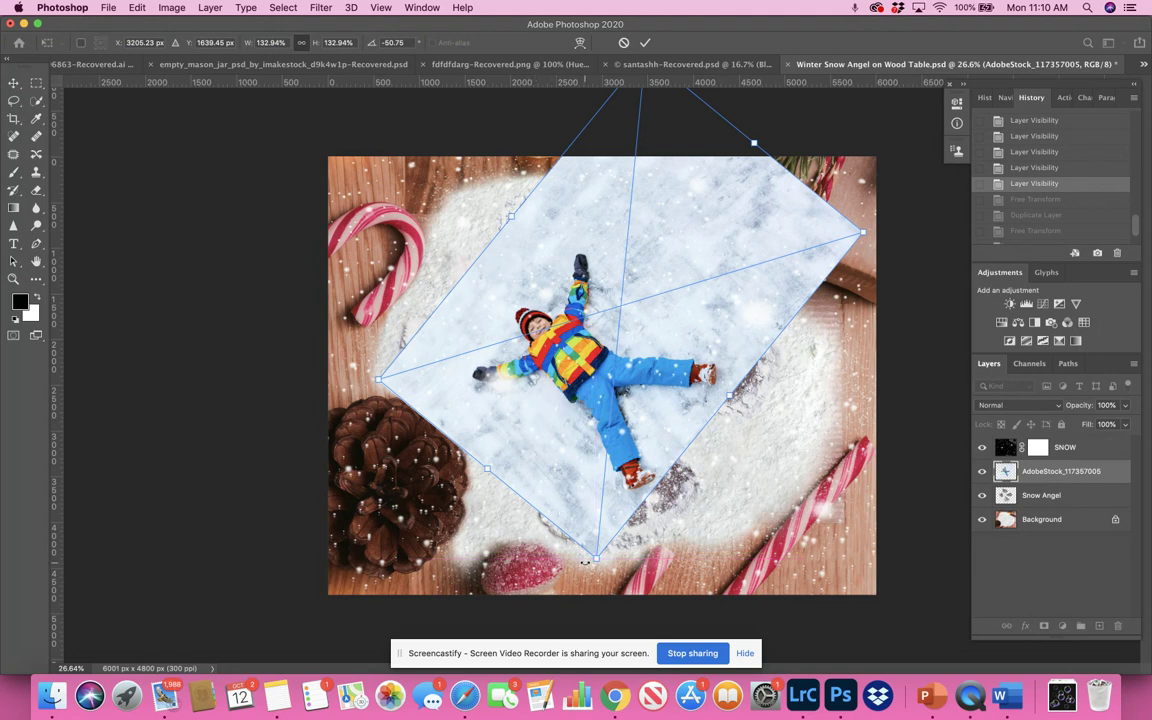
left_click_drag(594, 562, 597, 585)
left_click_drag(544, 460, 547, 469)
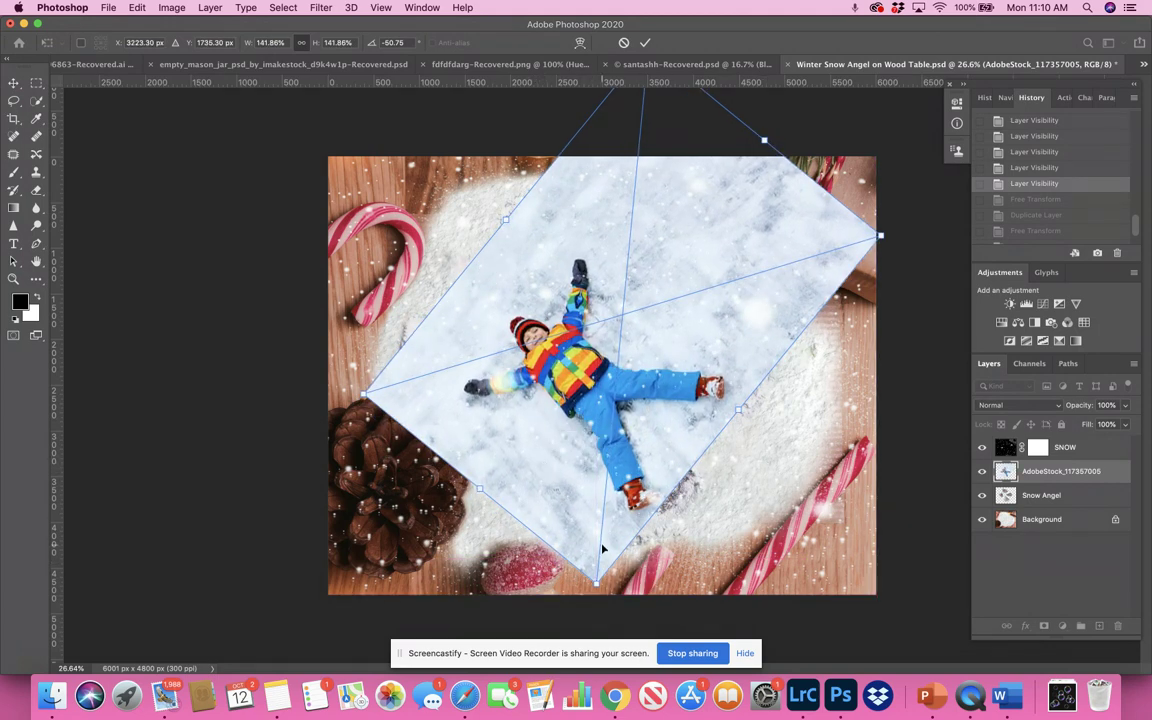
left_click_drag(595, 578, 590, 690)
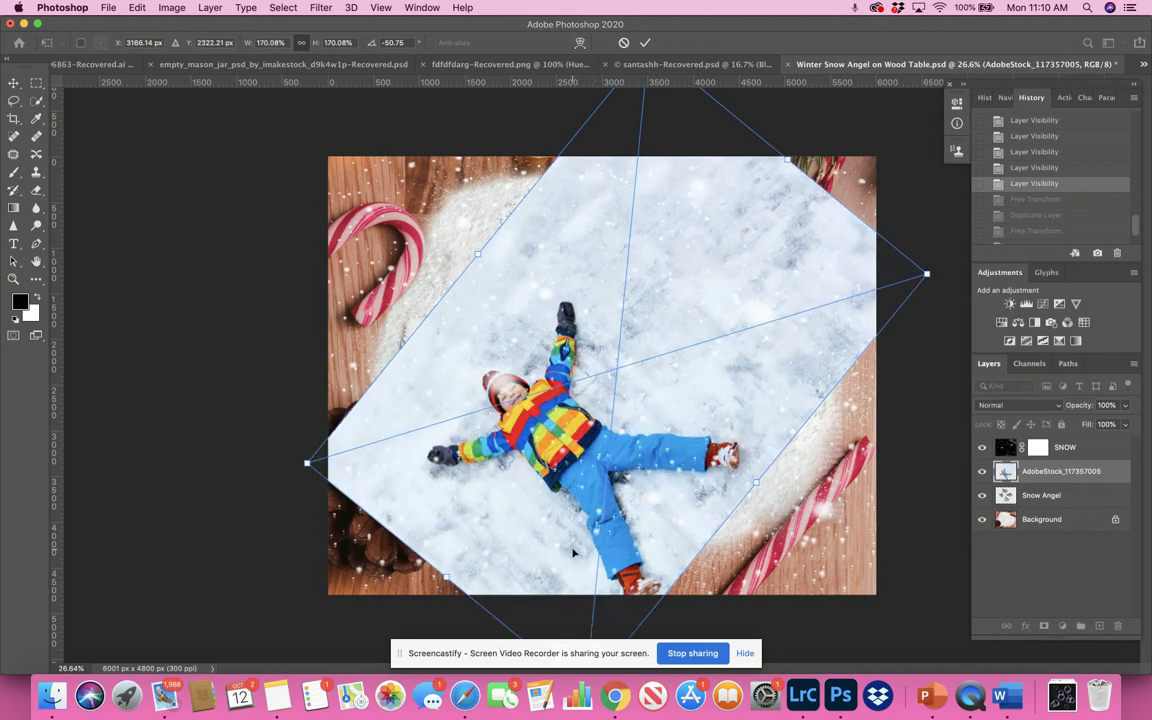
left_click_drag(574, 556, 589, 474)
key("Return")
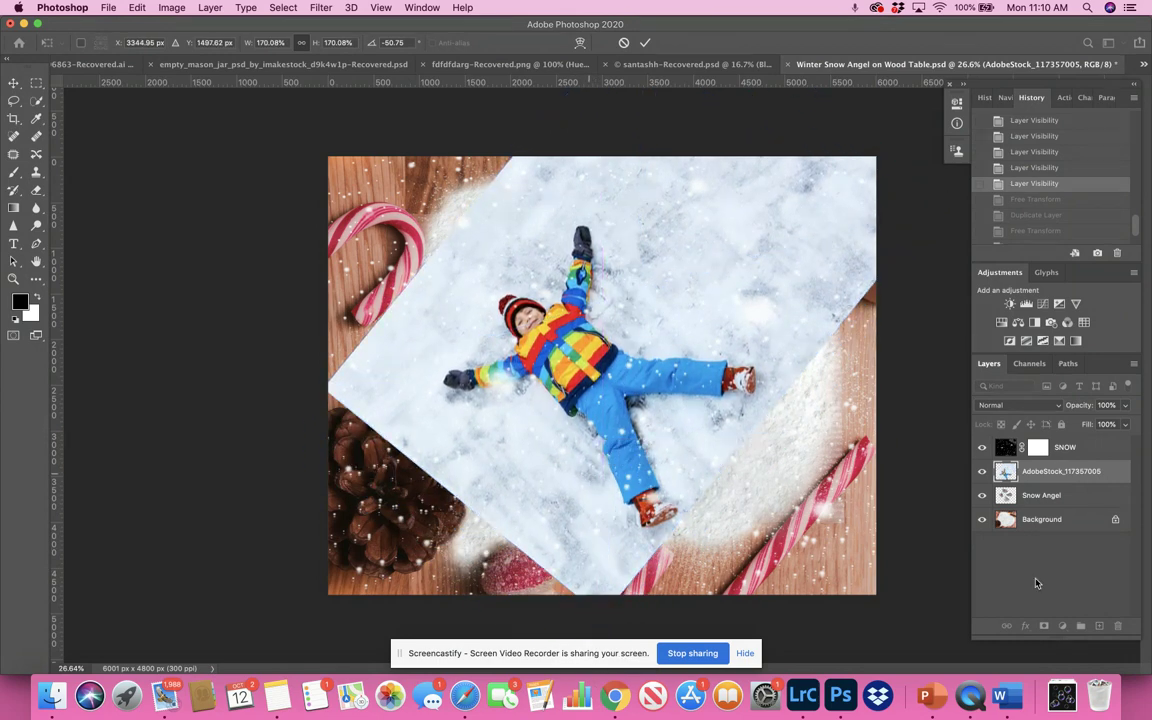
left_click(982, 447)
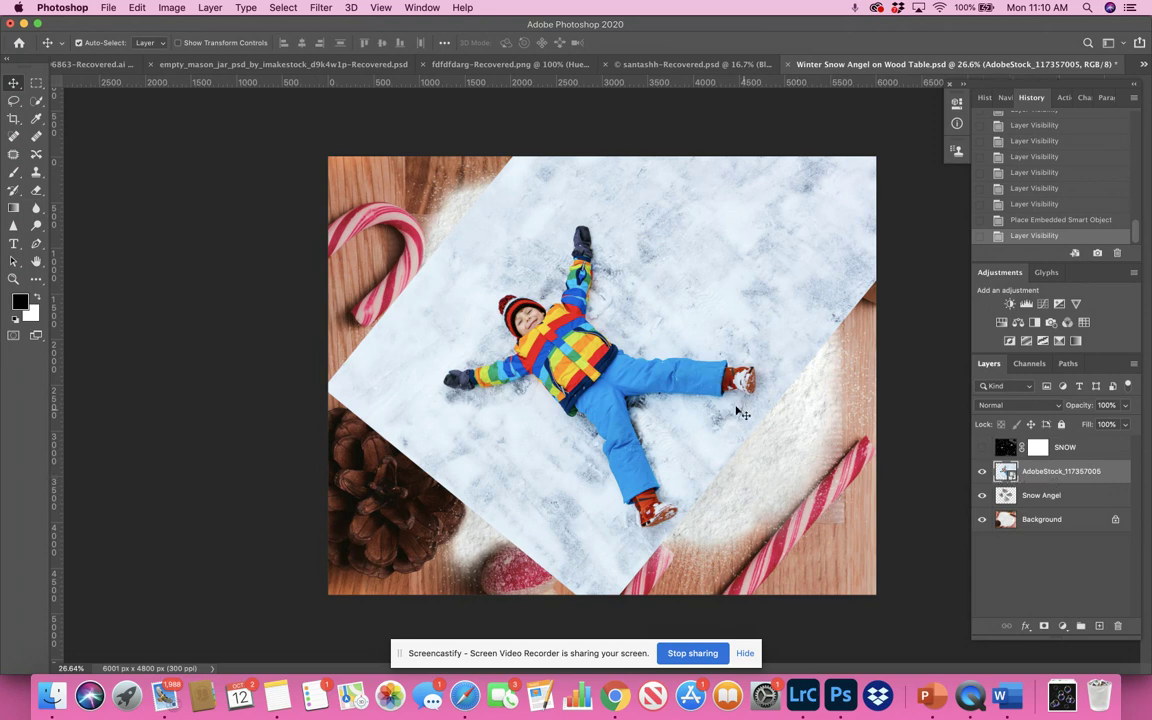
Try the Object Selection Tool by boxing the child, then discard that selection
left_click(37, 103)
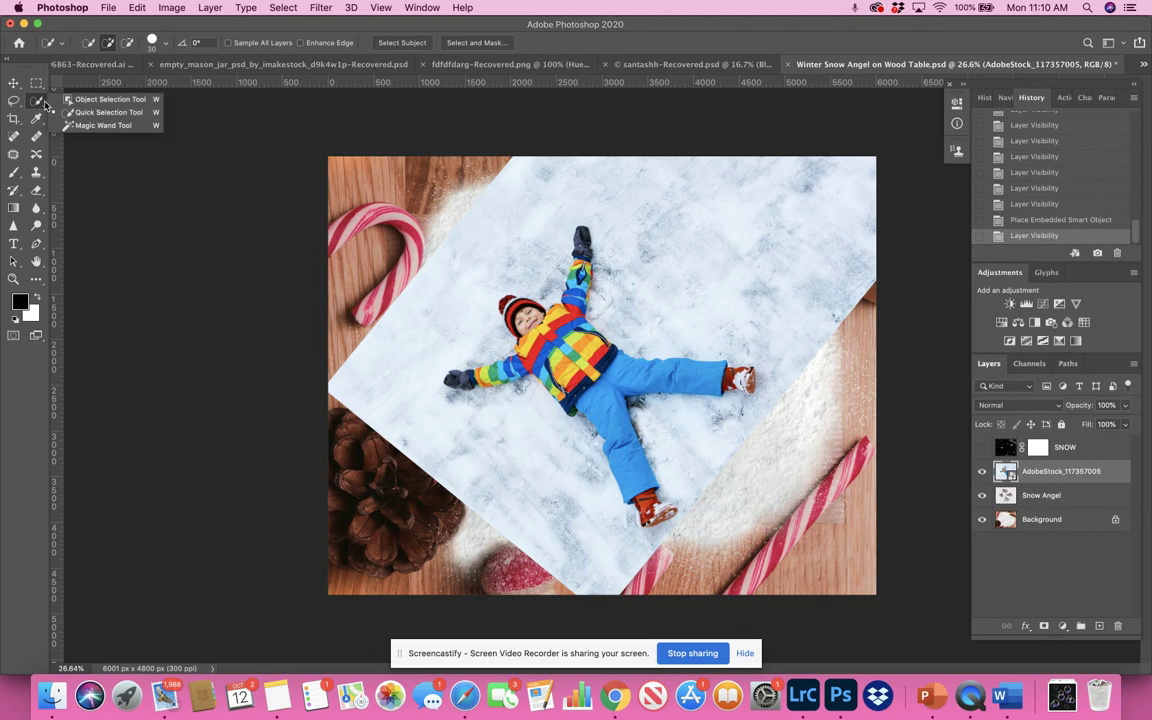
left_click(93, 101)
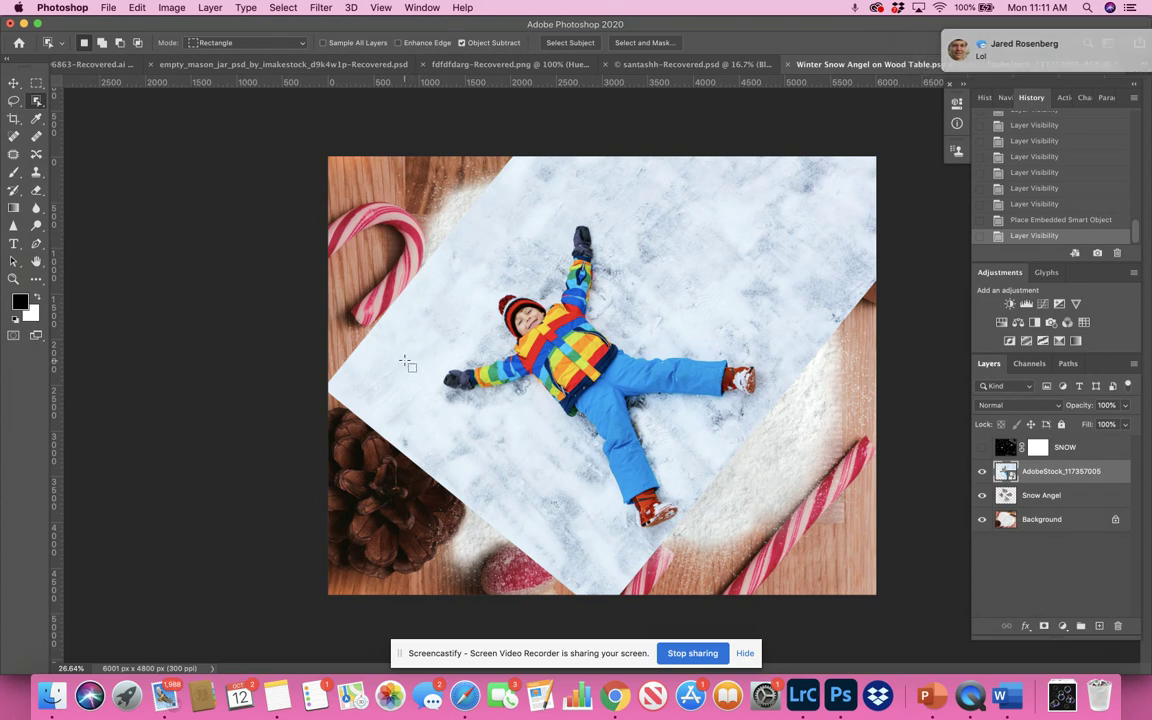
left_click_drag(401, 360, 706, 211)
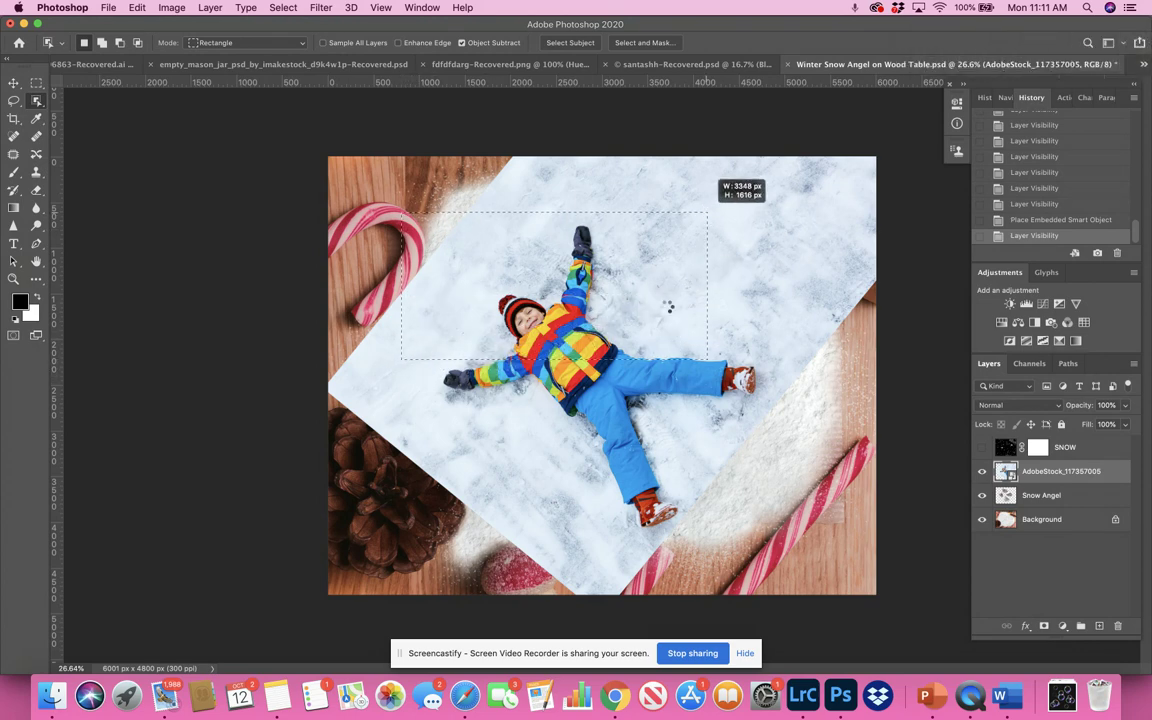
left_click(781, 292)
Box the child's lower body with Object Selection, deselect, and choose the Quick Selection Tool
left_click(37, 102)
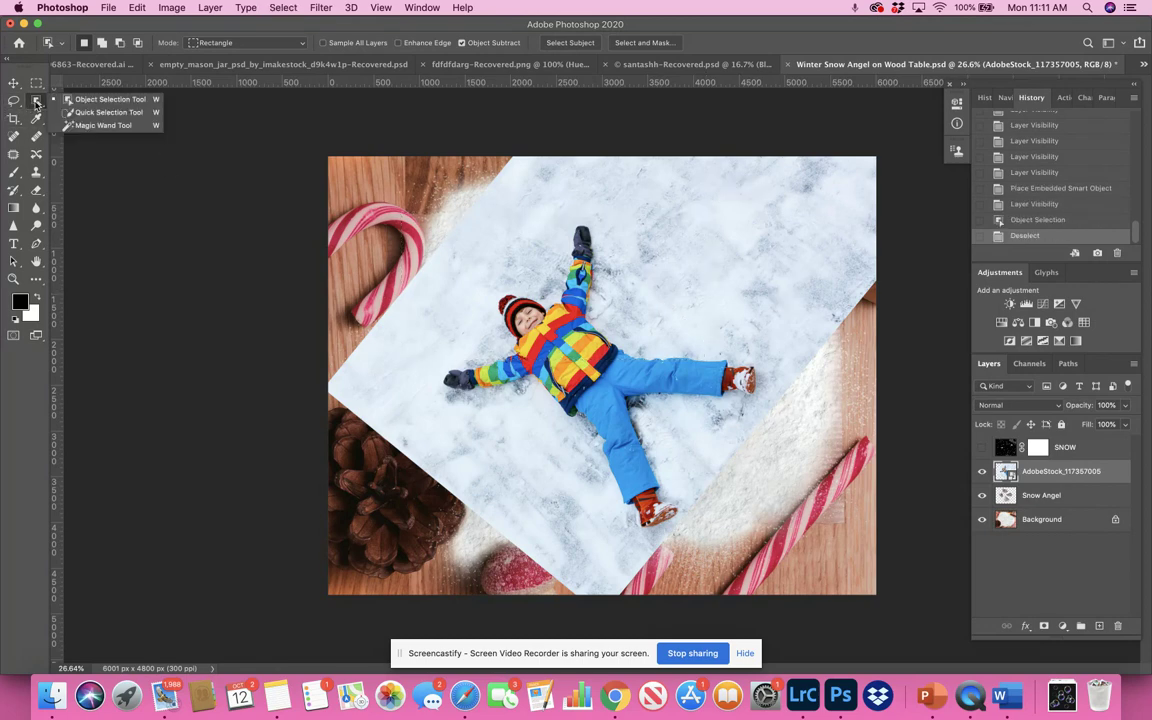
left_click(82, 100)
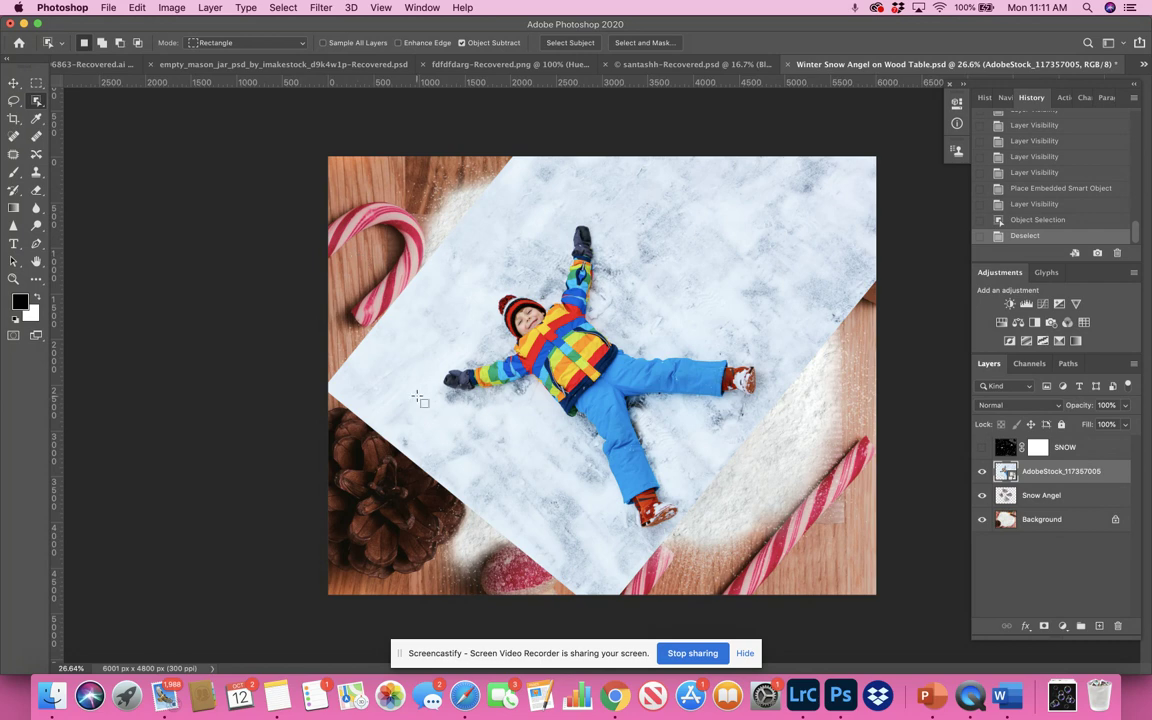
scroll(457, 364, "down", 2)
left_click_drag(444, 363, 805, 597)
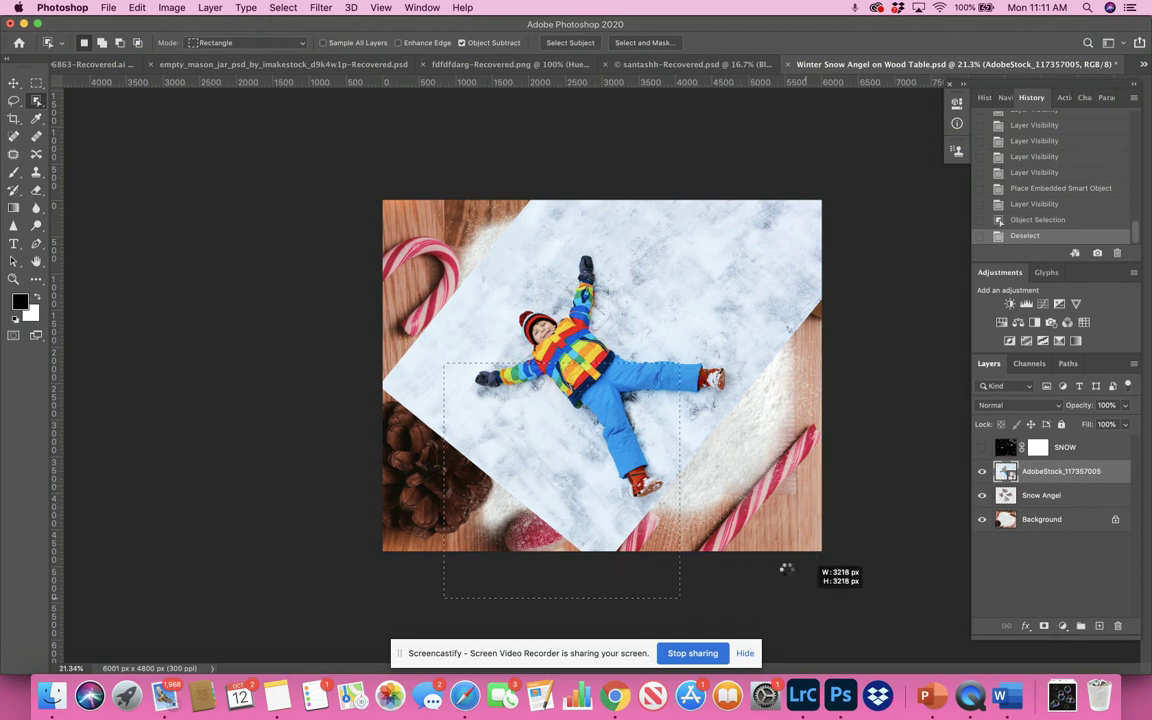
left_click(508, 335)
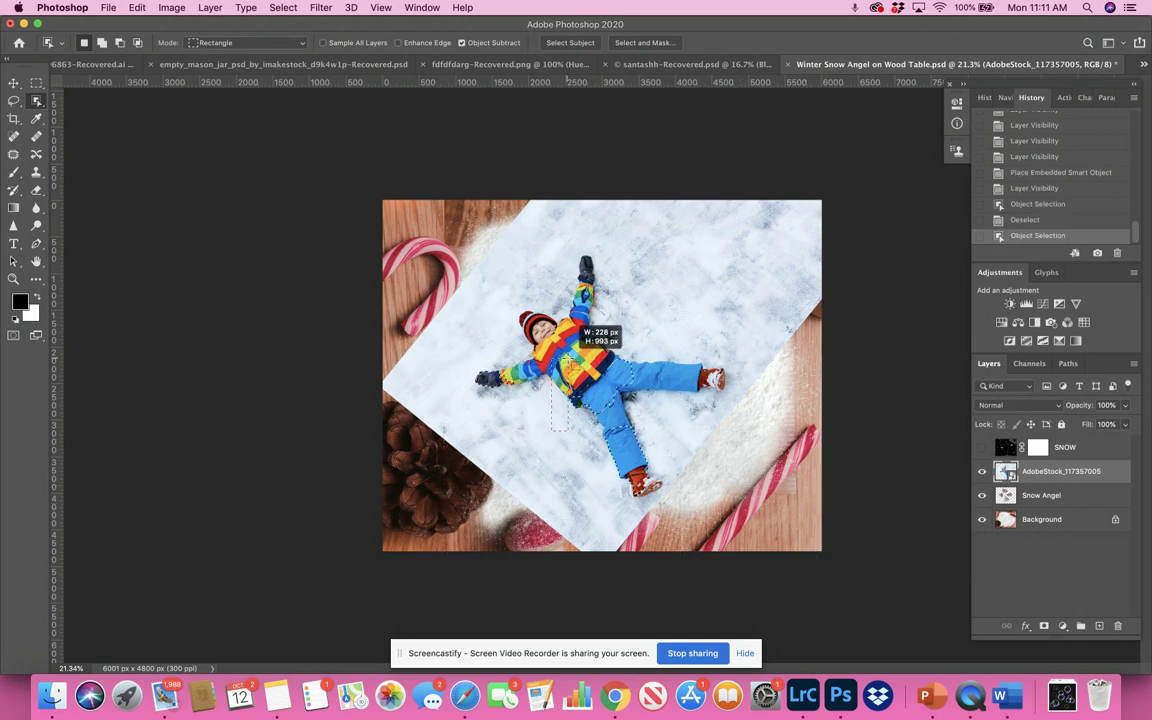
key("super+d")
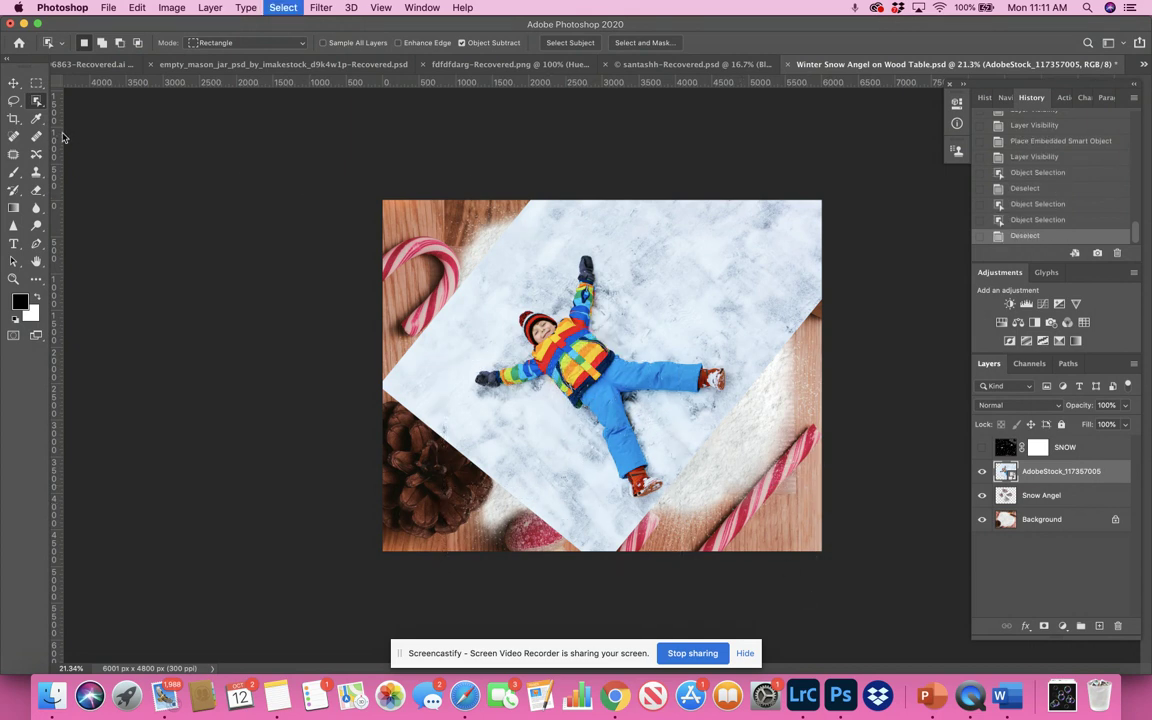
left_click(38, 100)
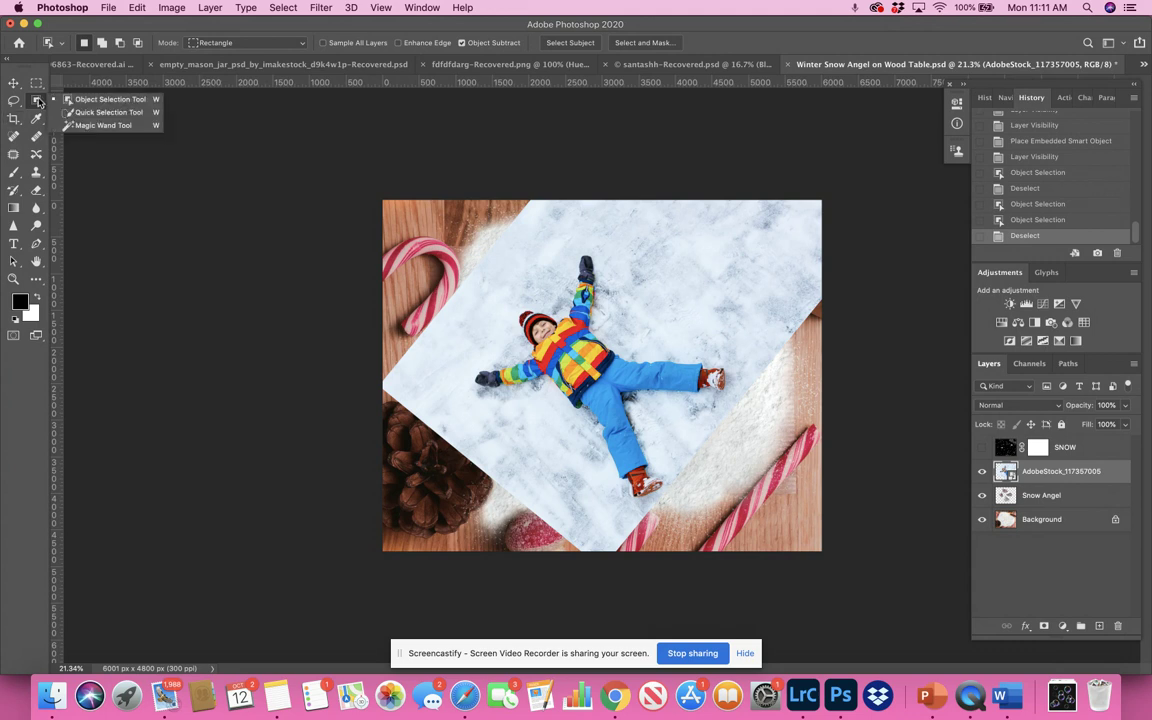
left_click(88, 113)
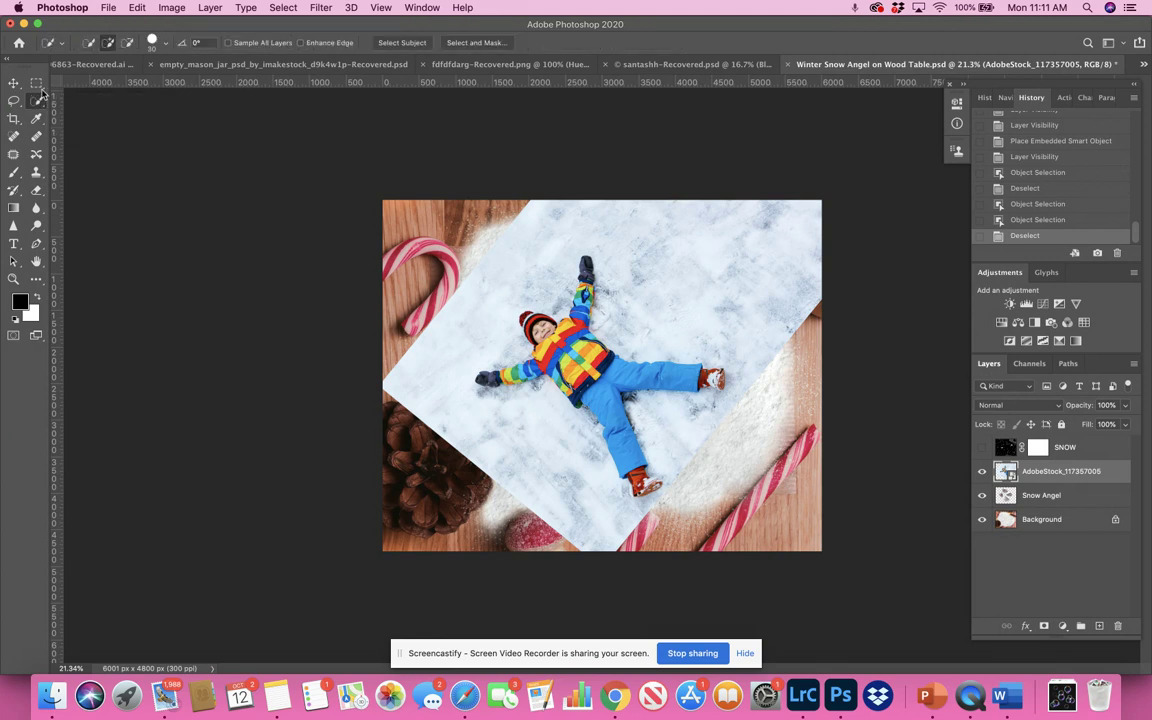
Auto-select the child with Select Subject, then subtract stray selected areas near the boot
left_click(37, 101)
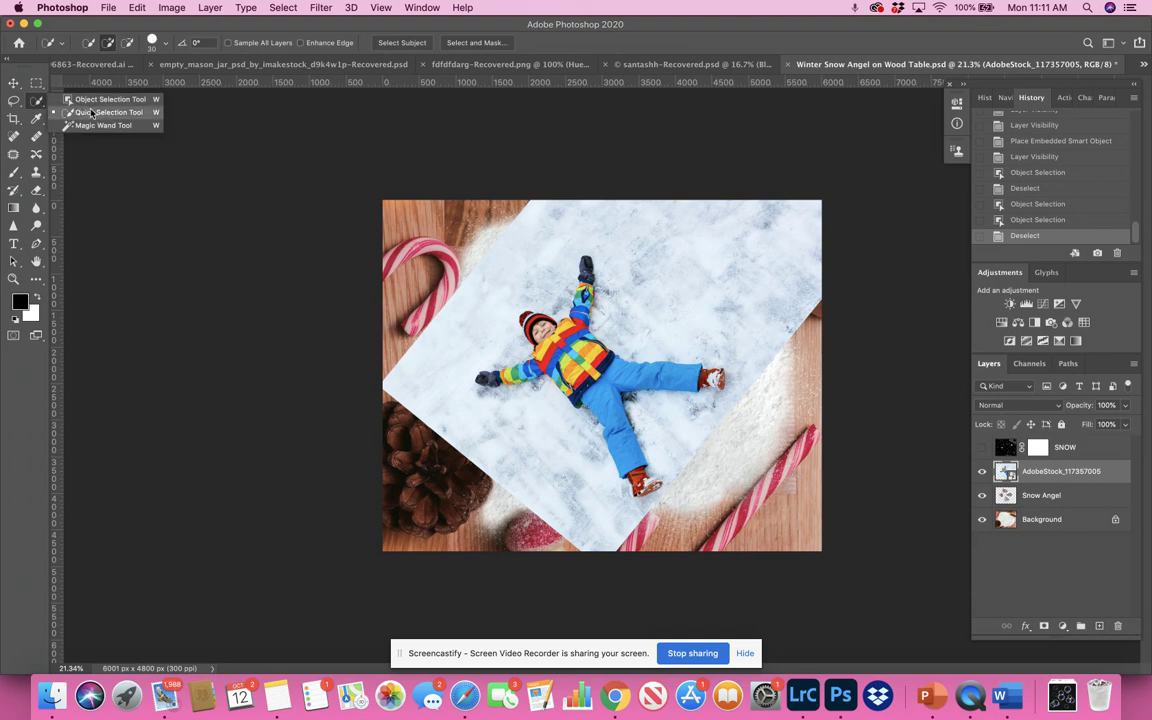
left_click(90, 109)
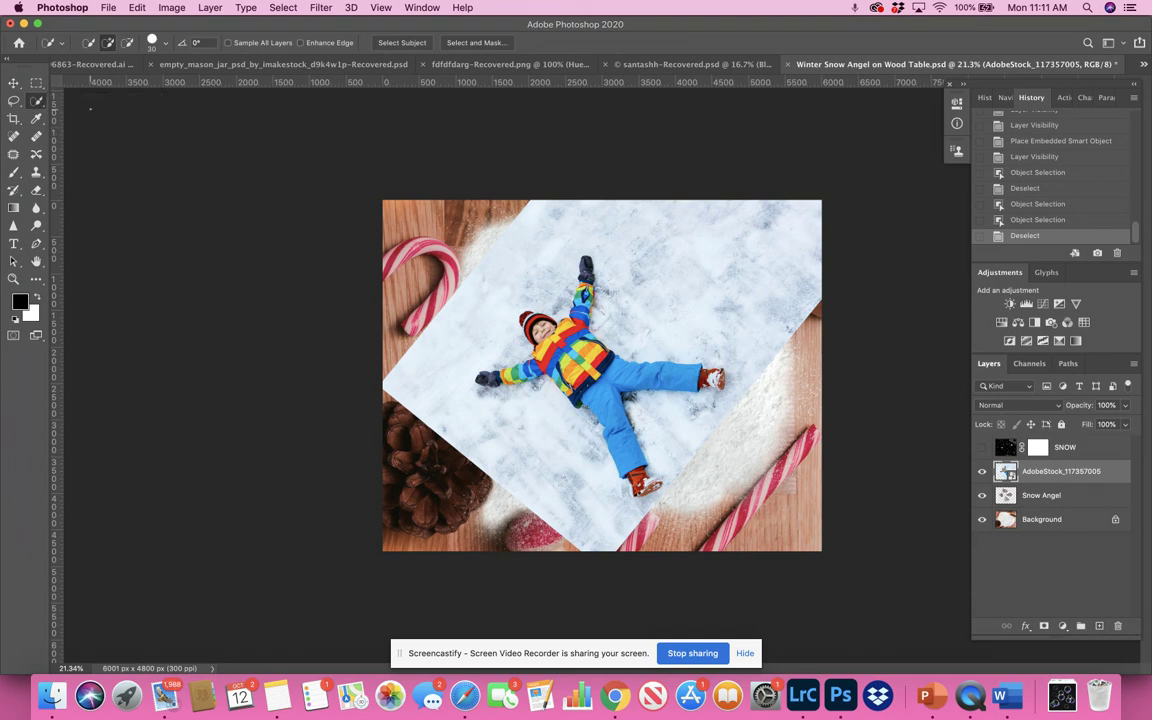
left_click(414, 44)
left_click(405, 42)
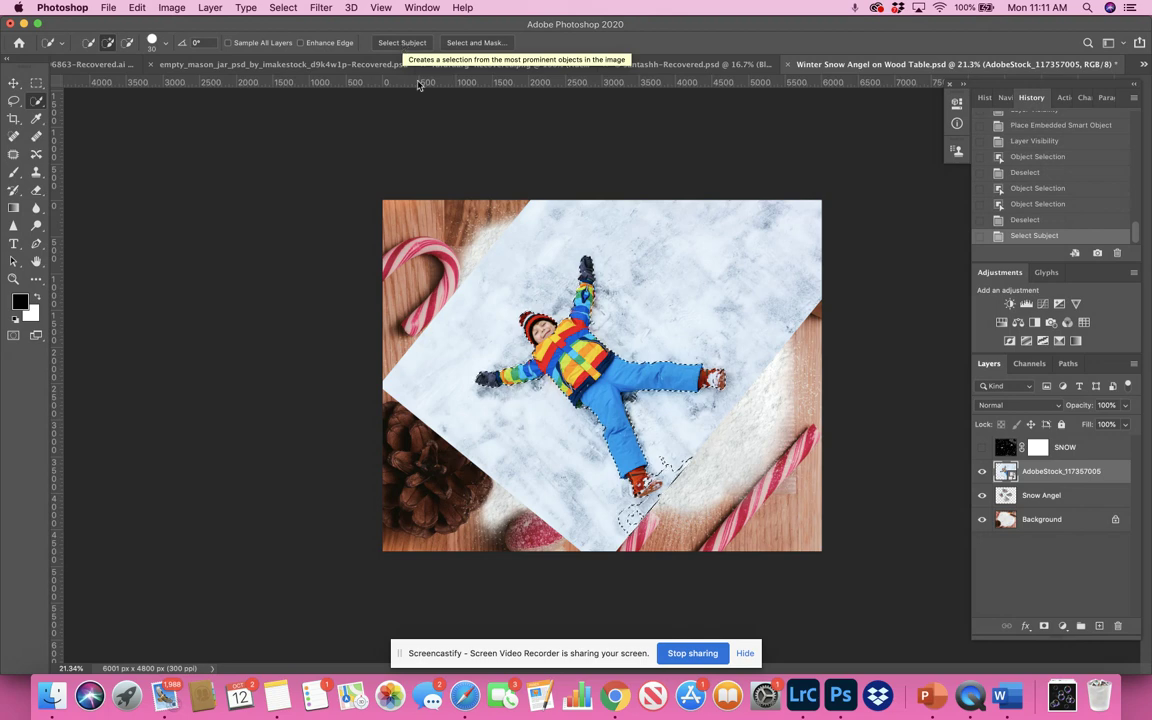
scroll(602, 375, "up", 3)
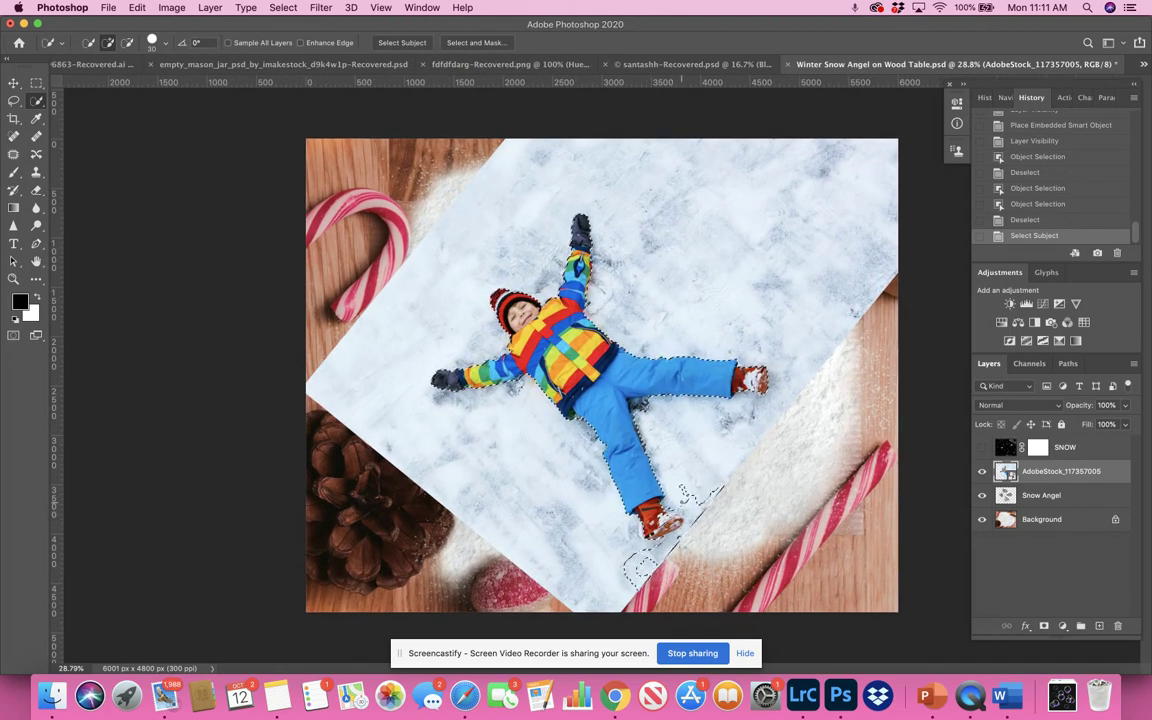
left_click(126, 43)
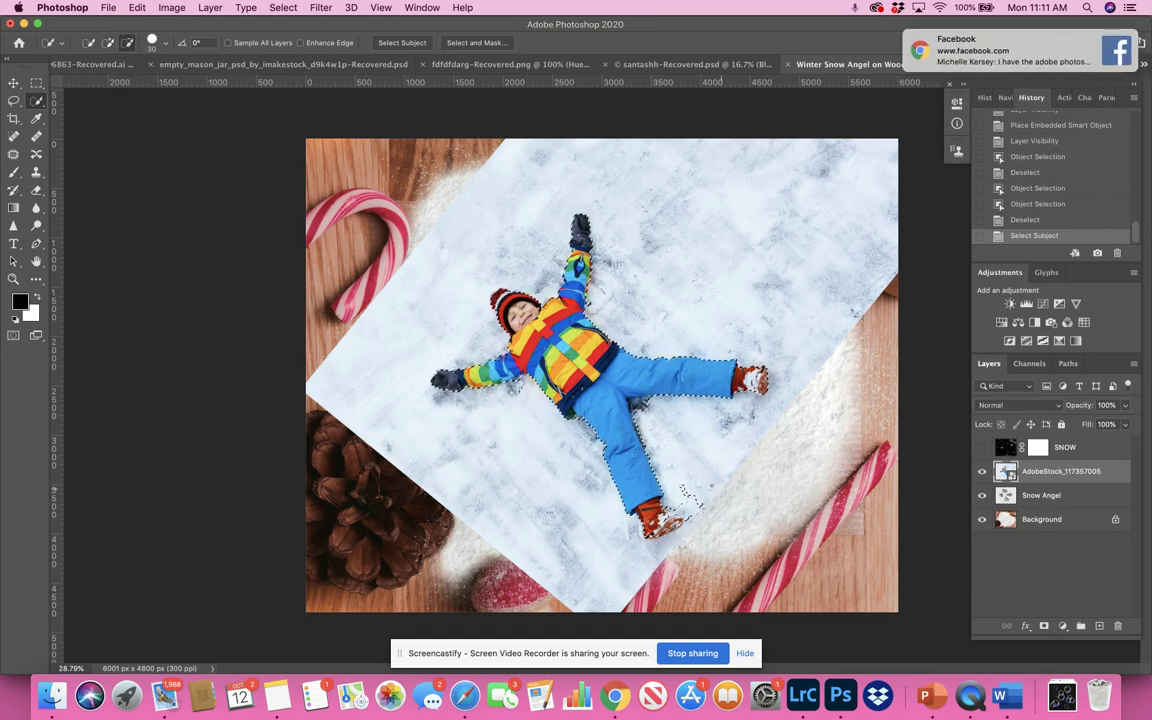
left_click(688, 494)
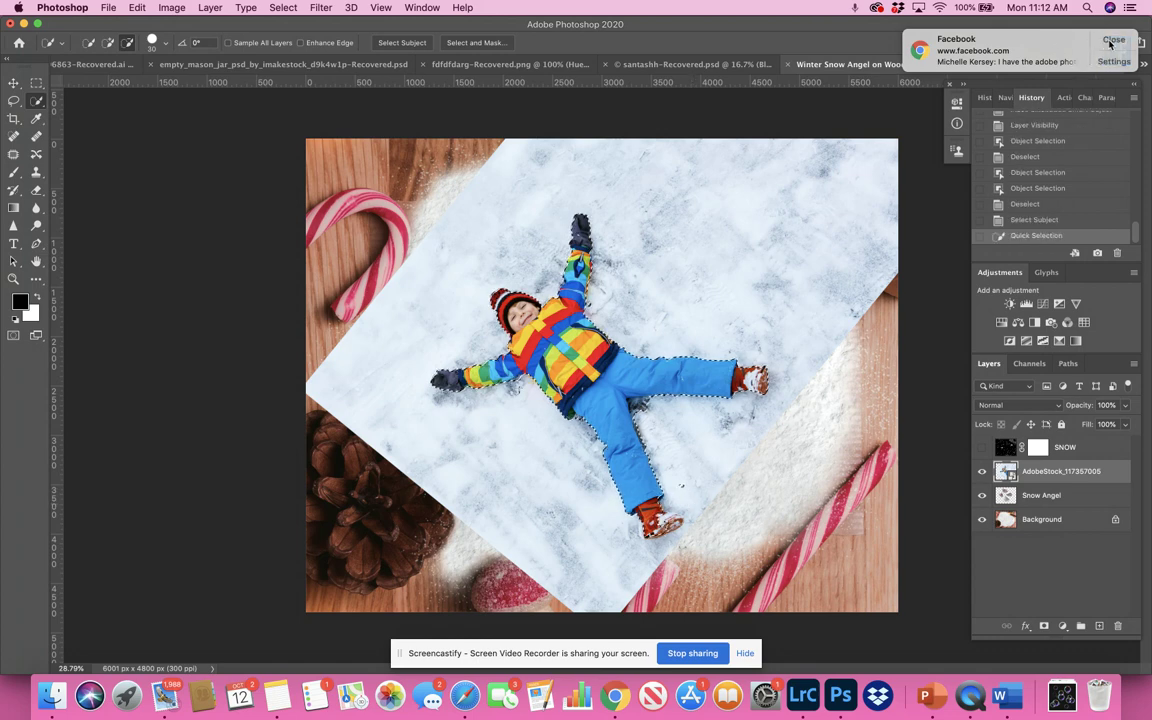
left_click(1110, 42)
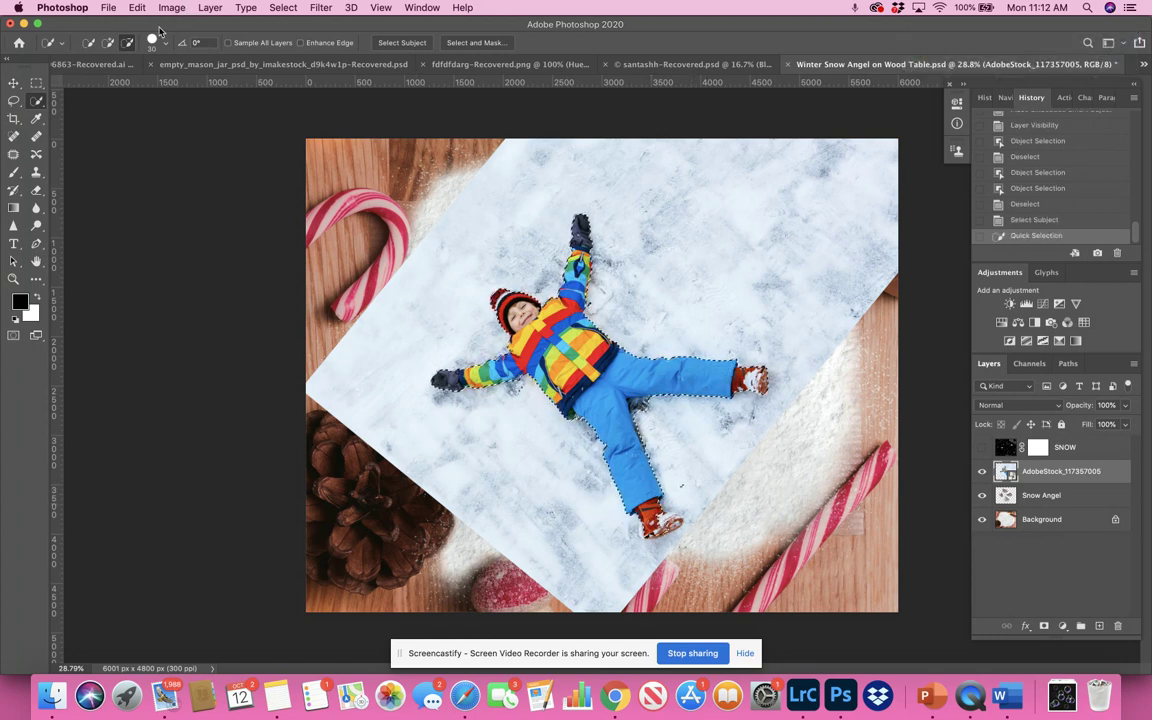
Add the raised arm, remove stray bits by the foot and hat, and add a layer mask
left_click(109, 43)
left_click_drag(588, 315, 586, 248)
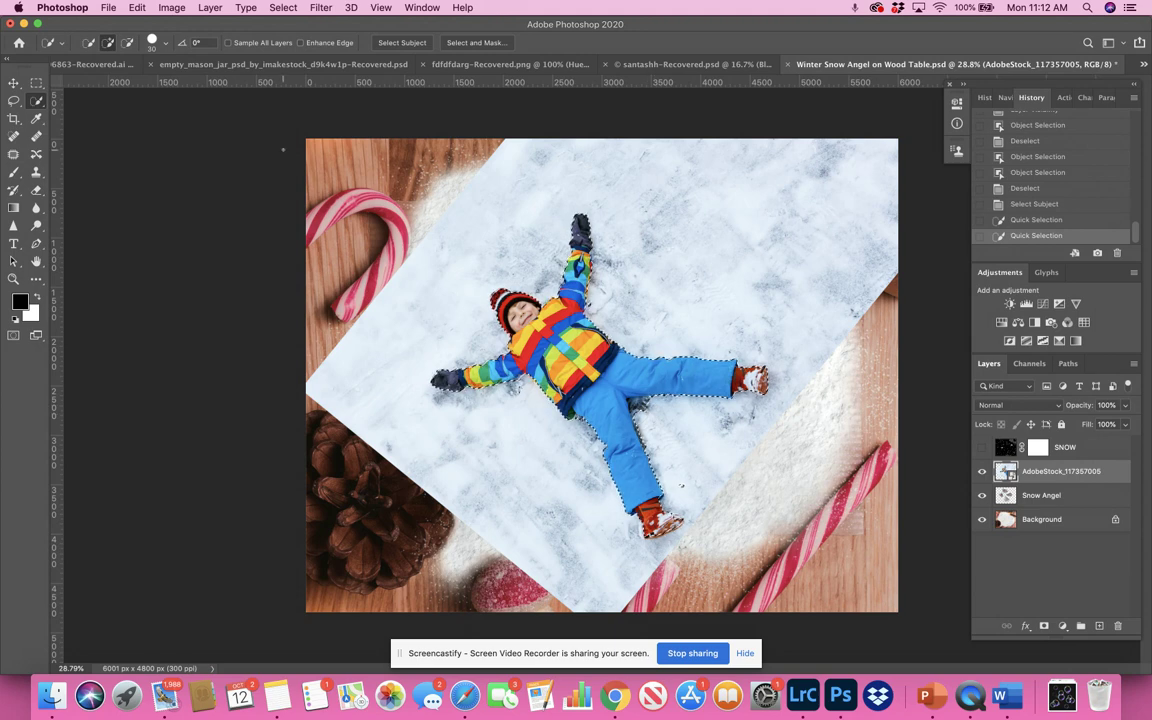
left_click(128, 43)
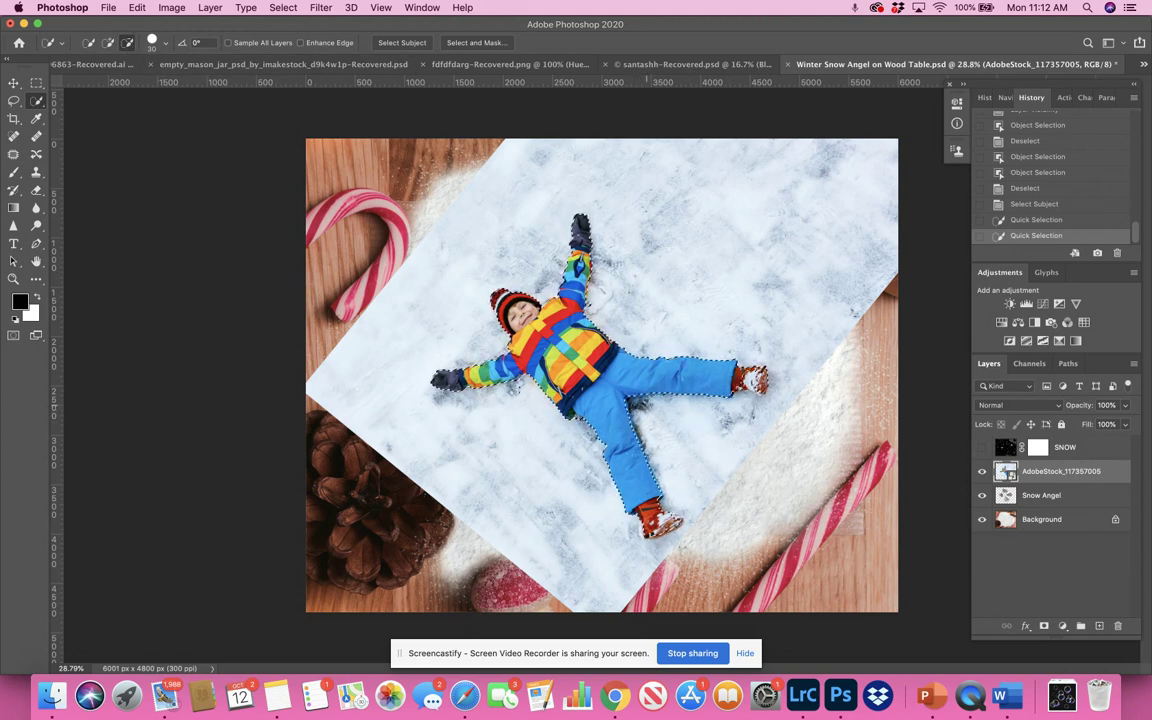
left_click(774, 365)
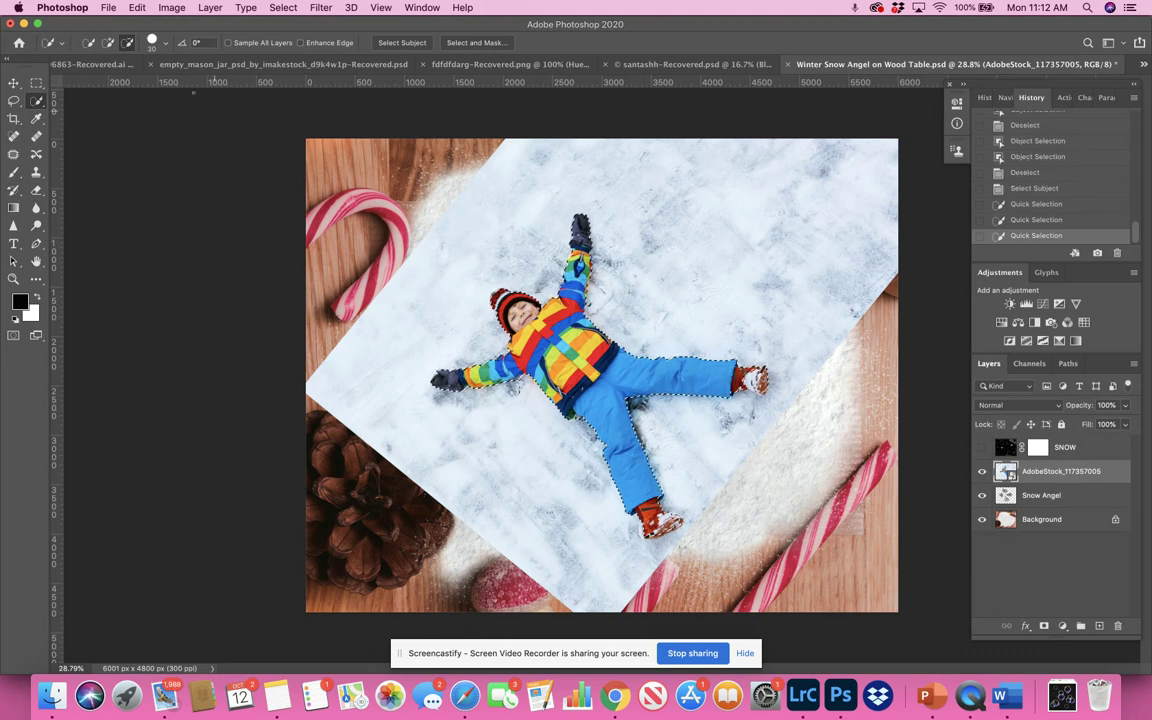
left_click(109, 43)
left_click(514, 306)
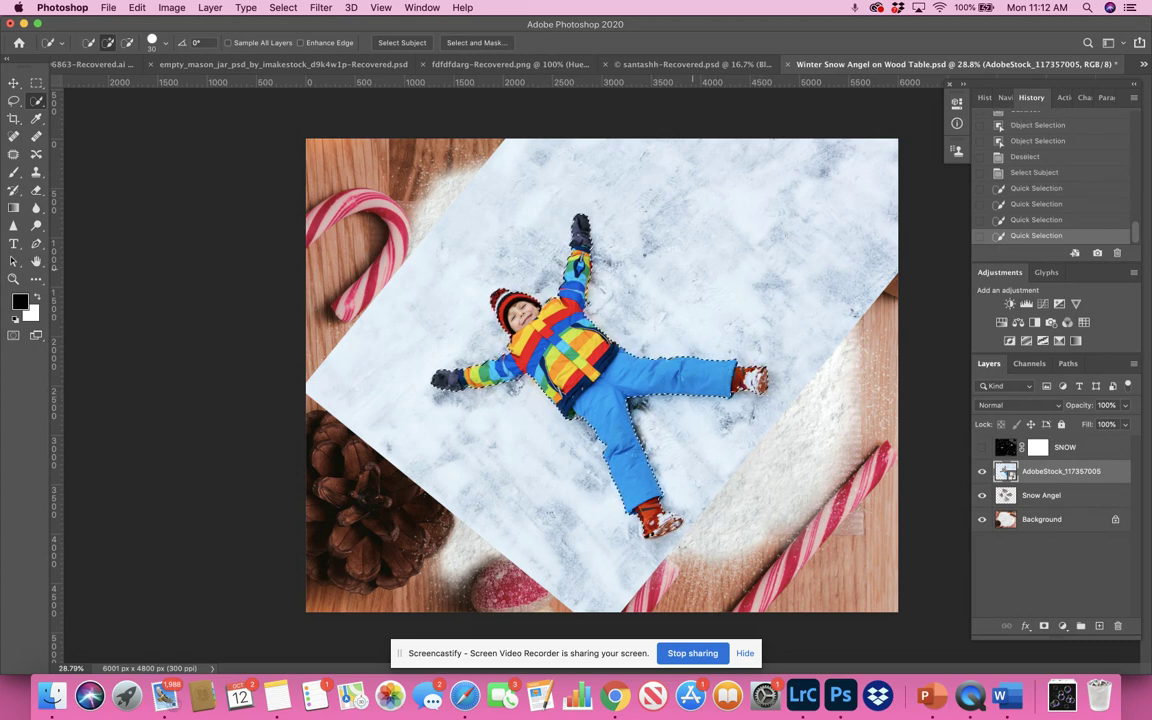
scroll(611, 381, "up", 5)
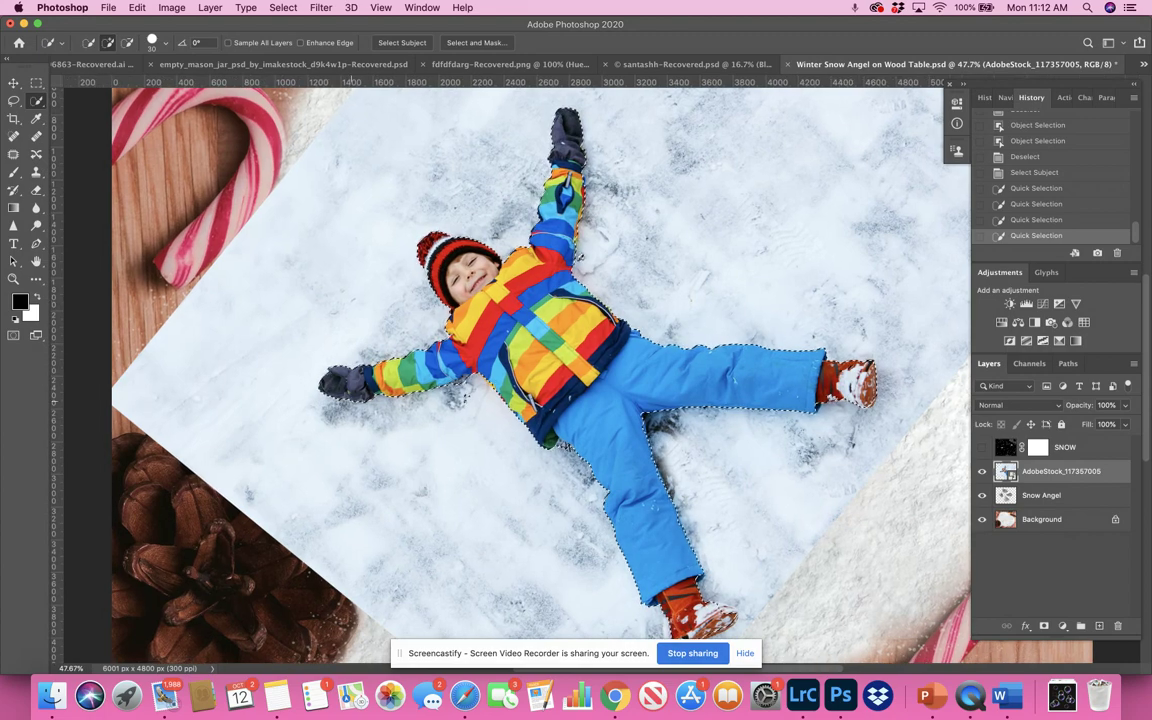
scroll(540, 370, "down", 2)
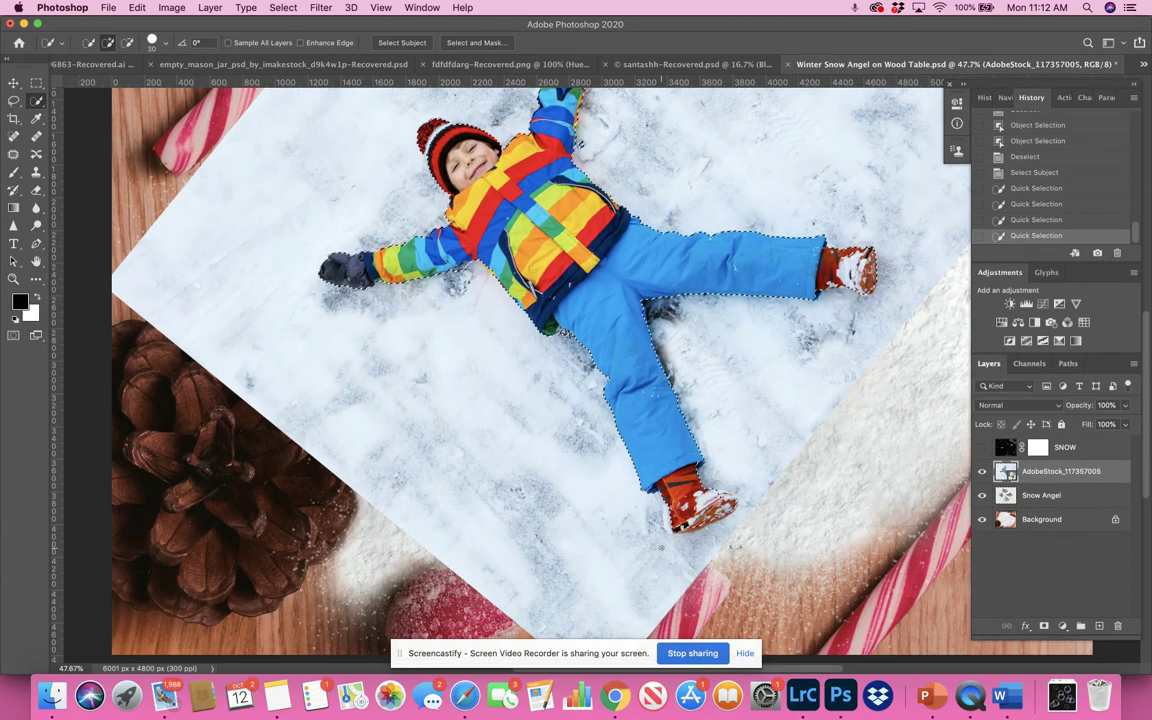
scroll(540, 370, "up", 1)
scroll(540, 370, "down", 2)
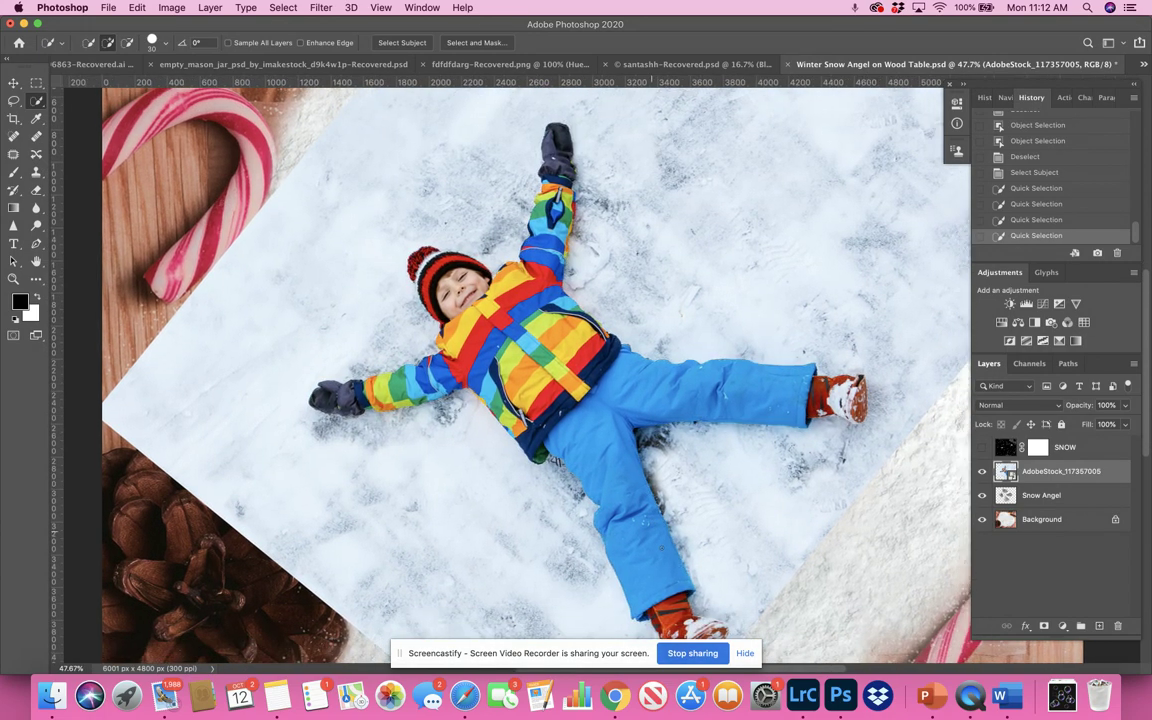
scroll(615, 385, "down", 2)
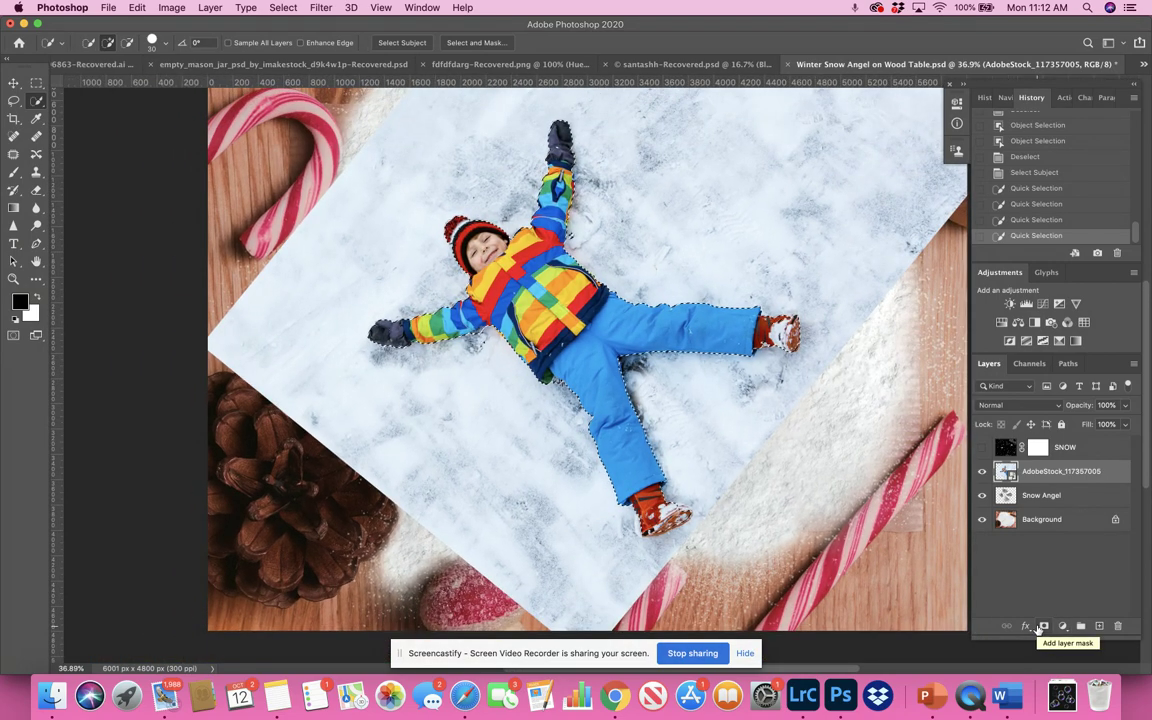
left_click(1040, 627)
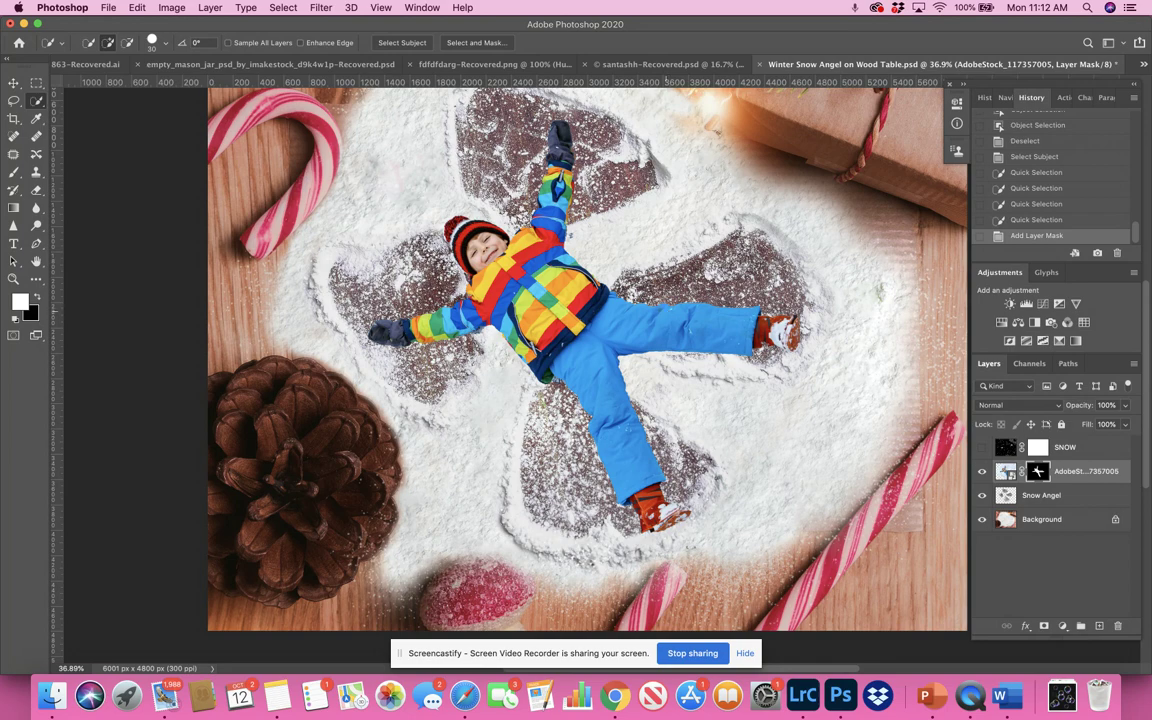
Nudge the masked child slightly into place over the snow-angel imprints with Free Transform
scroll(588, 357, "down", 2)
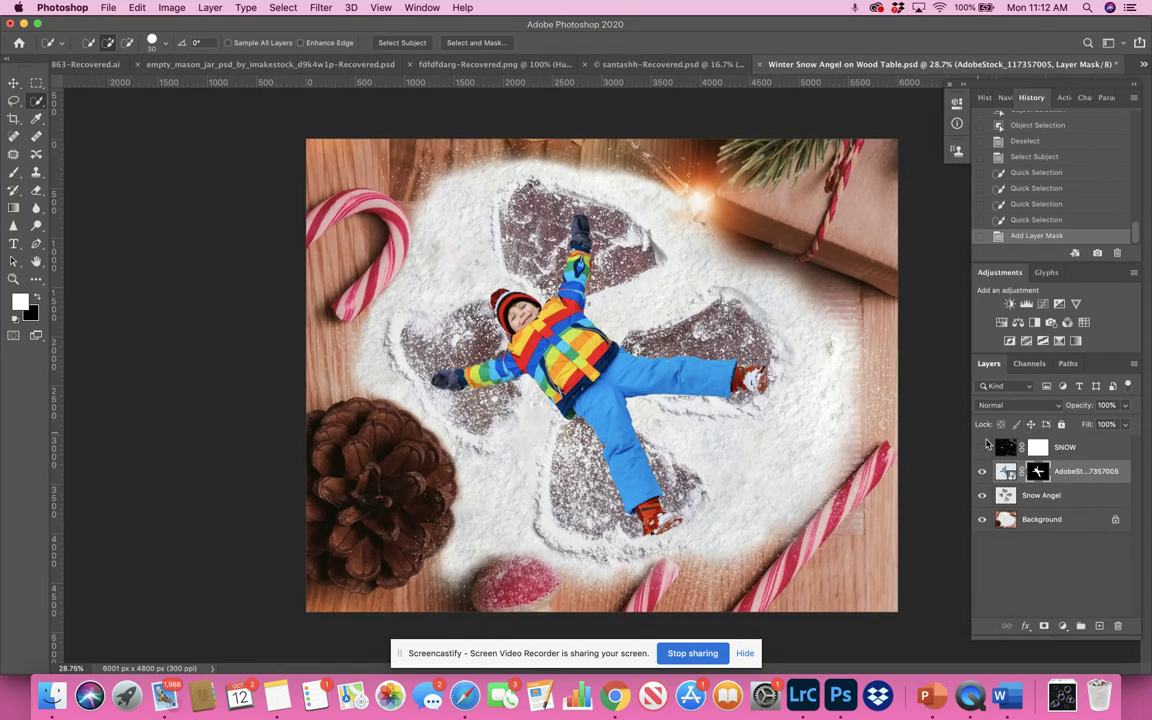
left_click(1006, 472)
key("super+t")
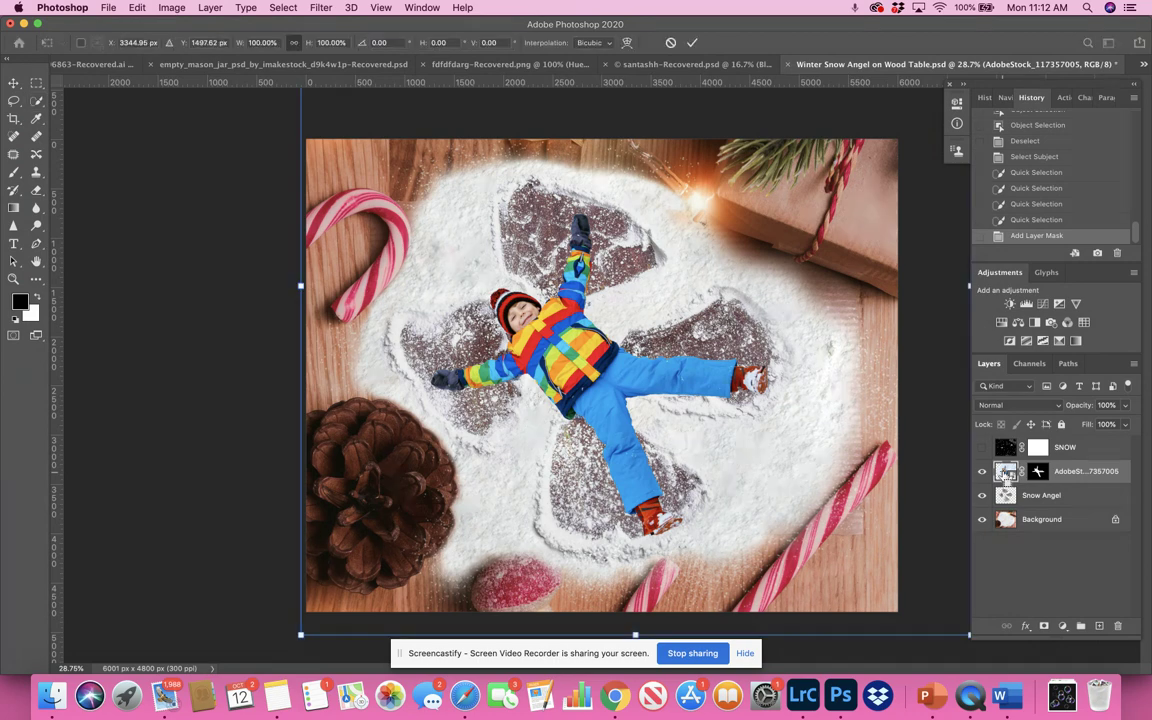
left_click_drag(525, 312, 526, 324)
left_click(691, 43)
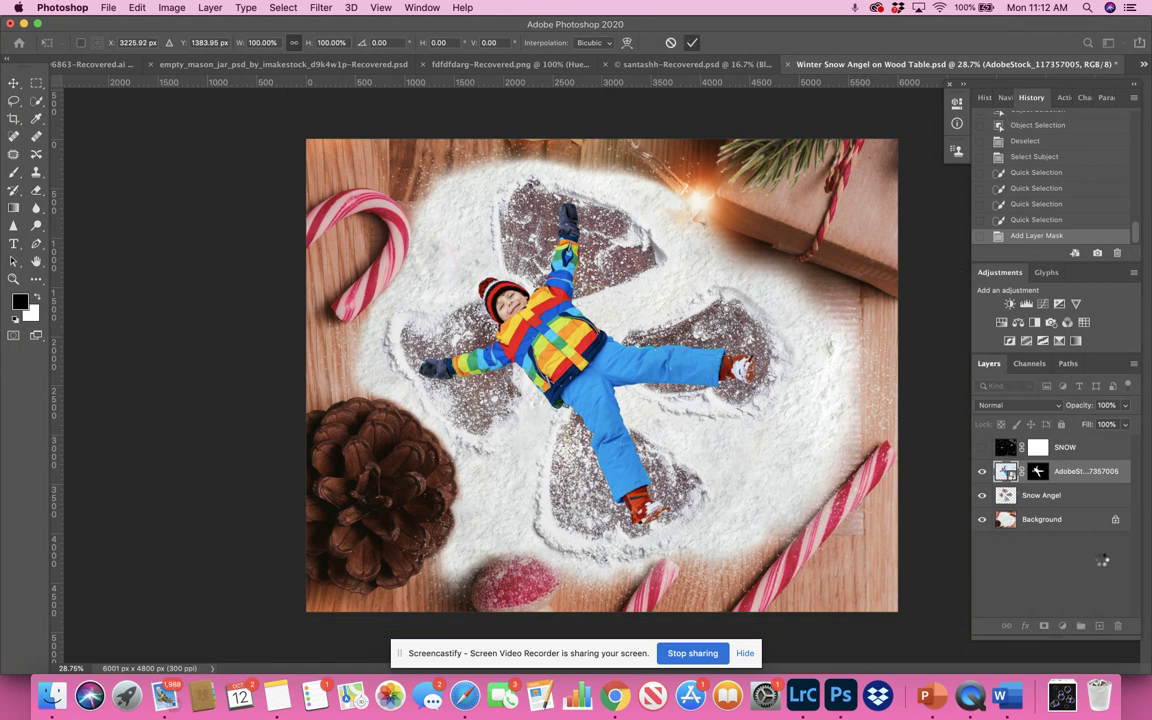
right_click(1088, 474)
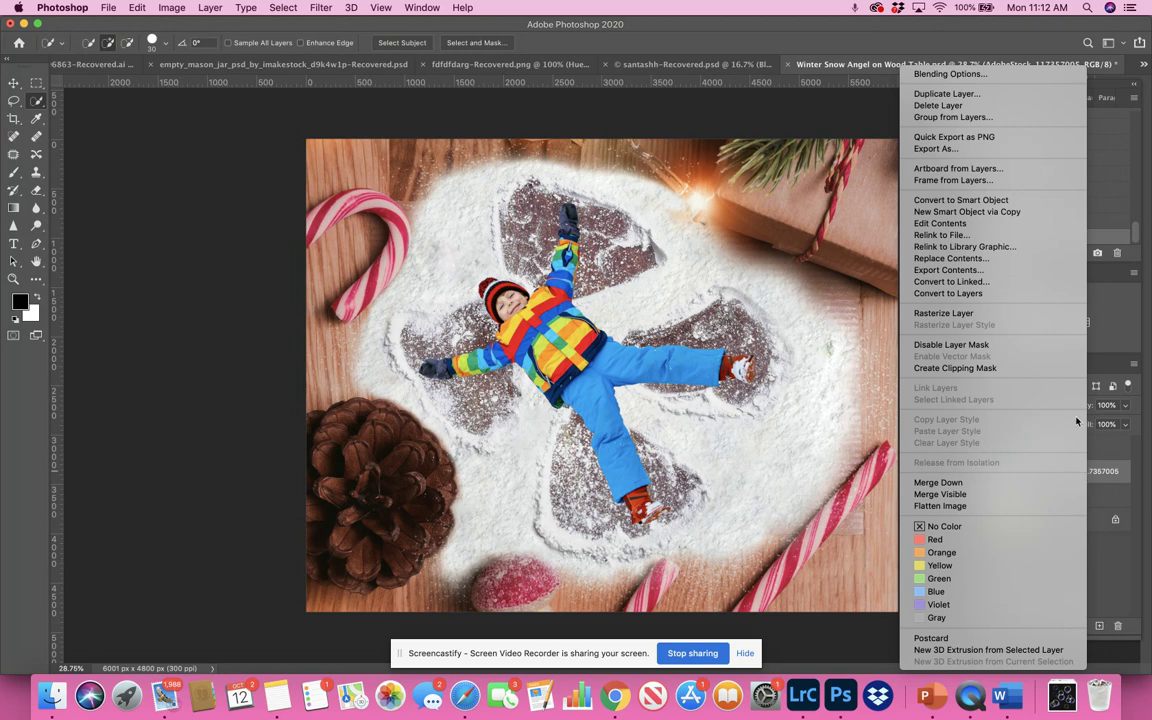
Add a Drop Shadow to the child: angle 83°, distance 50 px, spread 46%, size 122 px
left_click(985, 75)
left_click(680, 551)
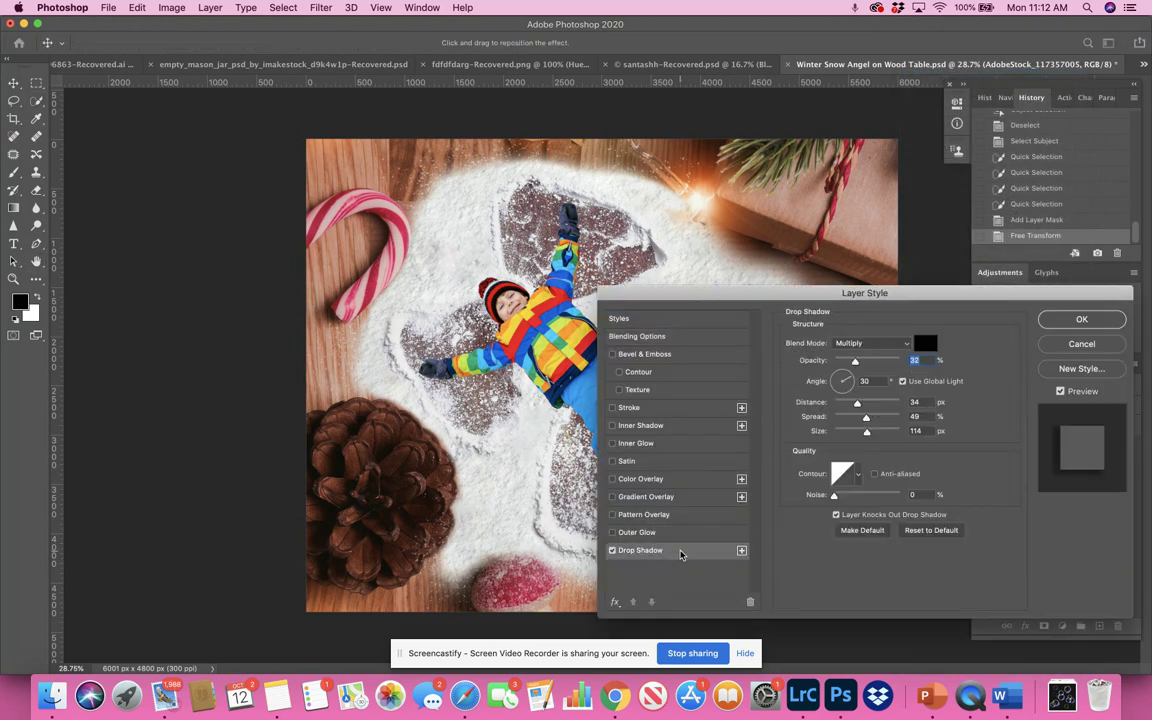
left_click_drag(830, 285, 944, 273)
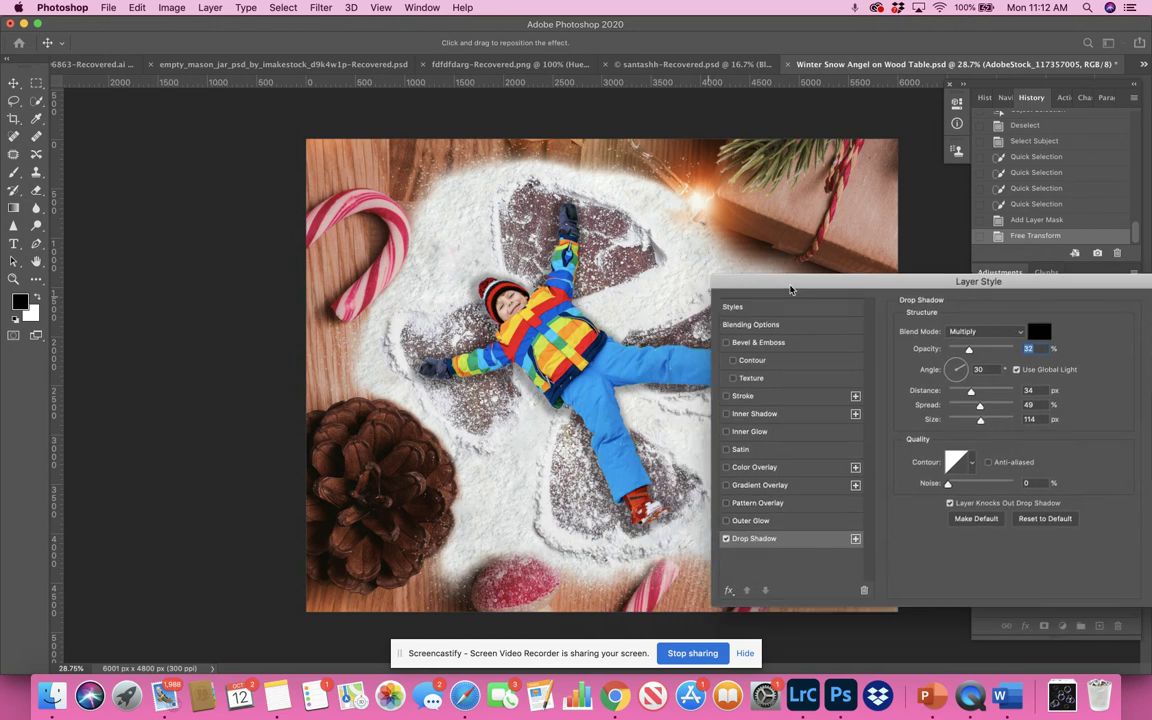
left_click(987, 392)
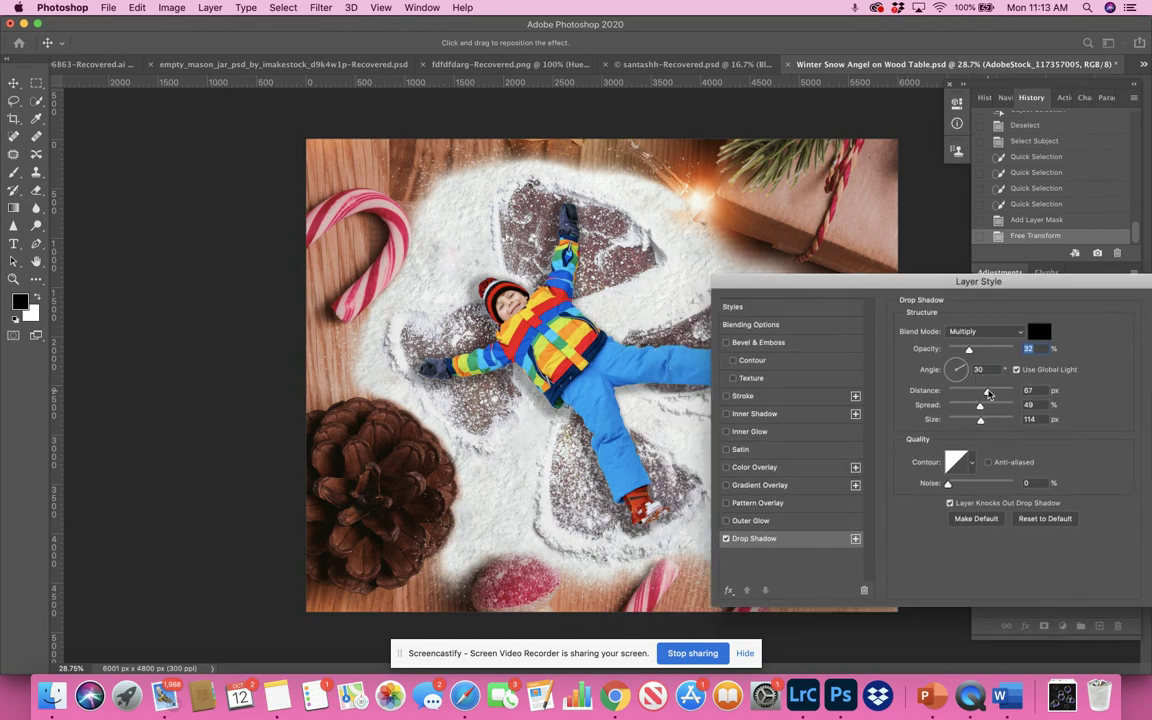
left_click_drag(987, 393, 981, 392)
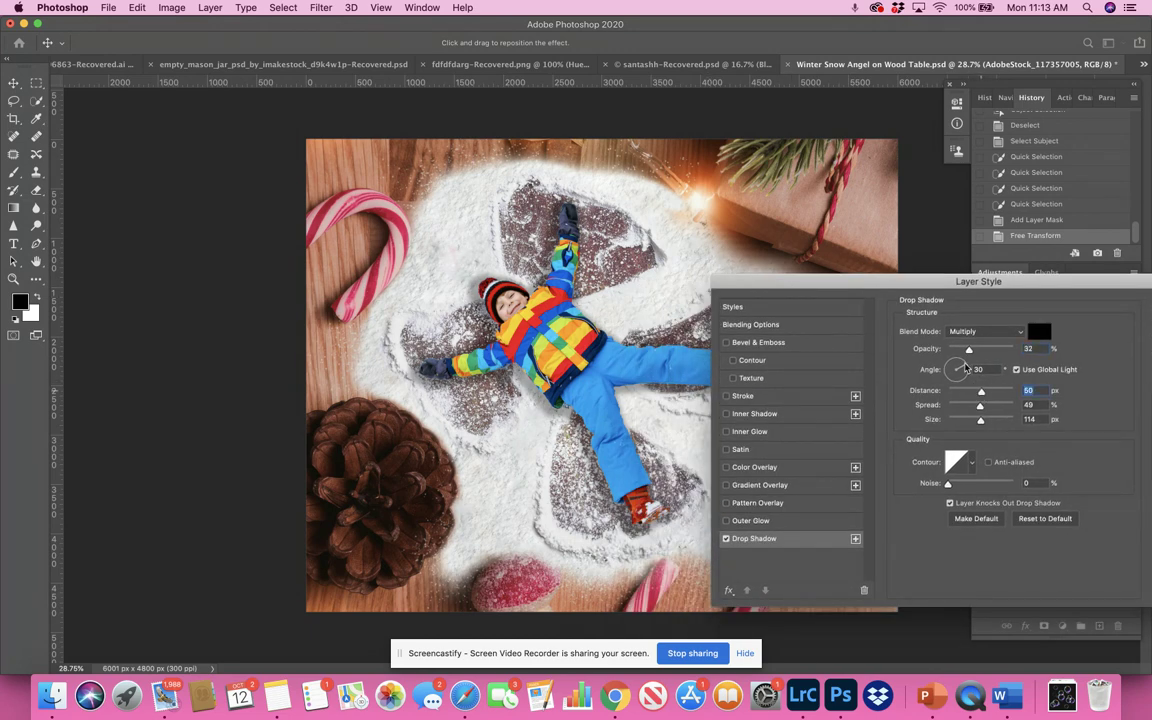
left_click_drag(966, 369, 957, 368)
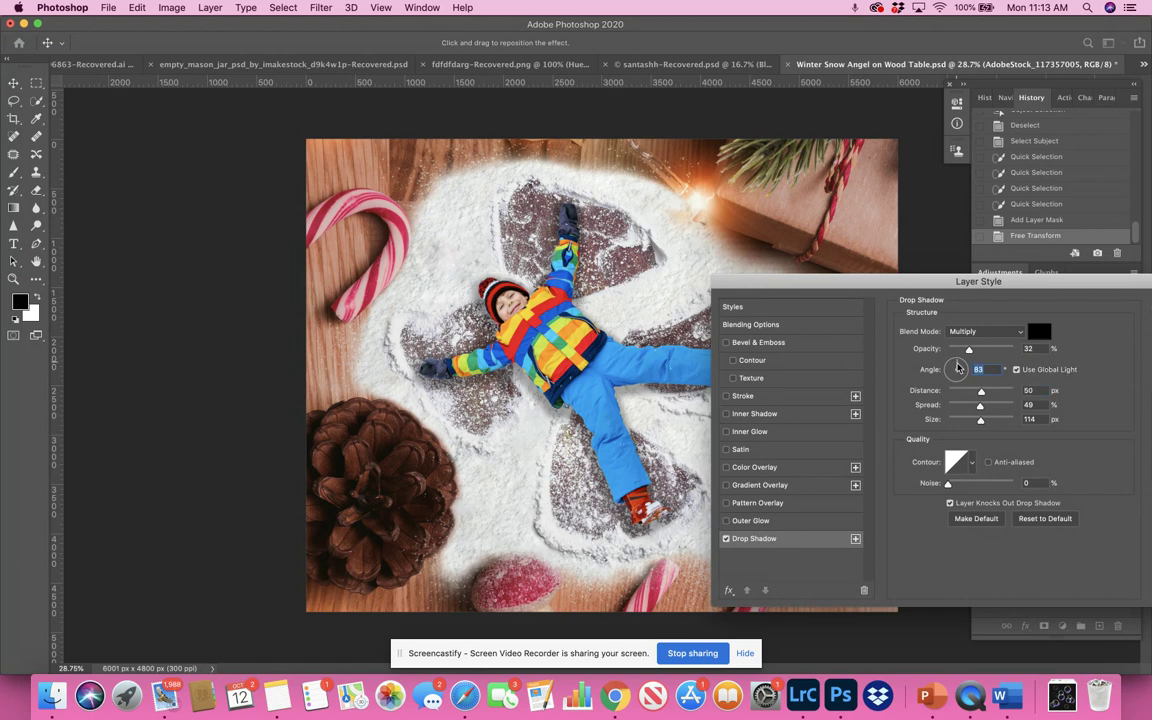
left_click(993, 406)
mouse_move(993, 406)
left_mouse_down()
mouse_move(978, 406)
mouse_move(983, 422)
left_mouse_up()
left_click_drag(950, 281, 754, 295)
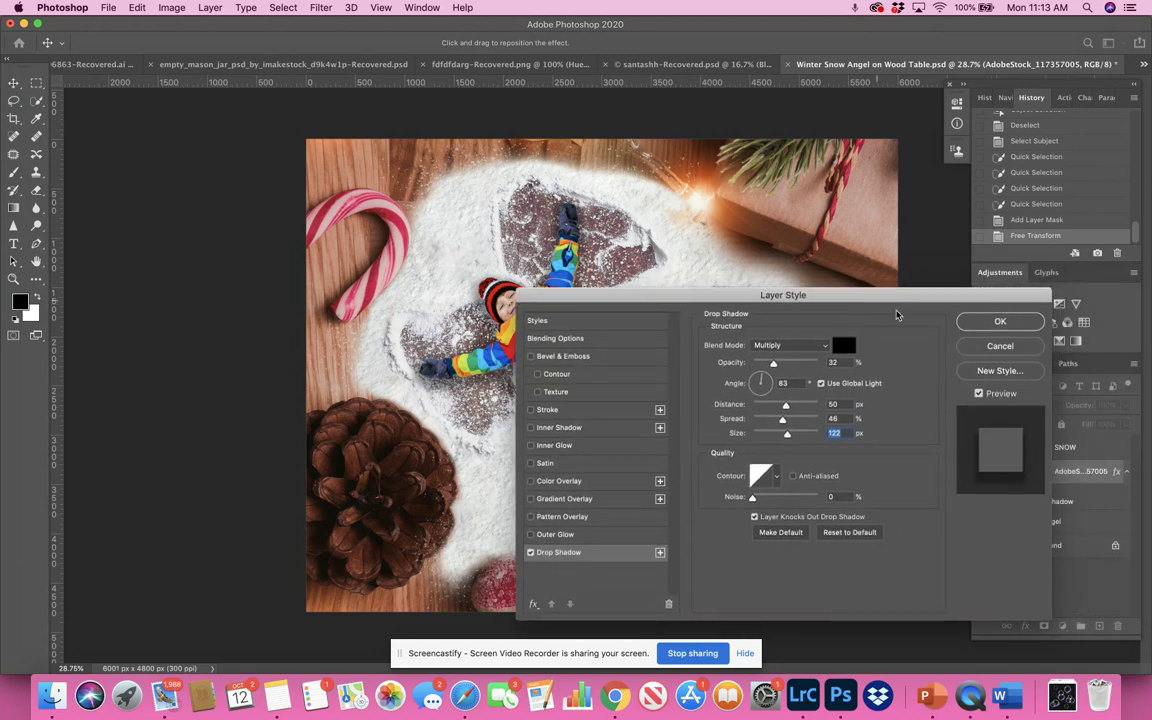
left_click(995, 321)
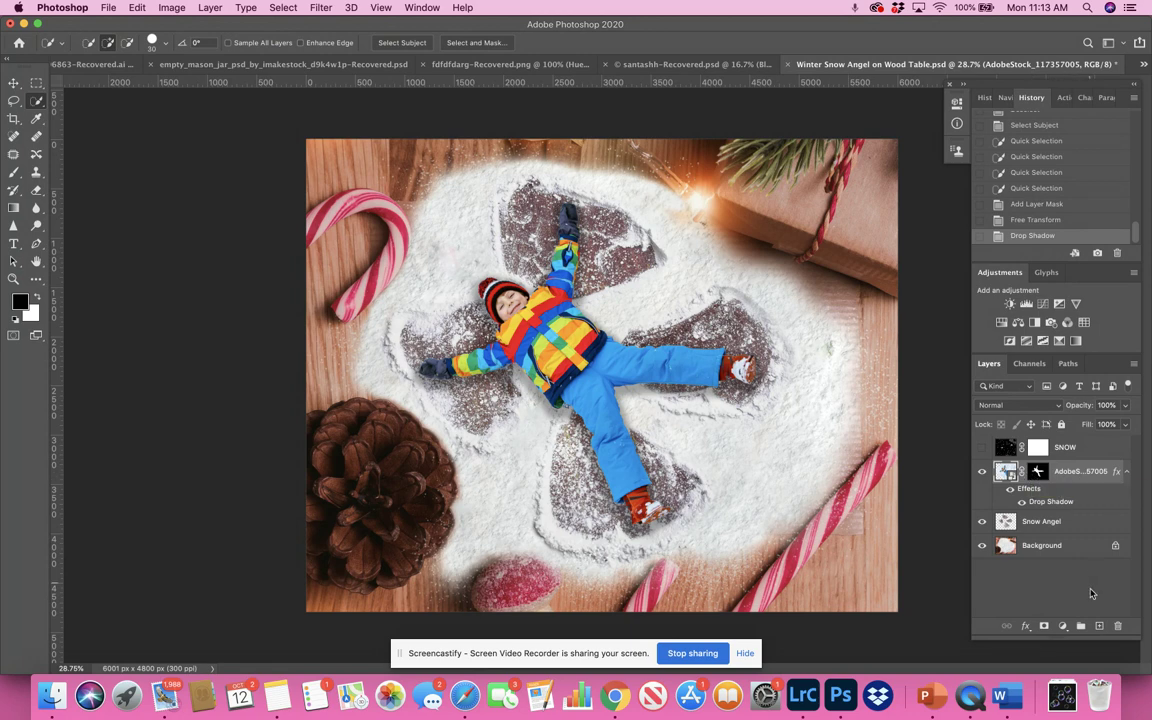
Add Layer 1 beneath the child and brush faint shadow strokes around his waist and arm
left_click(1098, 626)
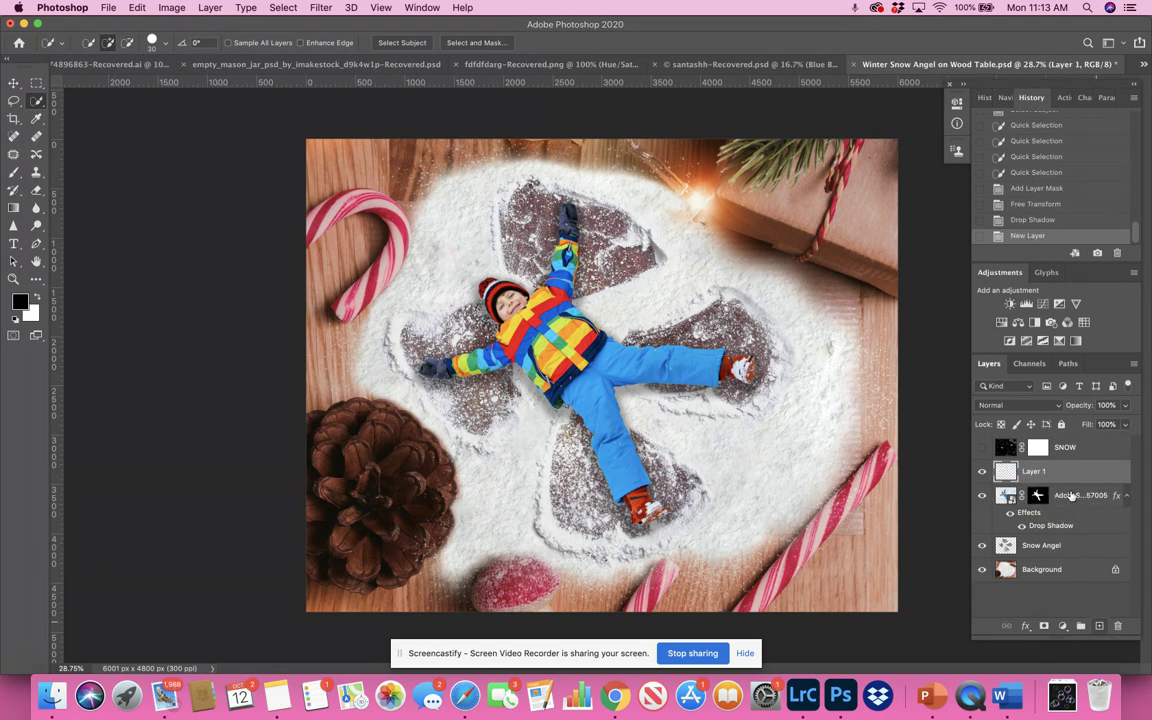
left_click_drag(1068, 474, 1053, 520)
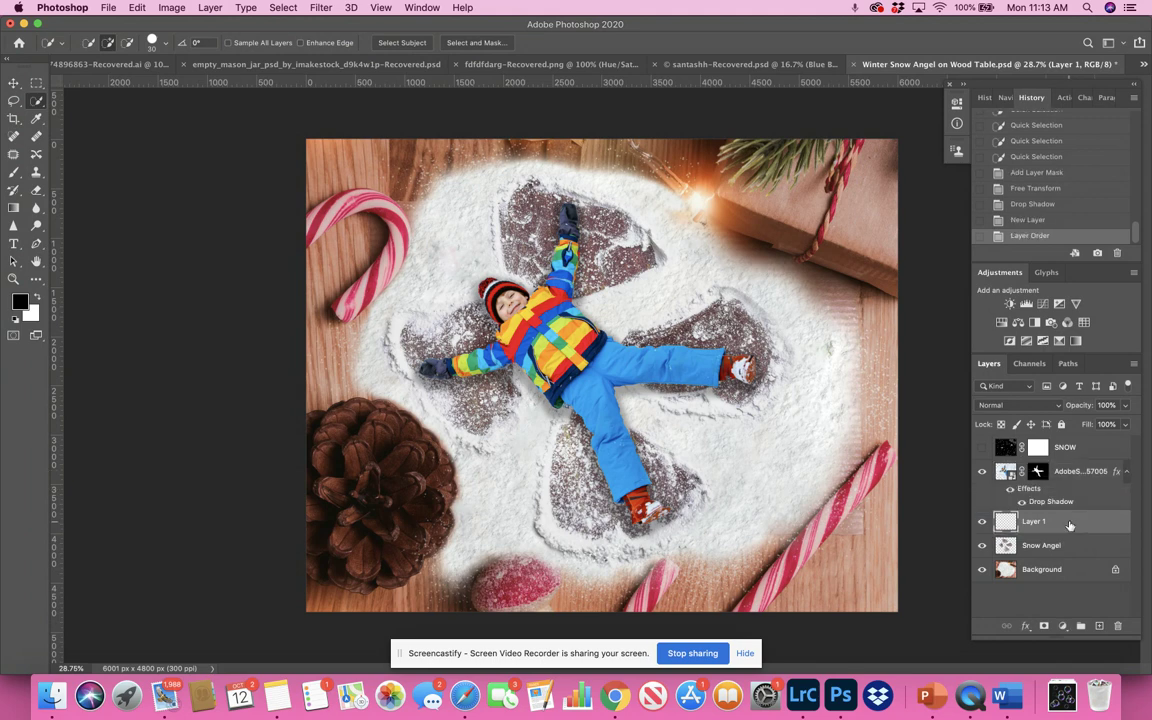
key("b")
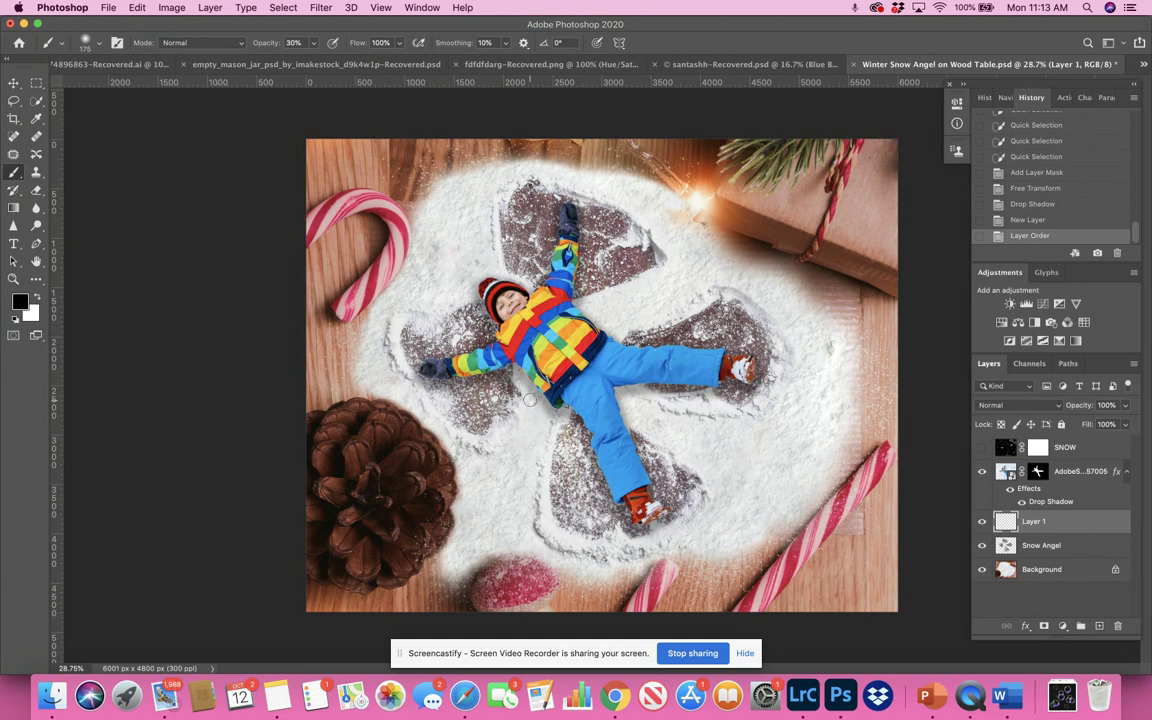
mouse_move(463, 328)
left_mouse_down()
mouse_move(518, 377)
mouse_move(576, 475)
mouse_move(594, 469)
mouse_move(577, 412)
left_mouse_up()
mouse_move(558, 352)
left_mouse_down()
mouse_move(562, 372)
mouse_move(579, 348)
left_mouse_up()
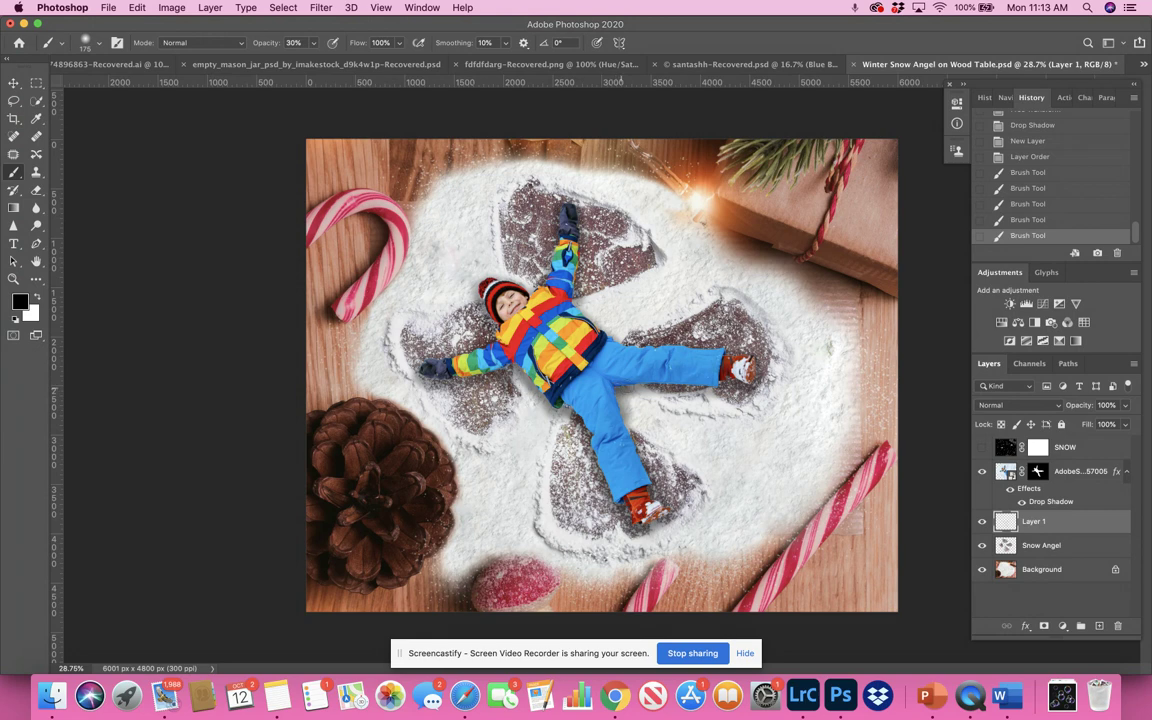
left_click_drag(558, 363, 570, 395)
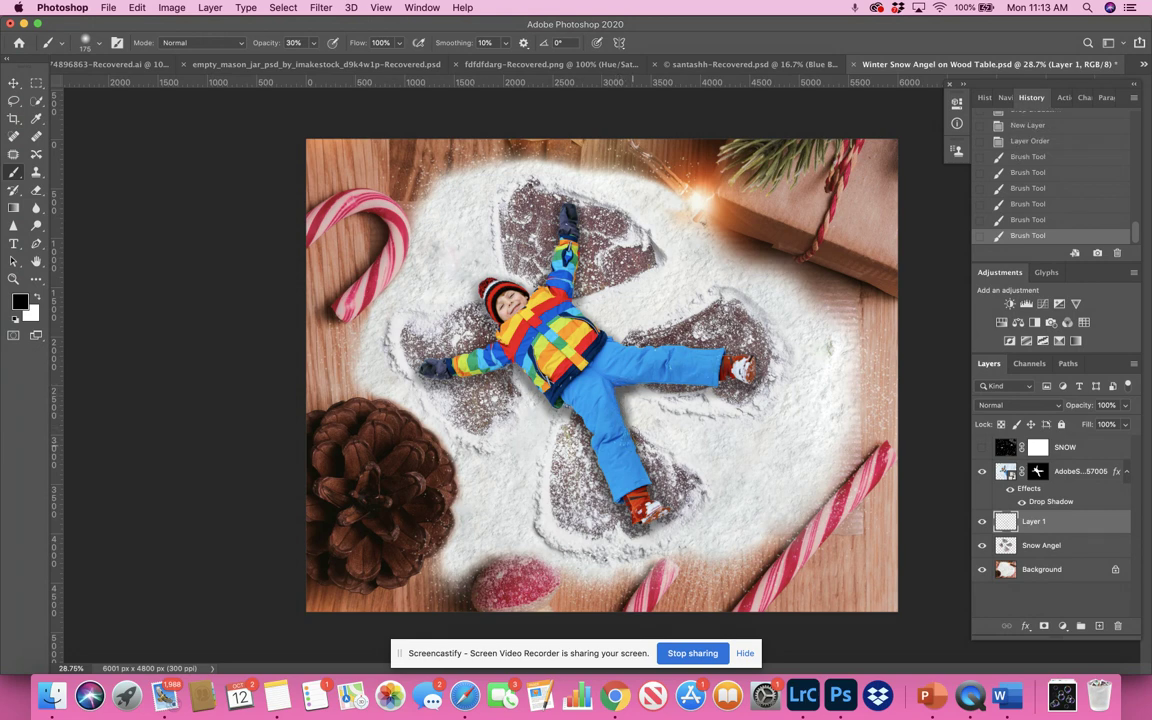
left_click(695, 377)
left_click_drag(470, 332, 488, 350)
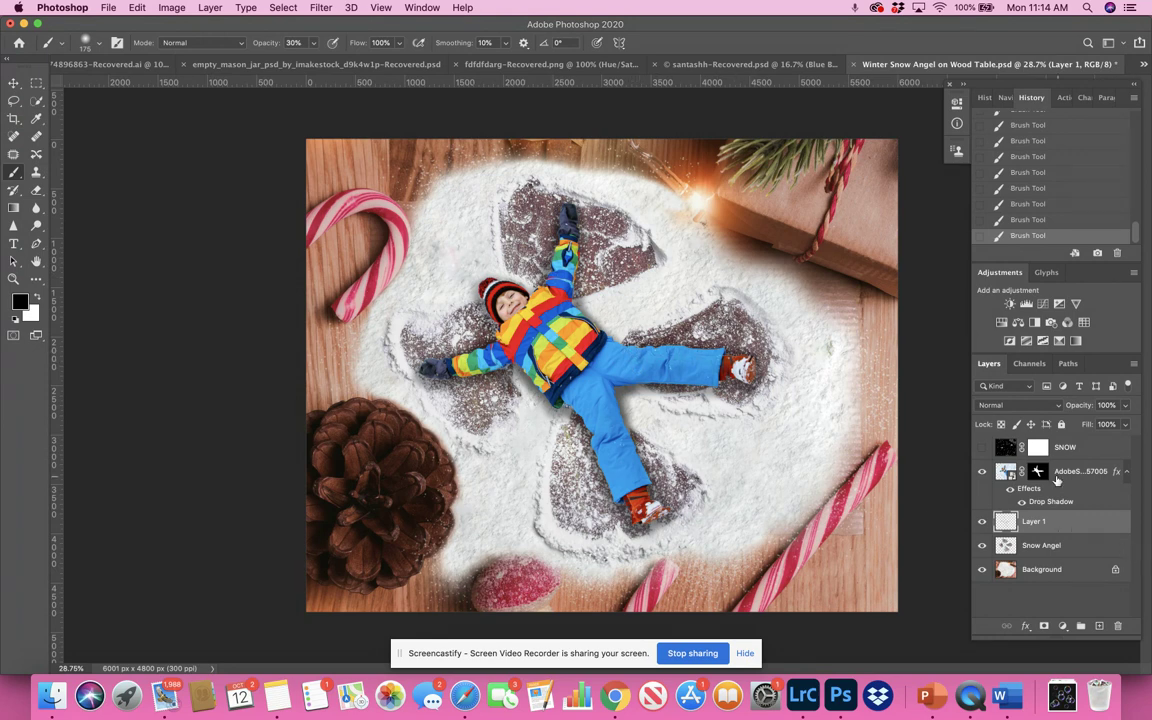
Compare the child with its effects off and on, then rasterize the AdobeStock_117357005 layer
left_click(1008, 472)
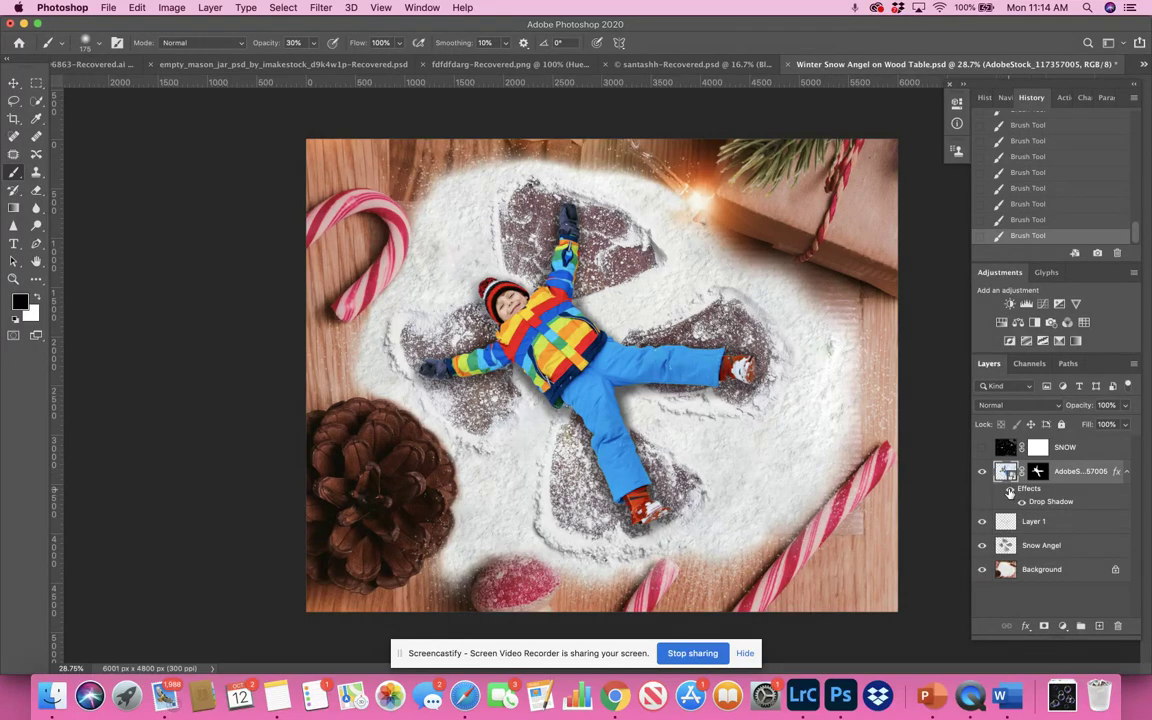
left_click(1010, 490)
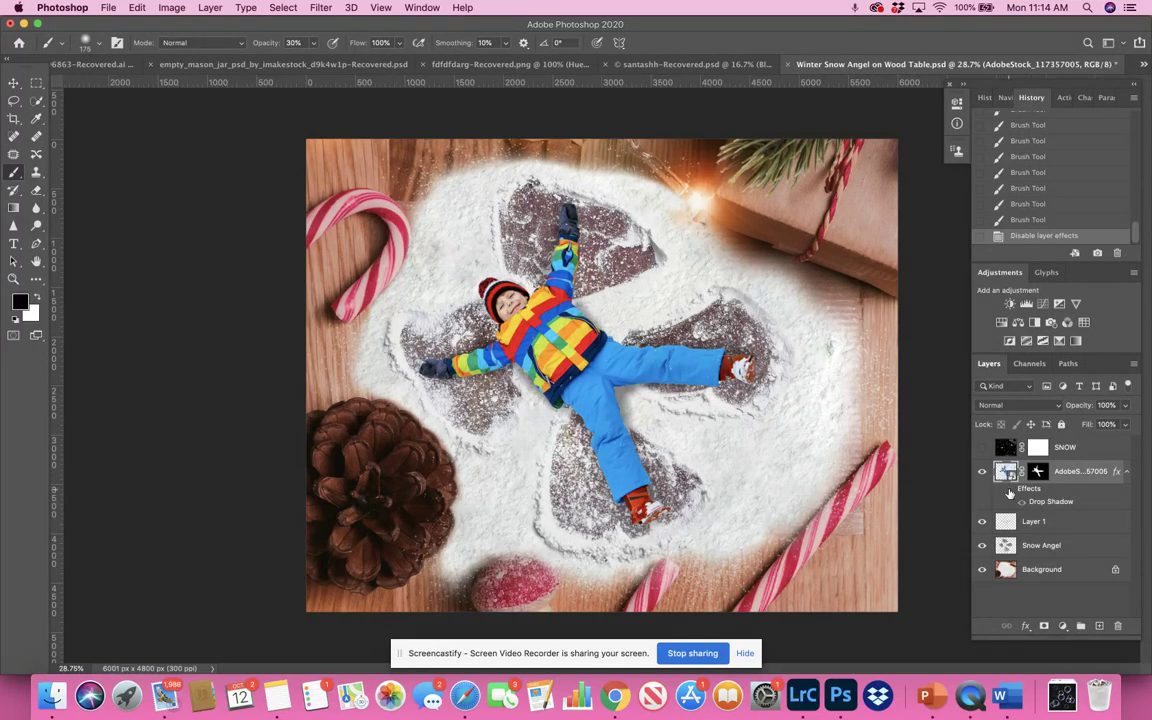
left_click(1010, 490)
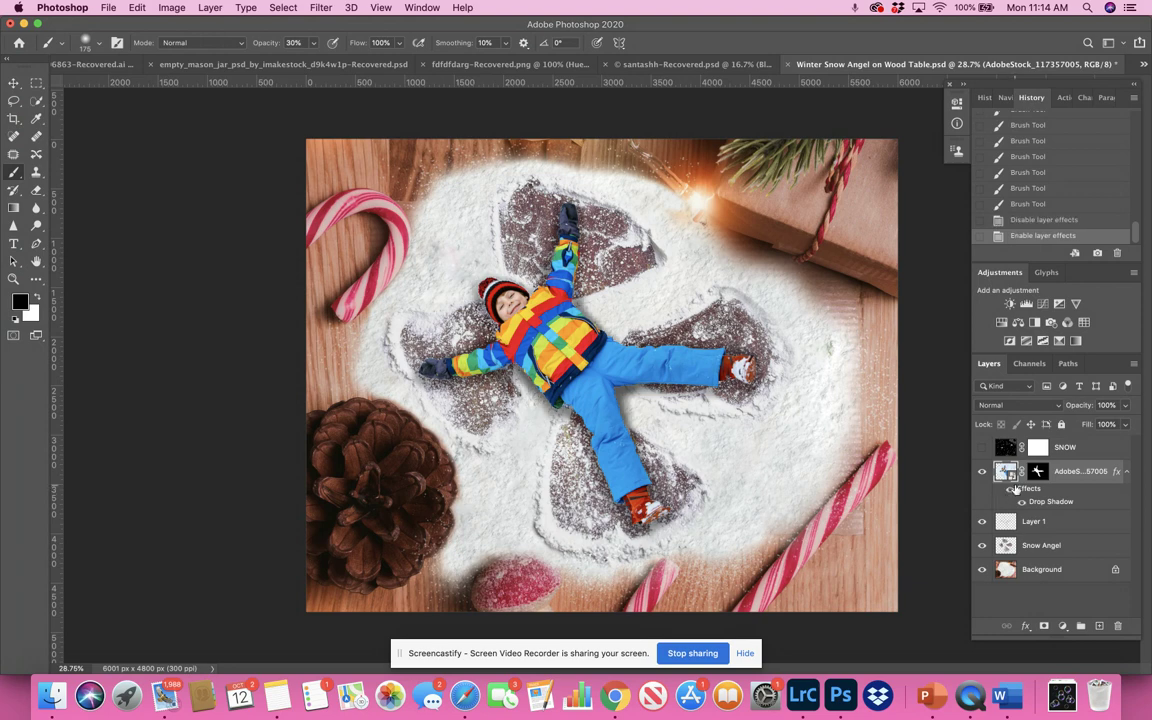
left_click(1011, 491)
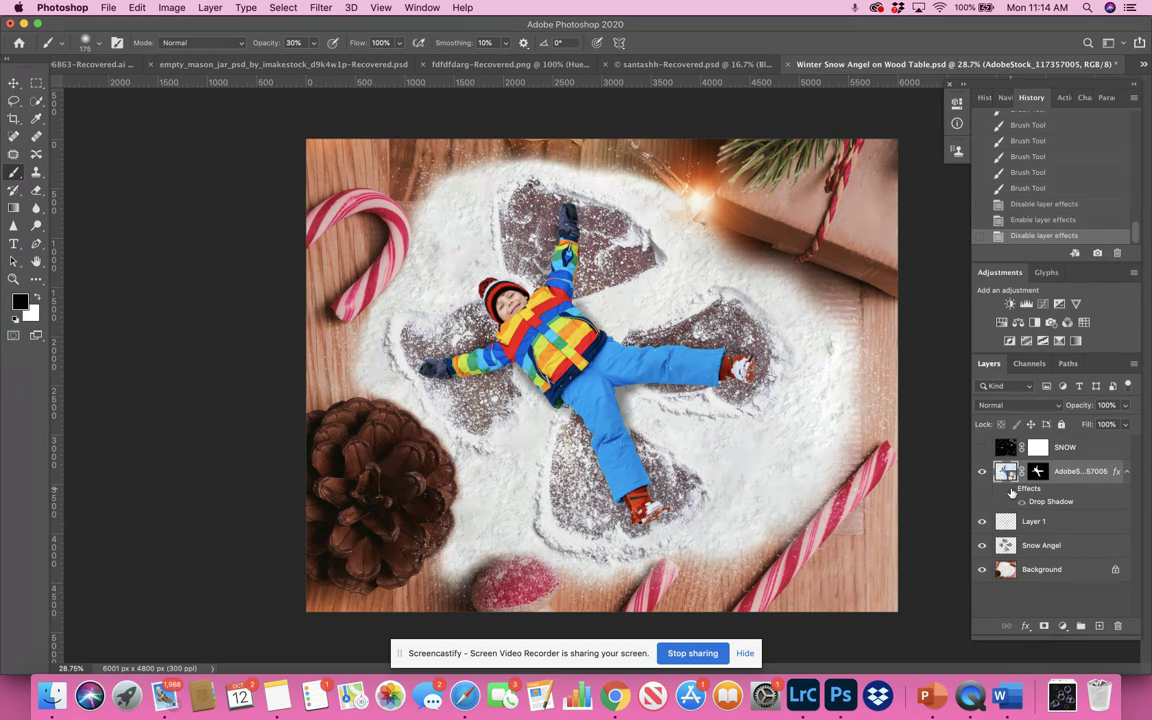
left_click(1011, 491)
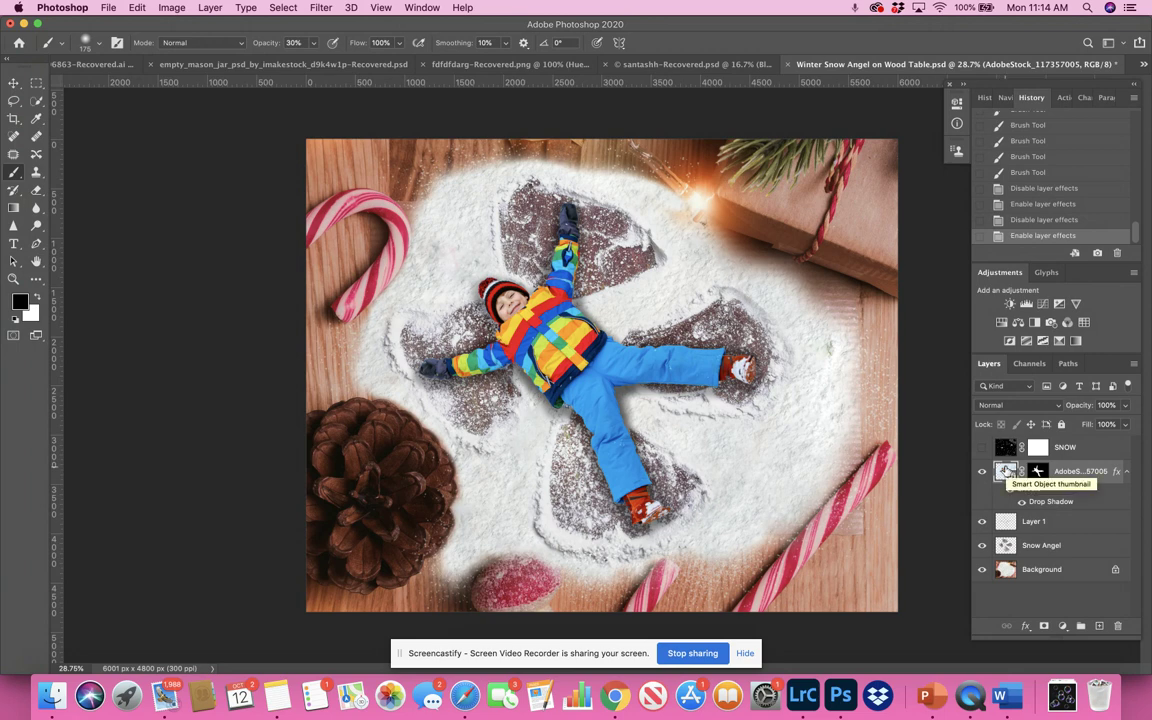
right_click(1007, 473)
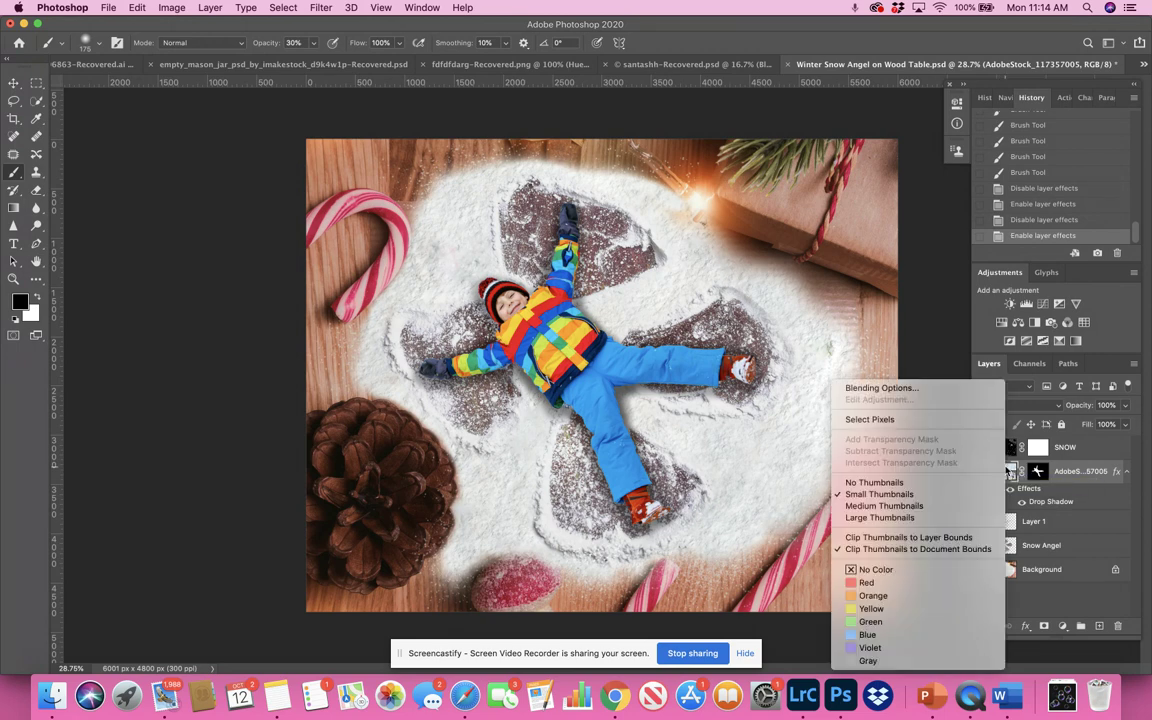
left_click(1072, 471)
right_click(1072, 471)
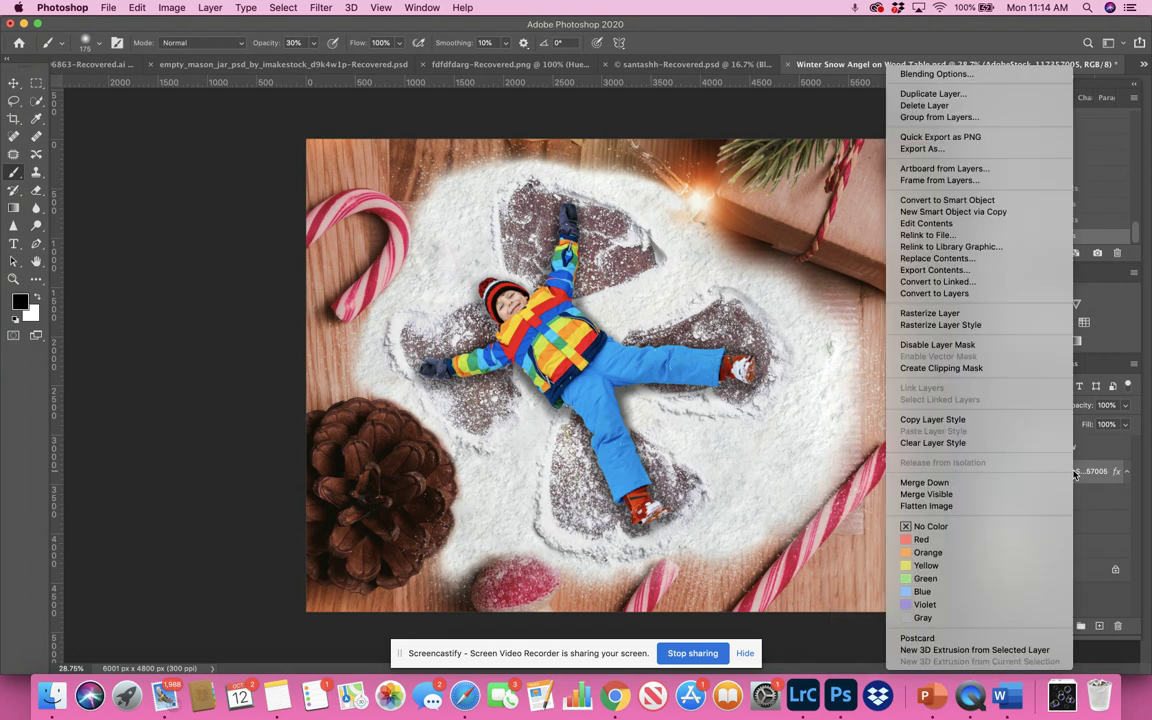
left_click(1016, 320)
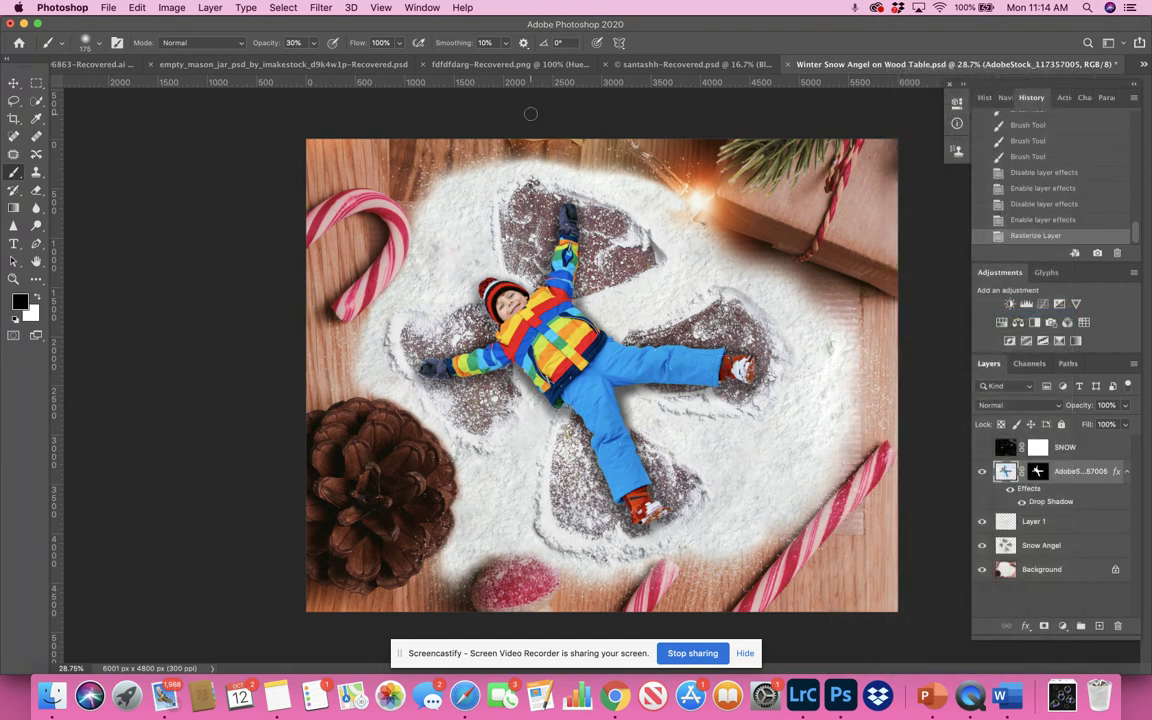
left_click(209, 8)
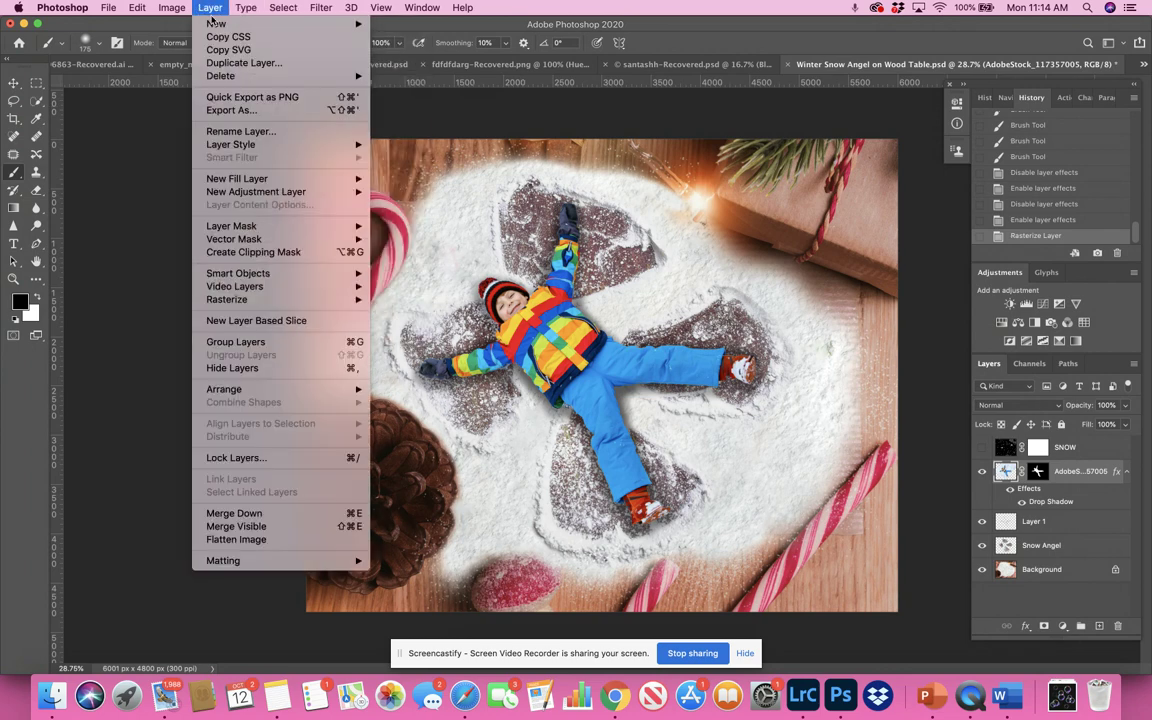
Open Match Color and set its Source to the Winter Snow Angel document
mouse_move(165, 12)
mouse_move(209, 46)
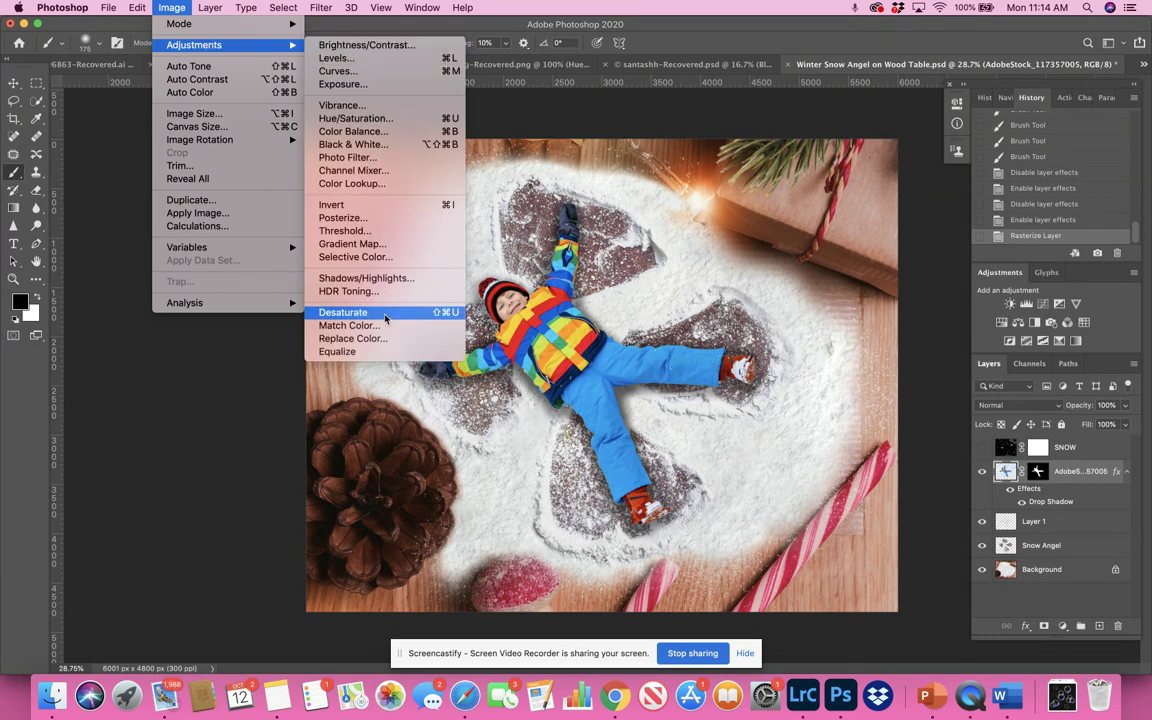
left_click(347, 326)
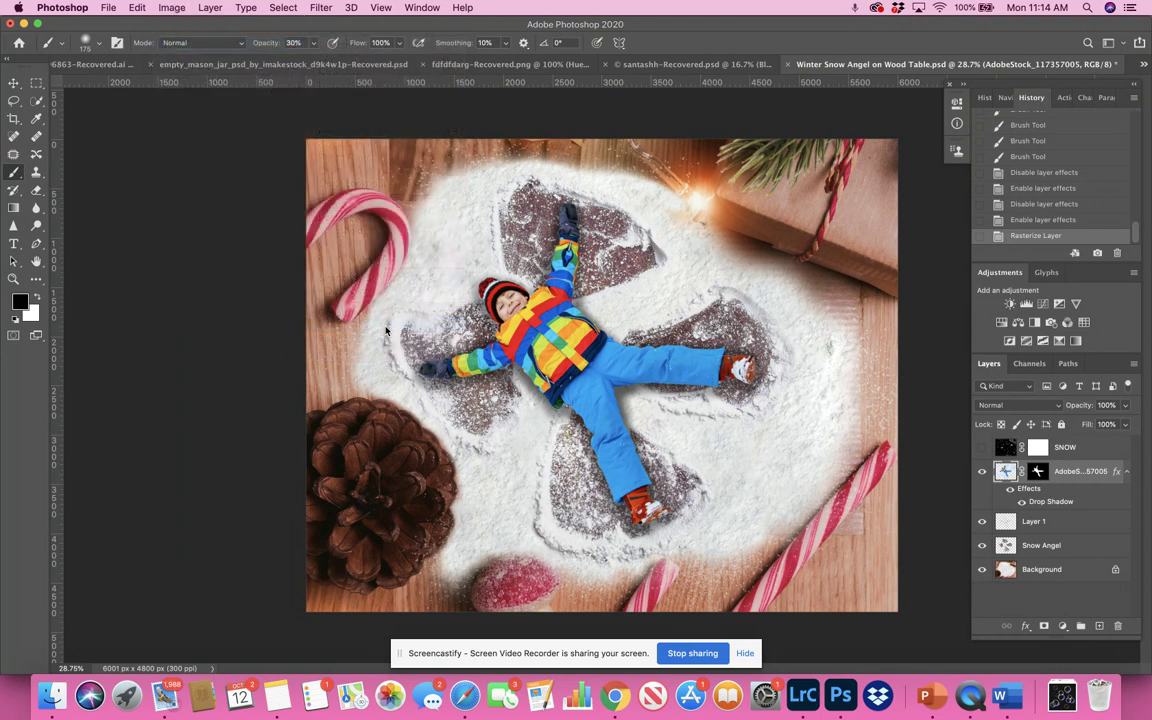
left_click_drag(712, 148, 834, 149)
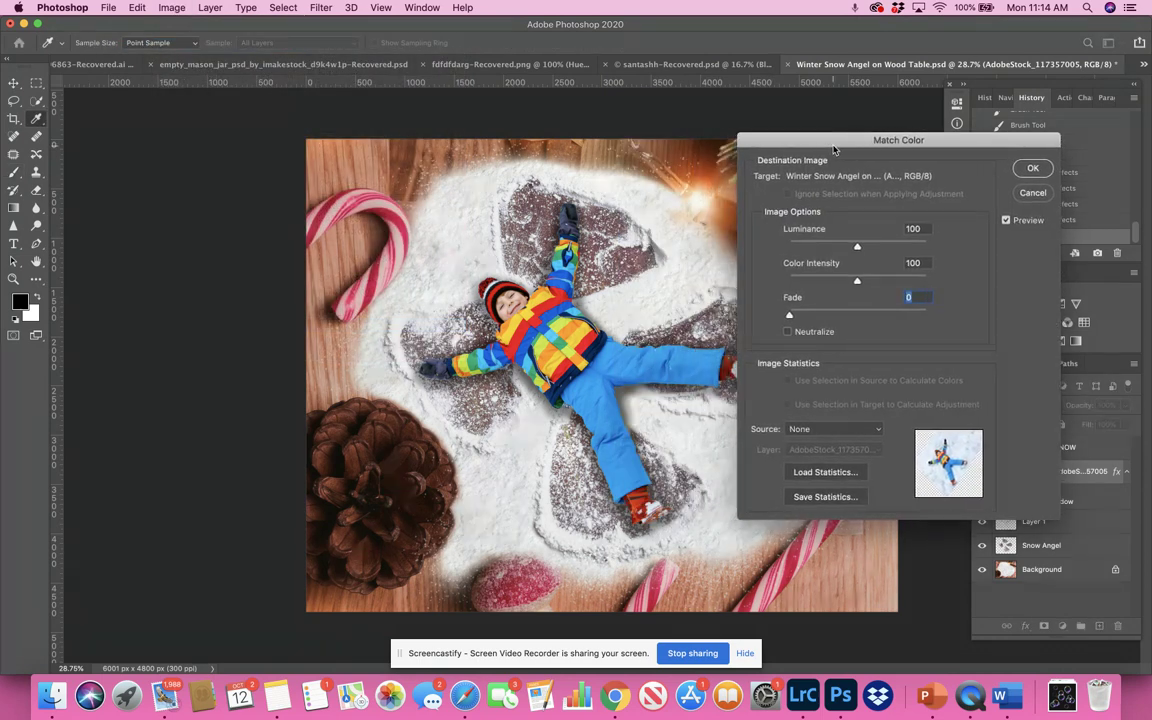
left_click(878, 432)
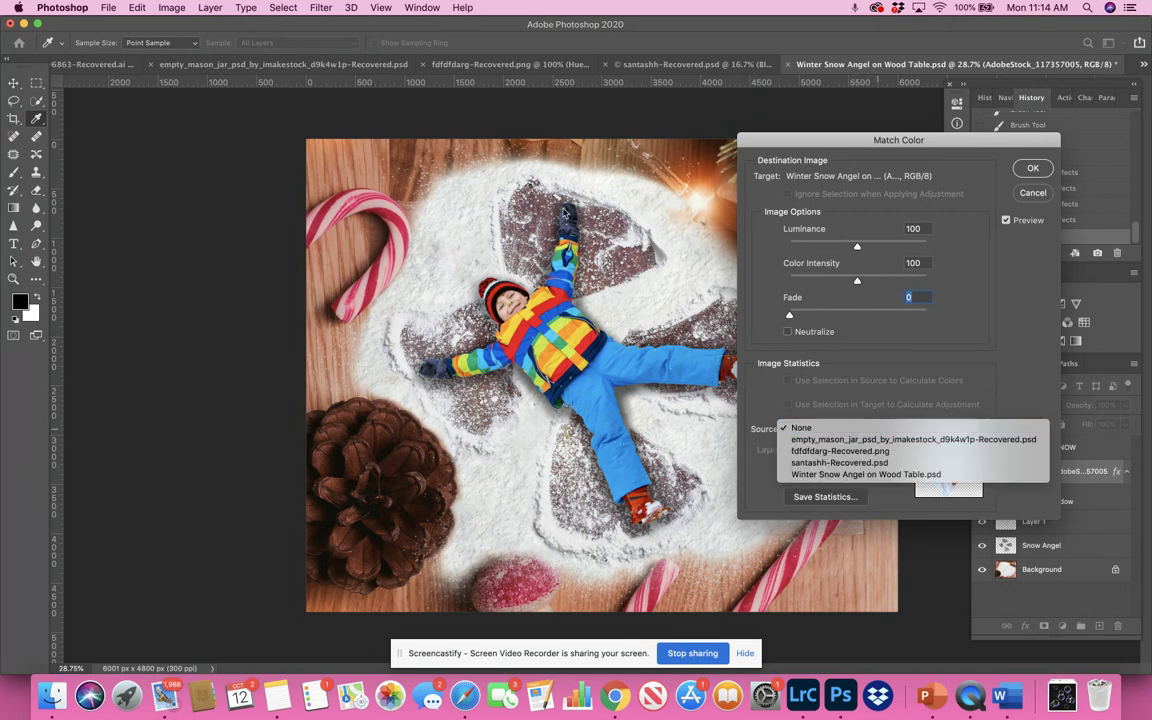
left_click(830, 474)
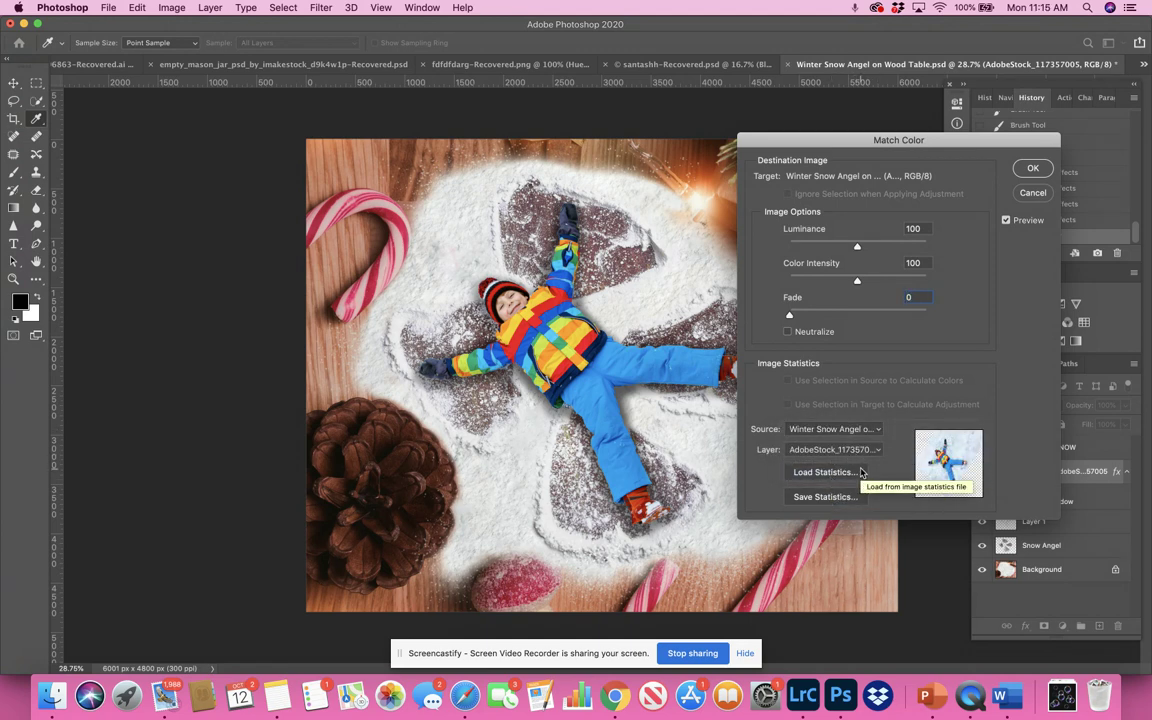
Make a first pass on luminance, colour intensity and fade, and turn Neutralize off
left_click(1006, 221)
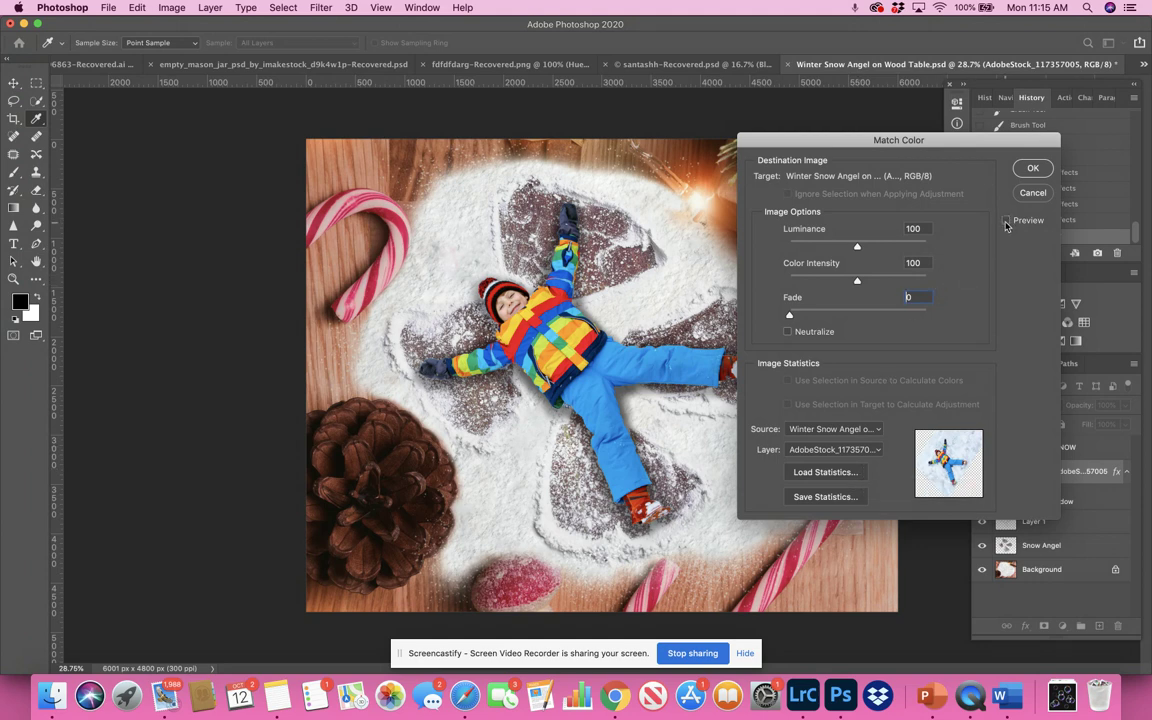
left_click(1006, 221)
left_click_drag(857, 249, 852, 285)
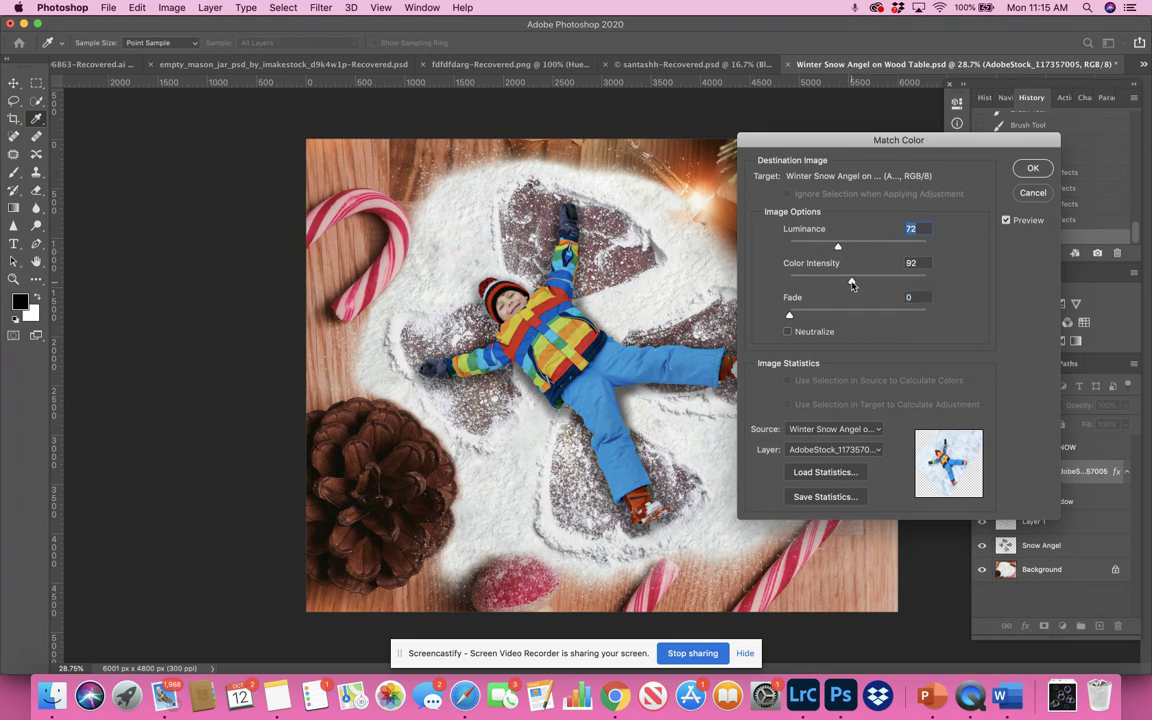
left_click_drag(852, 285, 853, 285)
left_click_drag(789, 315, 796, 316)
left_click(789, 332)
left_click_drag(838, 249, 844, 251)
Fine-tune the match to Luminance 94, Color Intensity 93, Fade 5, comparing before/after, then apply
left_click(1006, 222)
left_click(1006, 222)
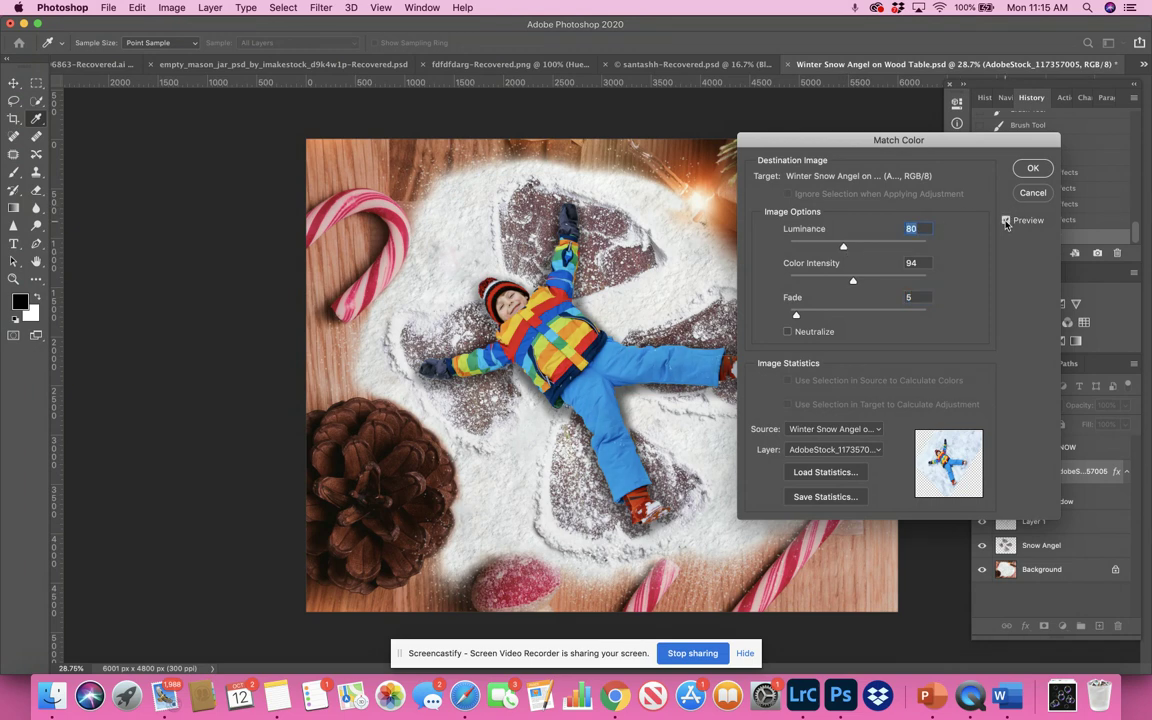
left_click(1006, 222)
left_click(1006, 222)
left_click_drag(853, 282, 856, 284)
key("Down")
key("Tab")
key("Down")
key("Down")
left_click(847, 248)
left_click_drag(848, 249, 858, 253)
left_click(1005, 221)
left_click(1005, 221)
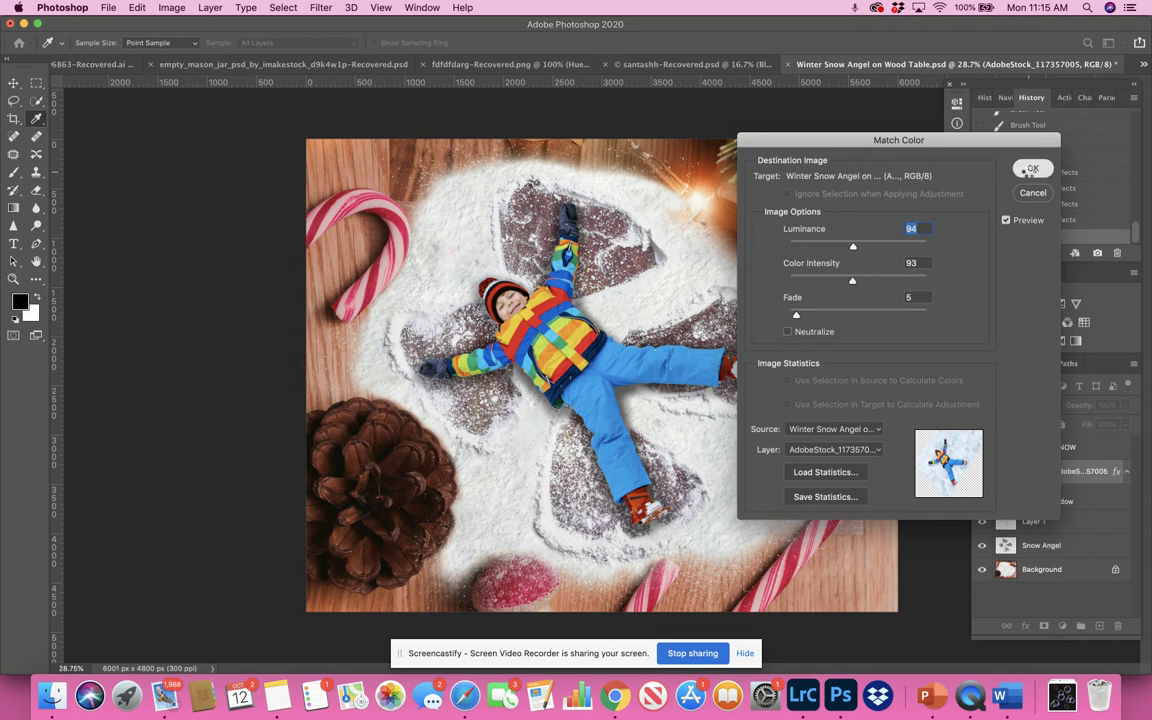
left_click(1031, 169)
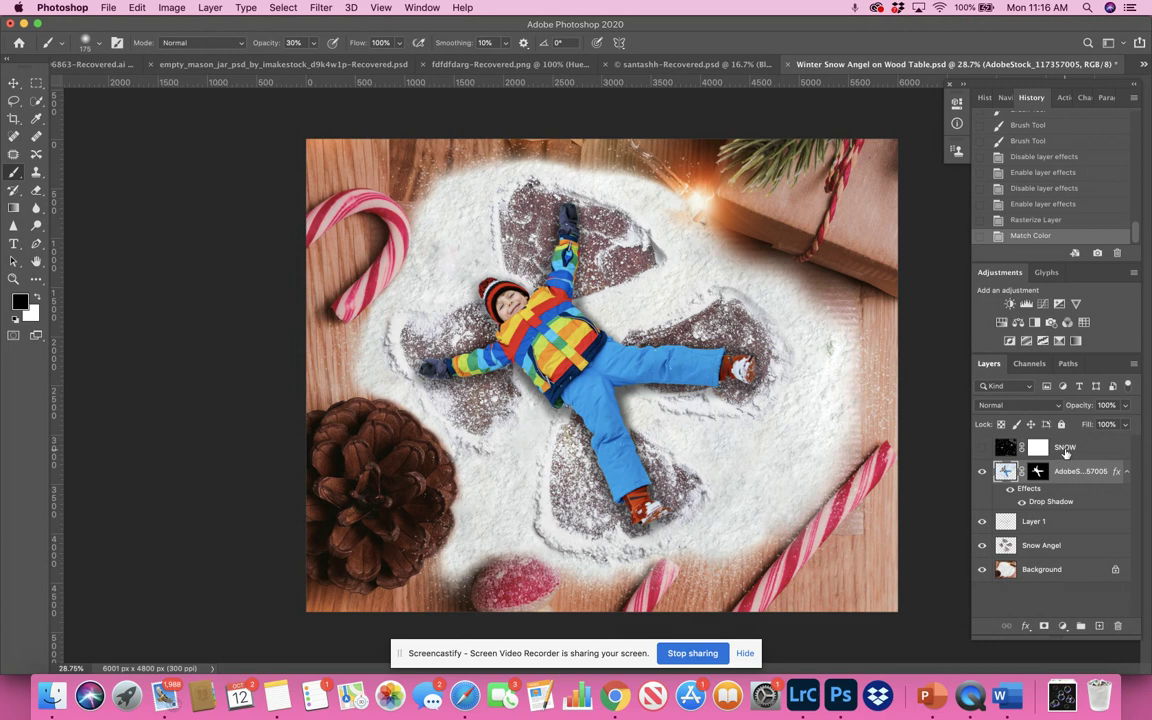
Select the SNOW layer, turn its visibility on, and bring up the Actions panel
left_click(990, 450)
left_click(982, 448)
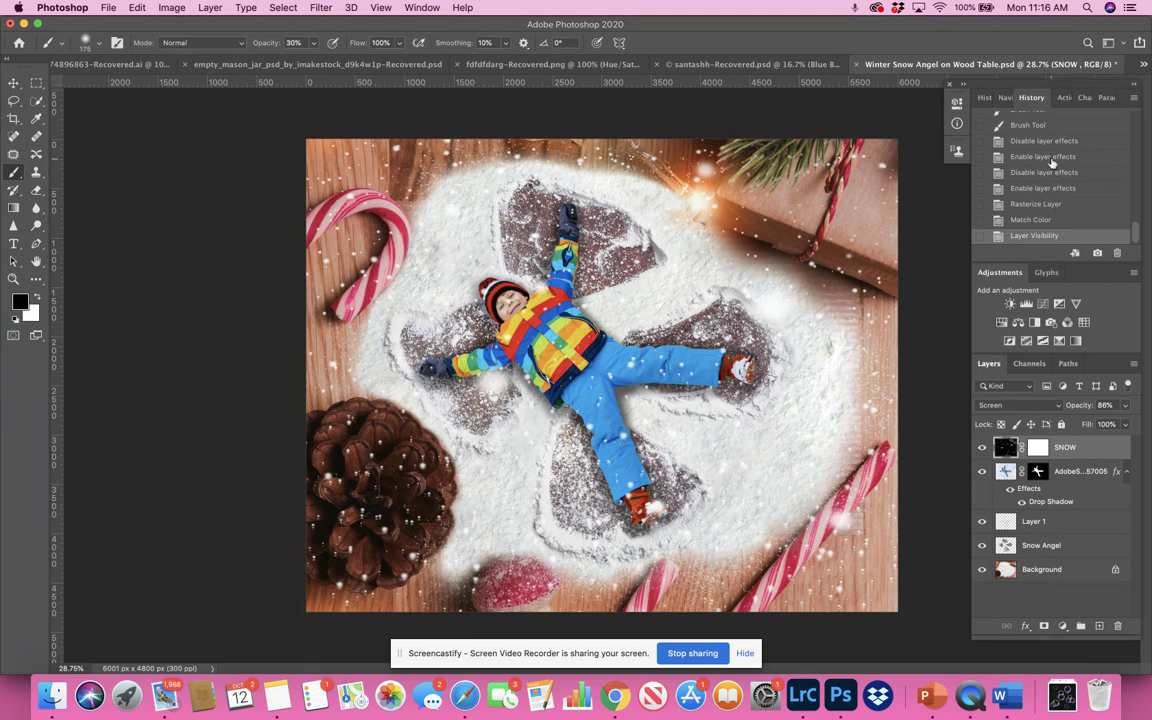
scroll(1051, 162, "up", 10)
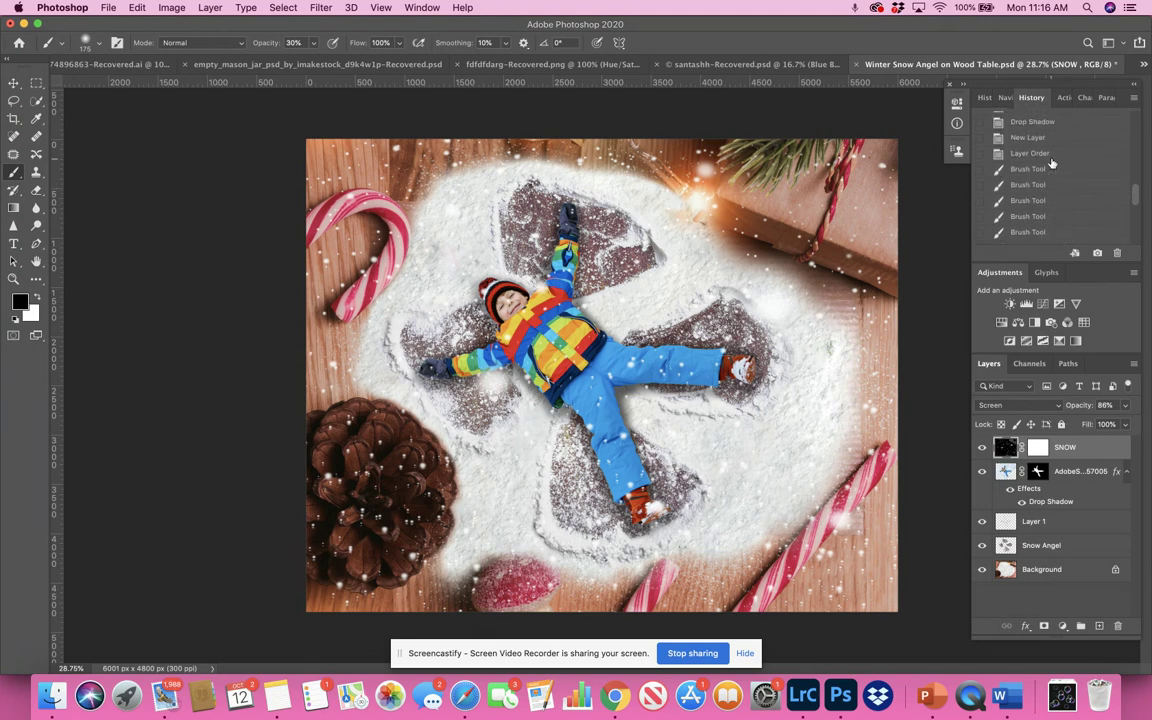
scroll(1049, 165, "down", 10)
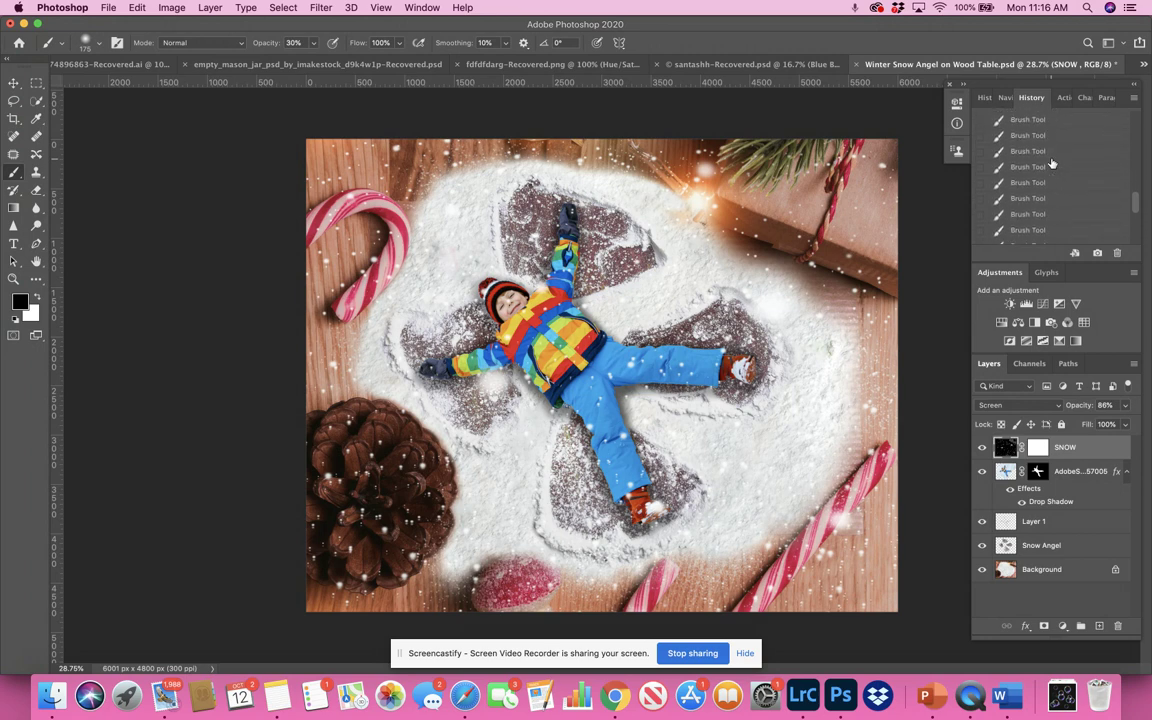
left_click(1063, 97)
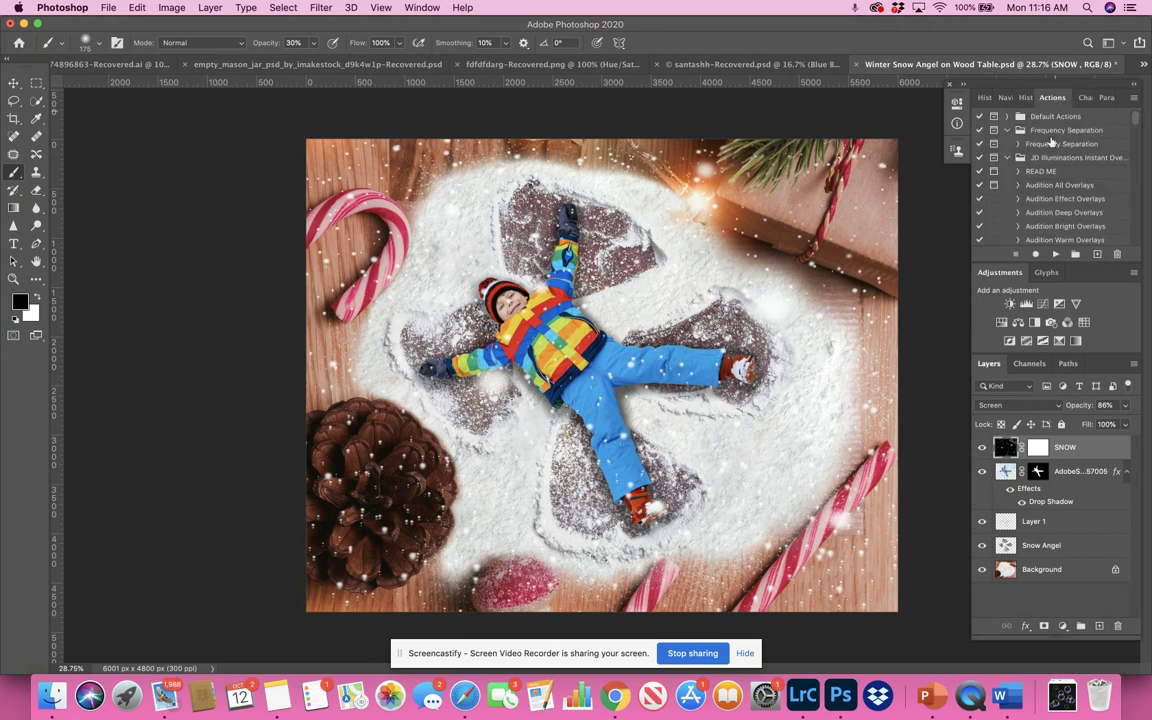
Scroll through the Actions list to locate the Eden Overlay action
scroll(1047, 198, "down", 3)
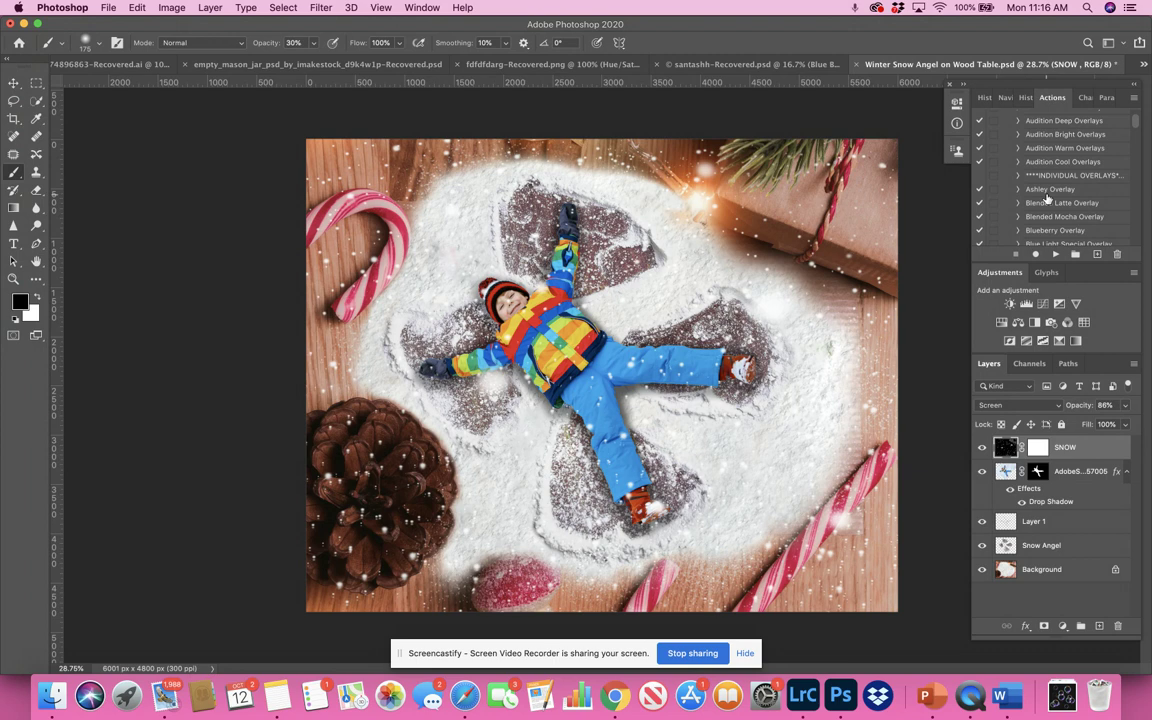
scroll(1053, 201, "down", 2)
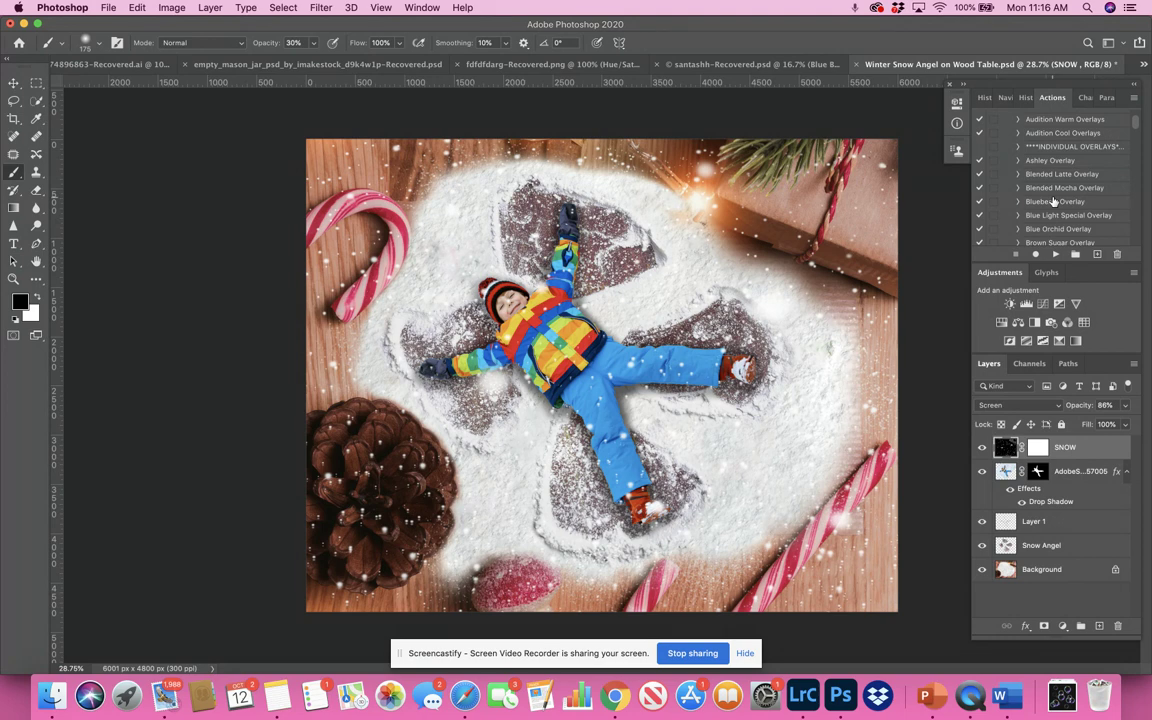
scroll(1058, 202, "down", 2)
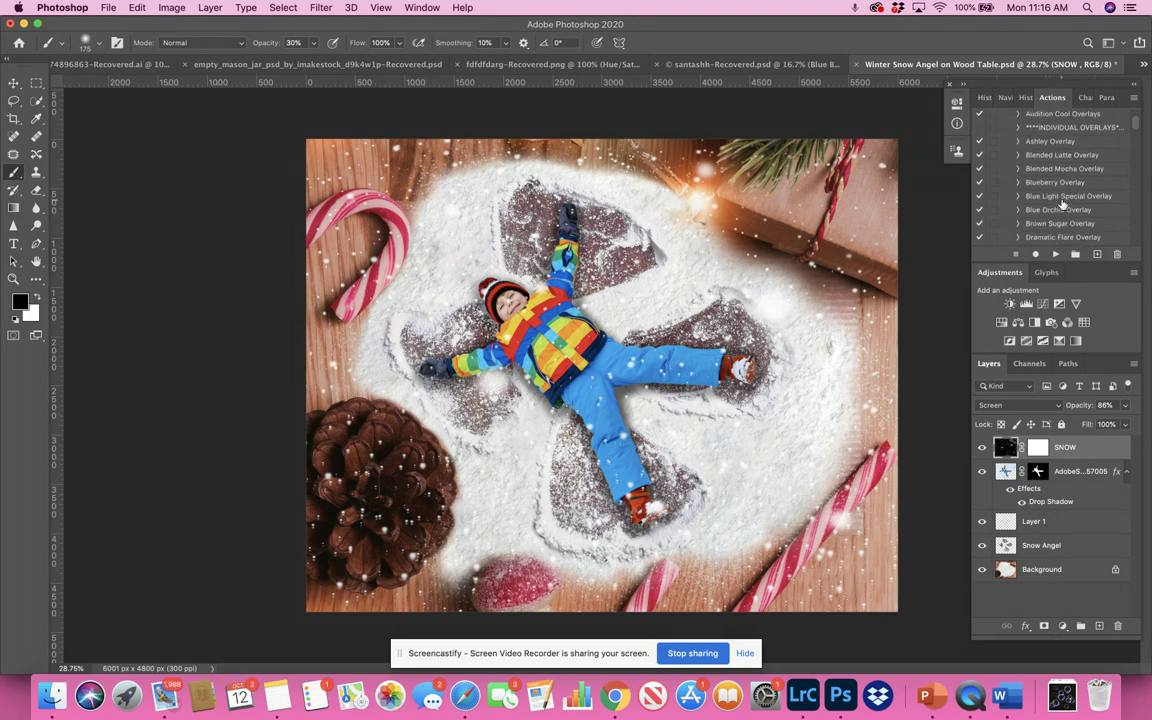
scroll(1062, 203, "up", 8)
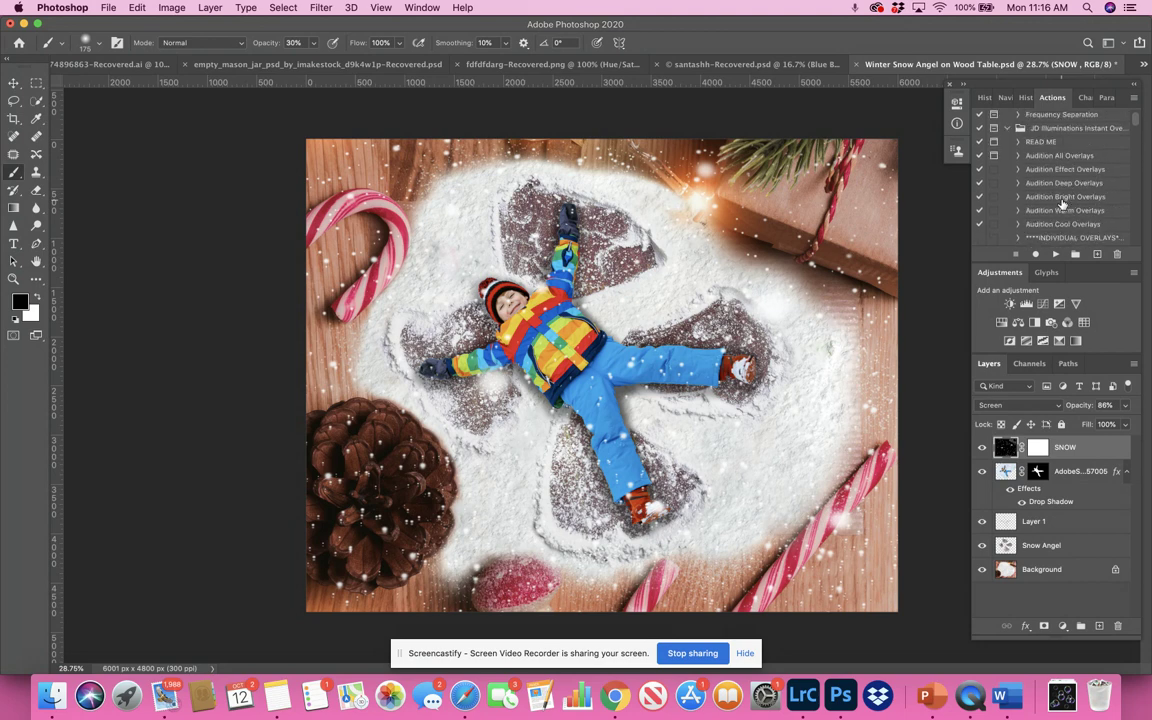
scroll(1062, 203, "up", 2)
scroll(1062, 204, "down", 6)
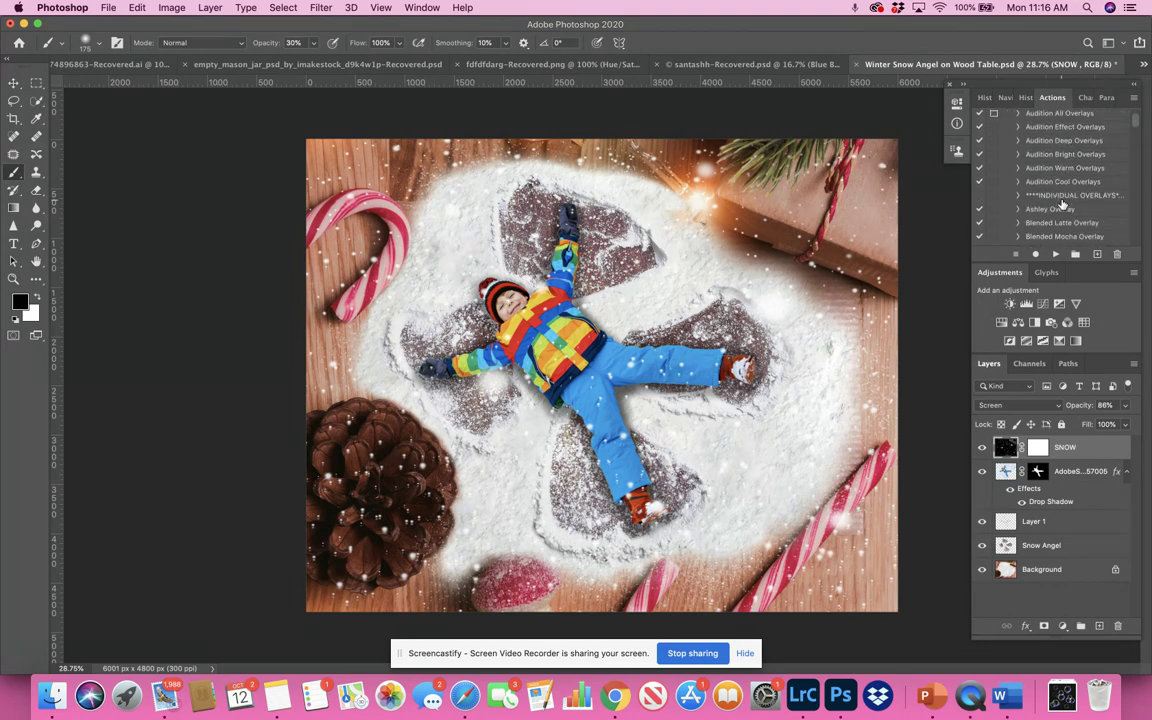
scroll(1062, 204, "down", 5)
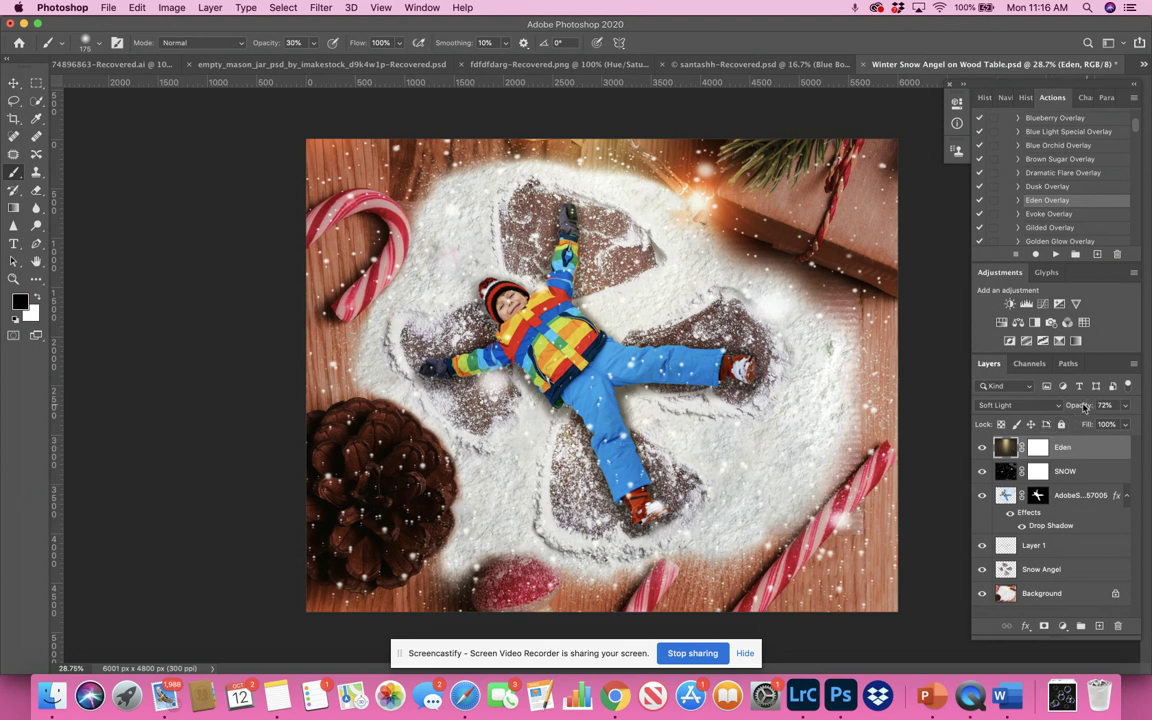
Drop the Eden layer's opacity to 45% and toggle it off and on to compare
left_click_drag(1088, 405, 1070, 405)
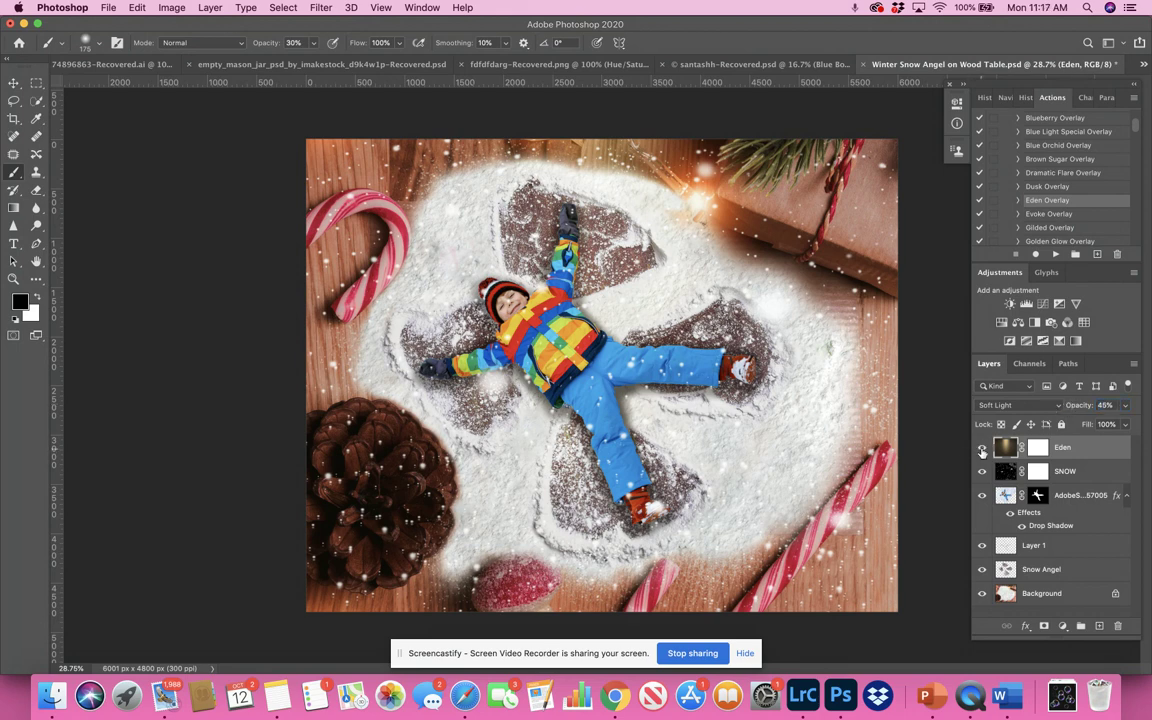
left_click(982, 450)
left_click(982, 450)
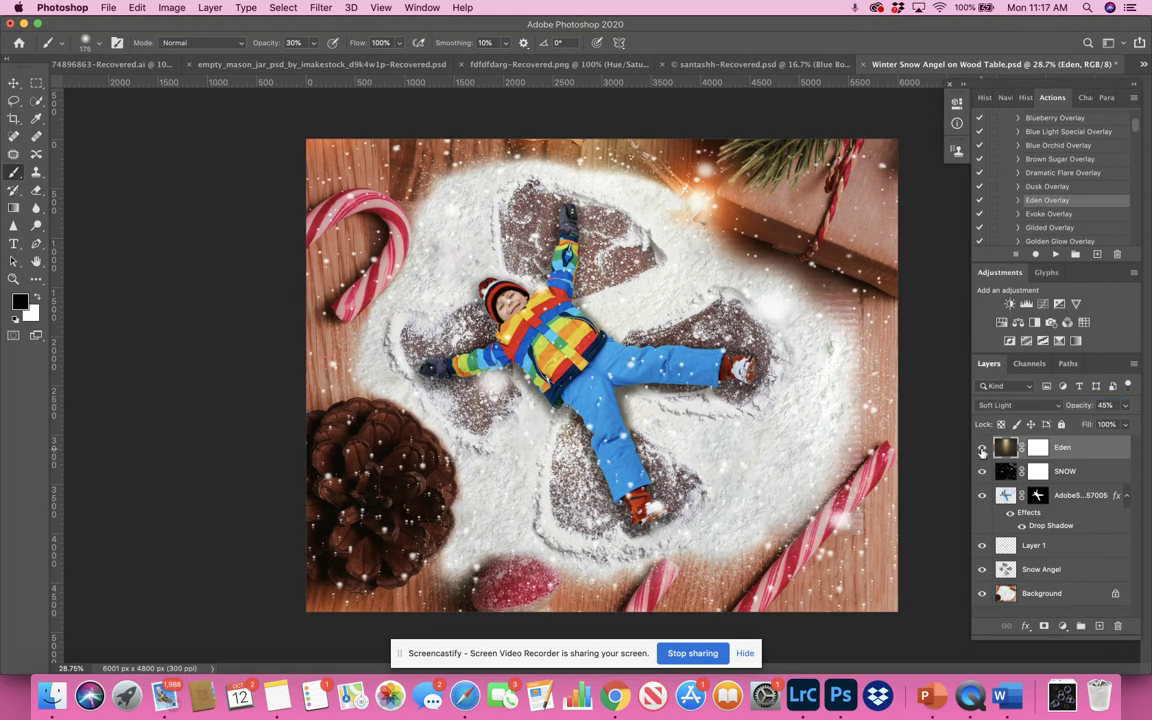
left_click(982, 450)
left_click(982, 450)
left_click(982, 448)
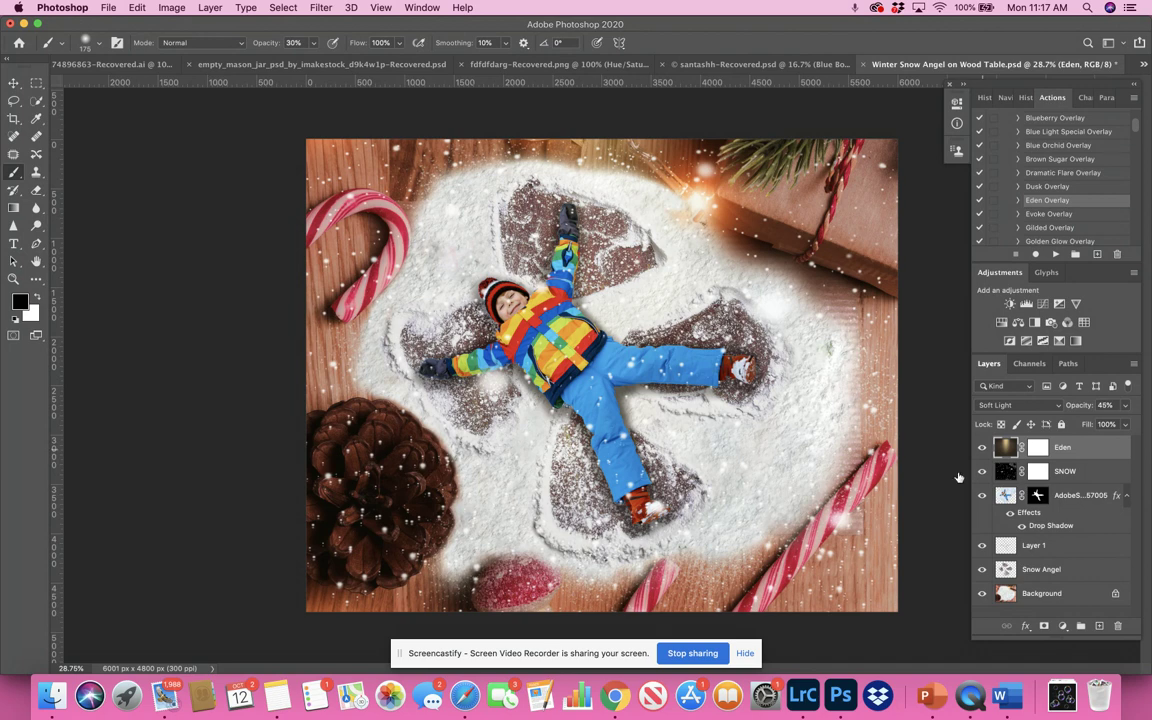